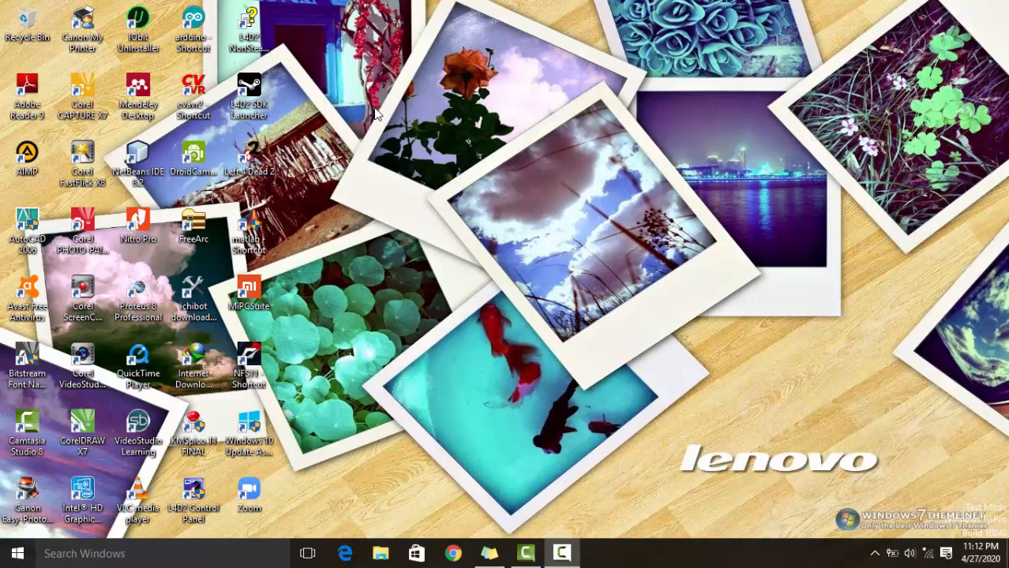
# Step: Launch Proteus 8 Professional, open the Schematic Capture editor and close the Home Page
pyautogui.doubleClick(138, 298)
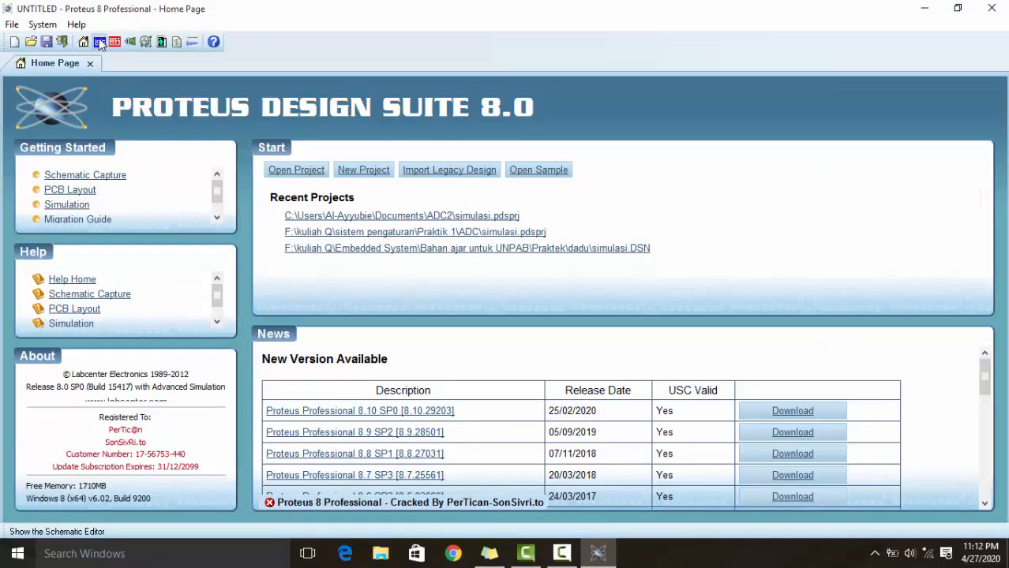
pyautogui.click(101, 43)
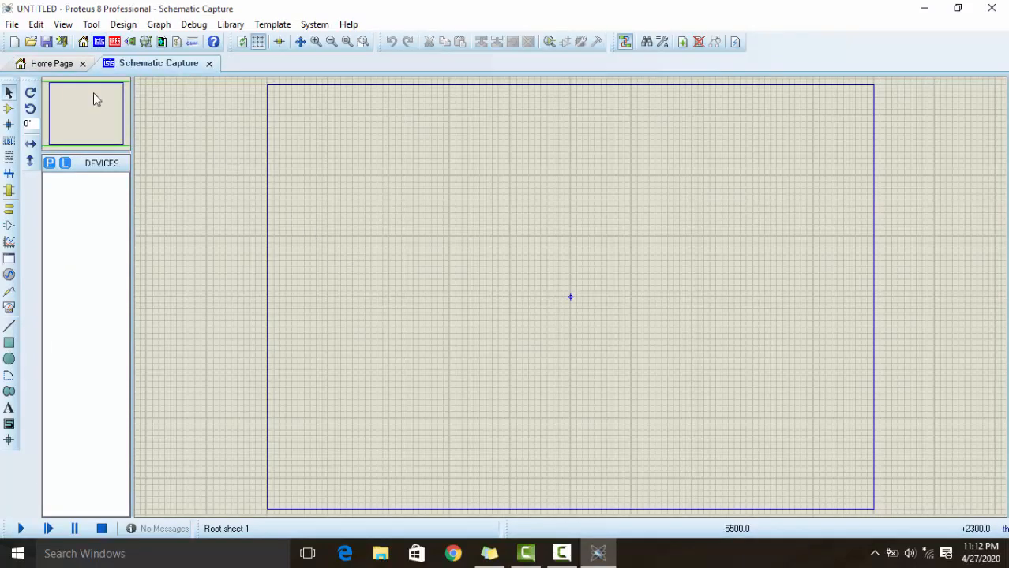
pyautogui.click(82, 63)
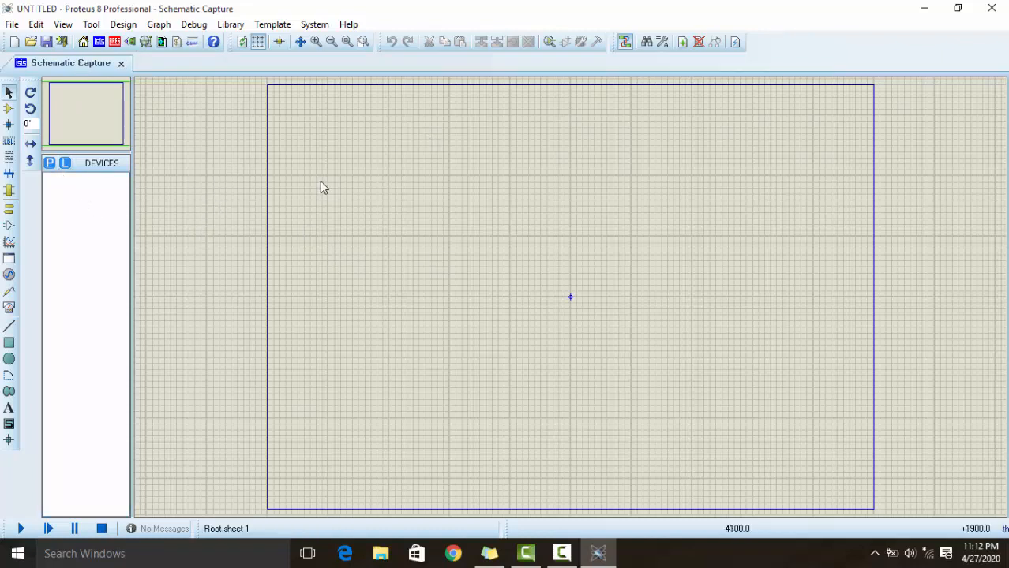
# Step: Find the ARDUINO UNO R3 in the device library with the keyword "arduino" and place it near the middle of the sheet
pyautogui.click(48, 162)
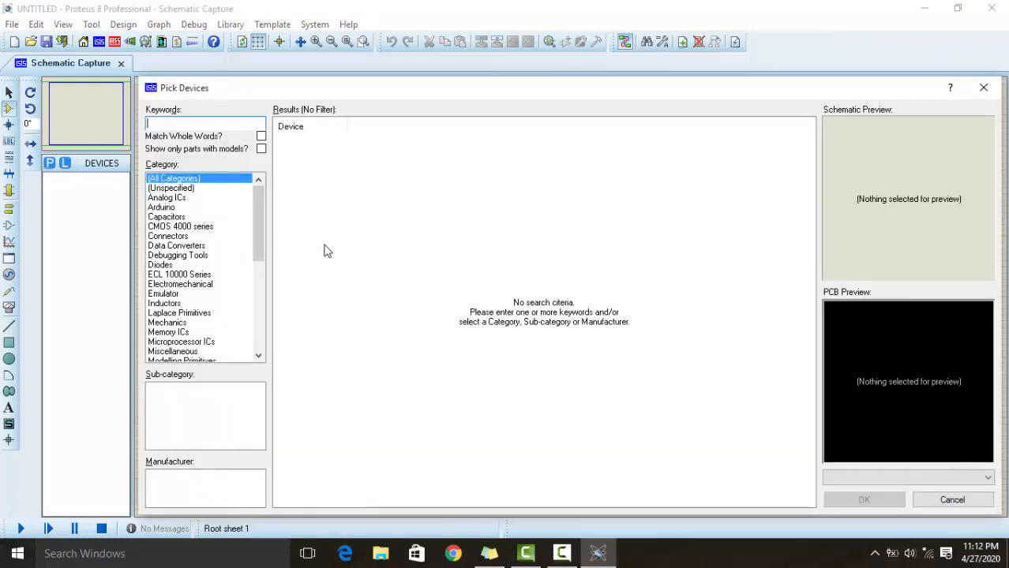
pyautogui.moveTo(255, 228); pyautogui.dragTo(257, 195)
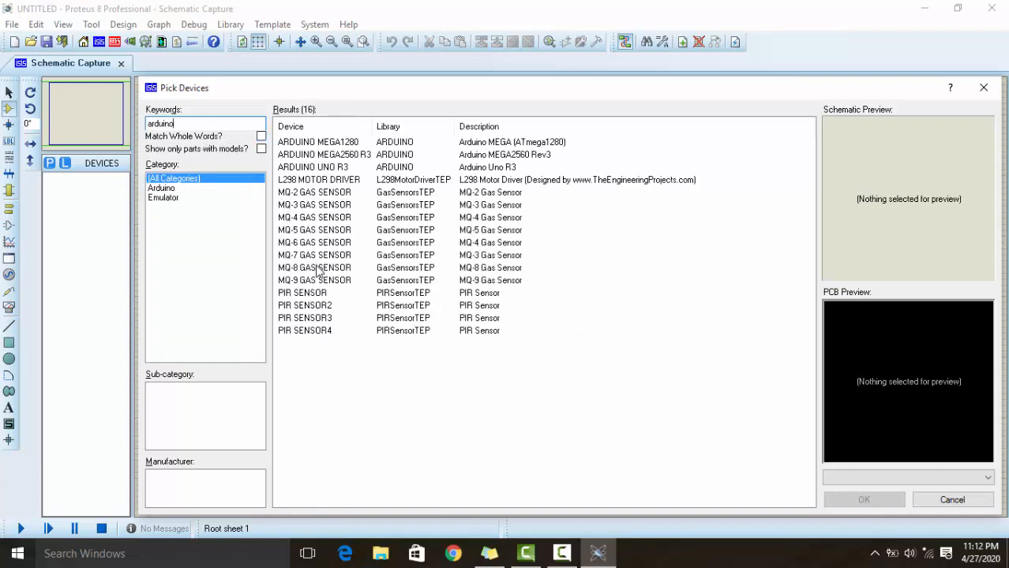
pyautogui.click(332, 170)
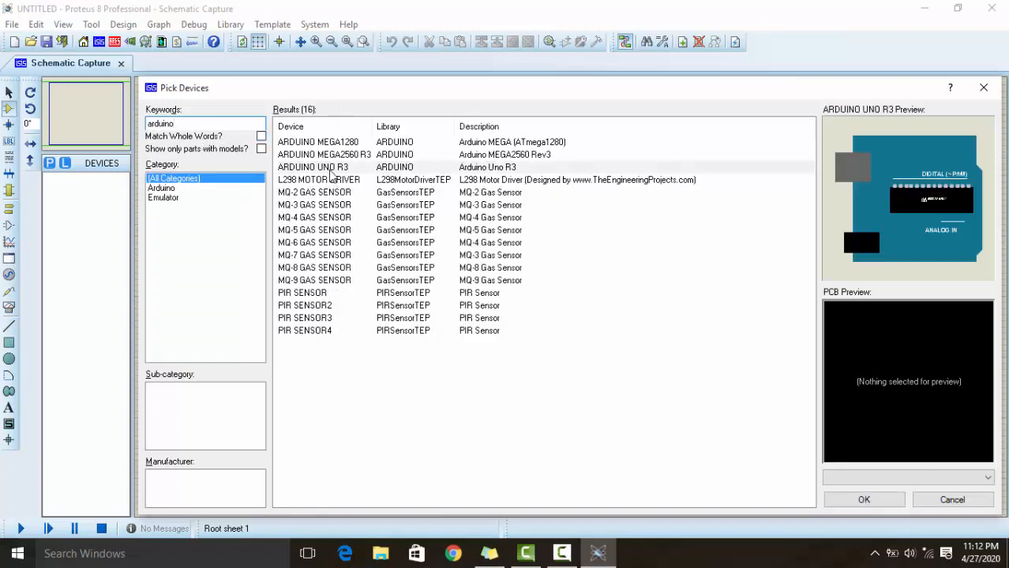
pyautogui.click(864, 500)
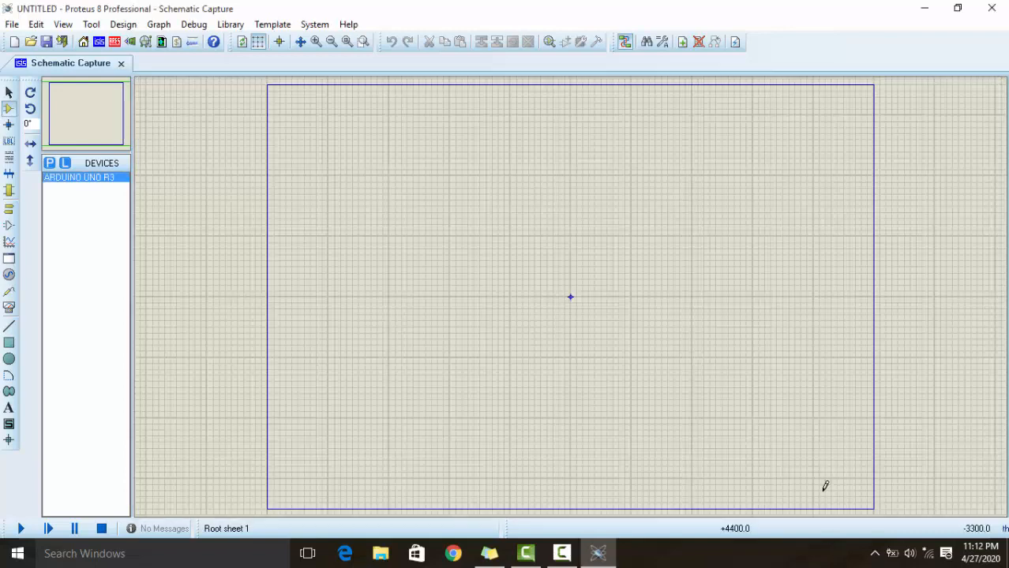
pyautogui.click(540, 356)
pyautogui.click(558, 330)
pyautogui.middleClick(559, 238)
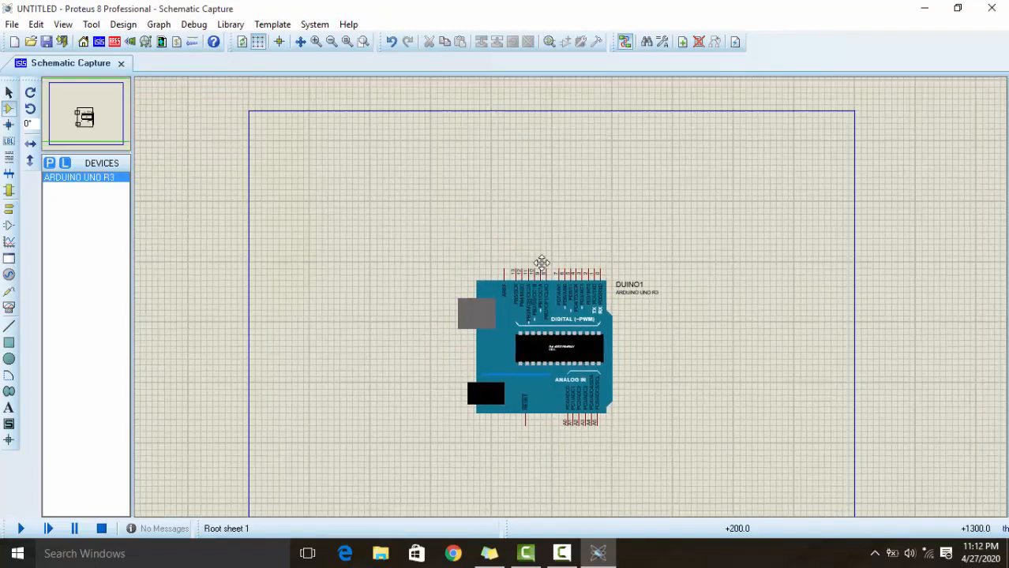
pyautogui.click(483, 305)
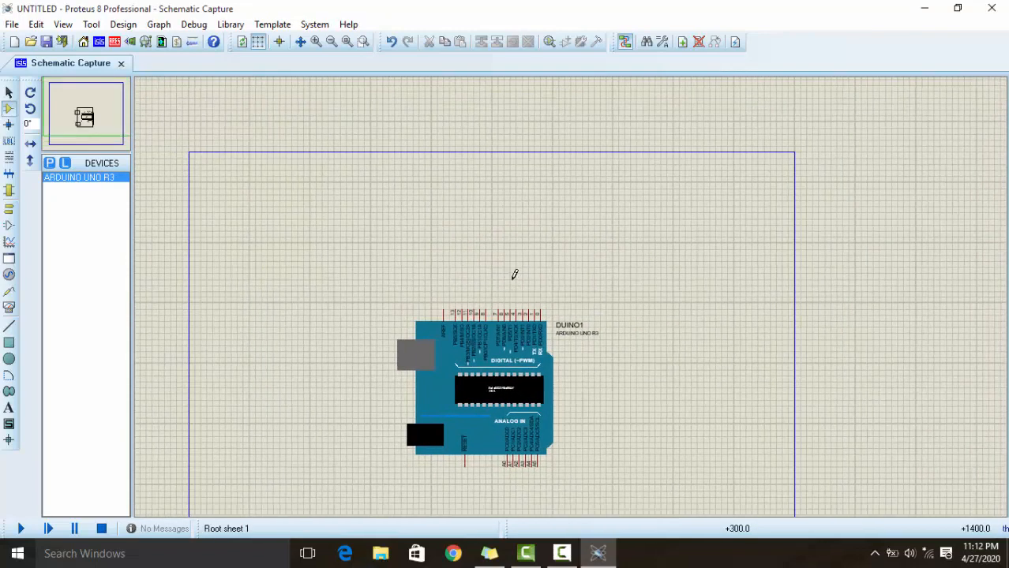
# Step: Find the L298 MOTOR DRIVER in the device library with the keyword "l298" and place it above the Arduino
pyautogui.click(50, 163)
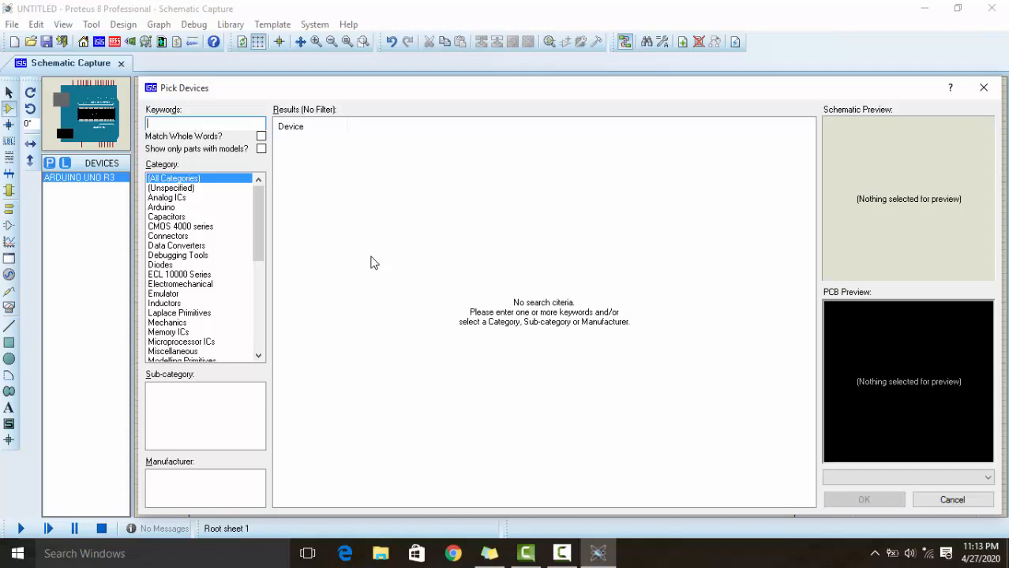
pyautogui.write('I2')
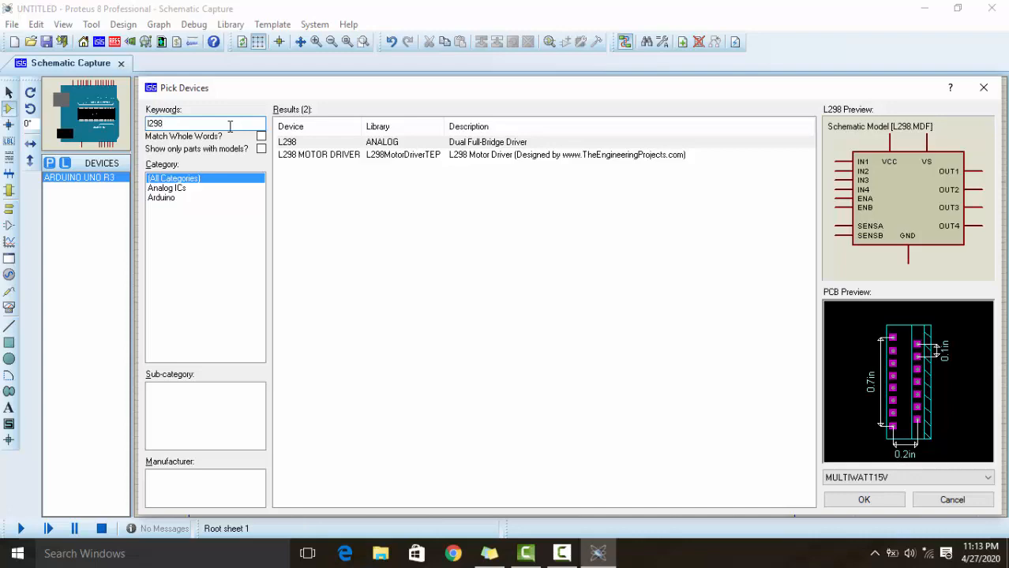
pyautogui.click(325, 155)
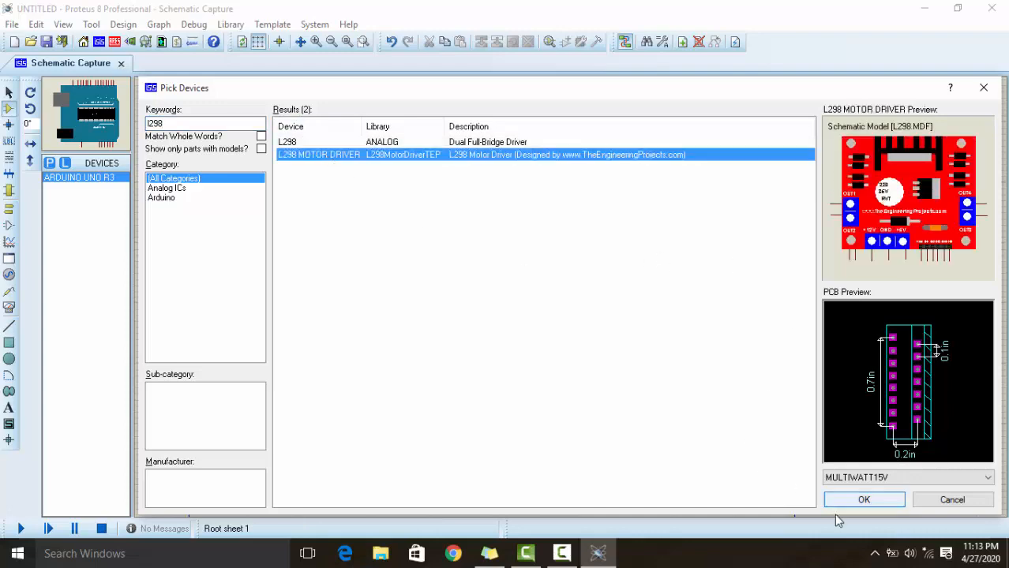
pyautogui.click(864, 499)
pyautogui.click(517, 182)
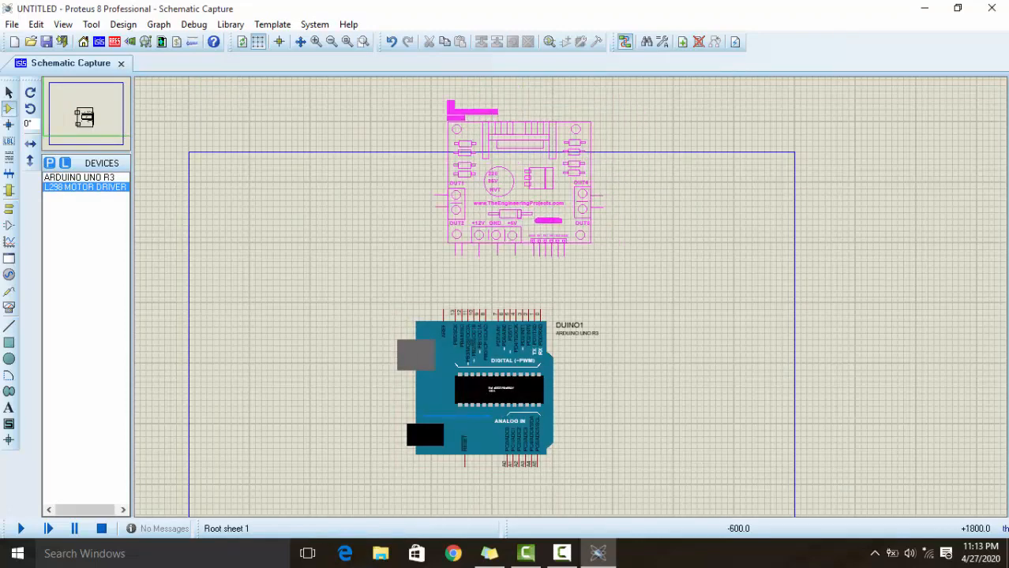
pyautogui.click(479, 221)
# Step: Move the Arduino Uno down to leave wiring space below the L298 motor driver
pyautogui.scroll(-1, 521, 341)
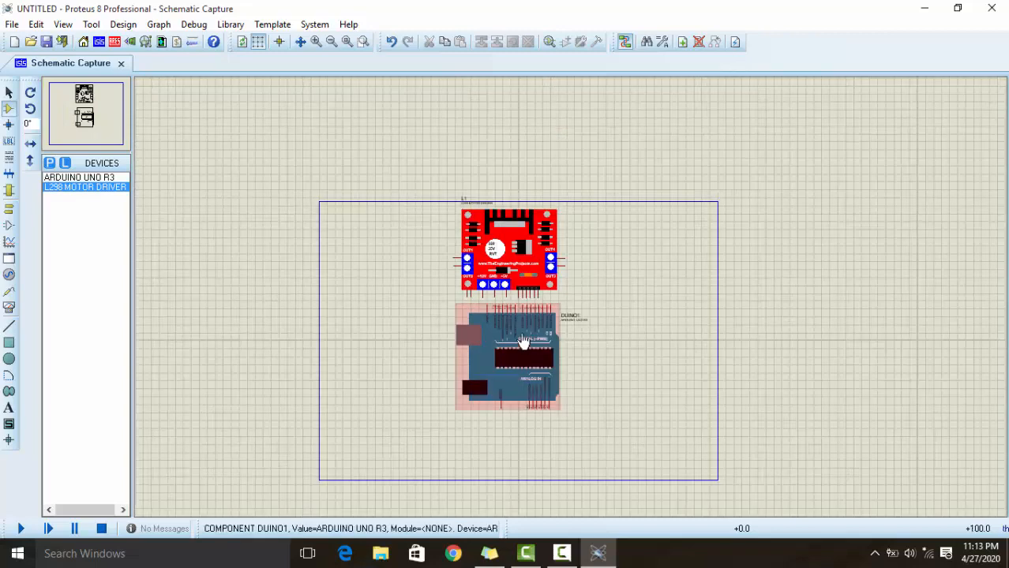
pyautogui.scroll(1, 529, 371)
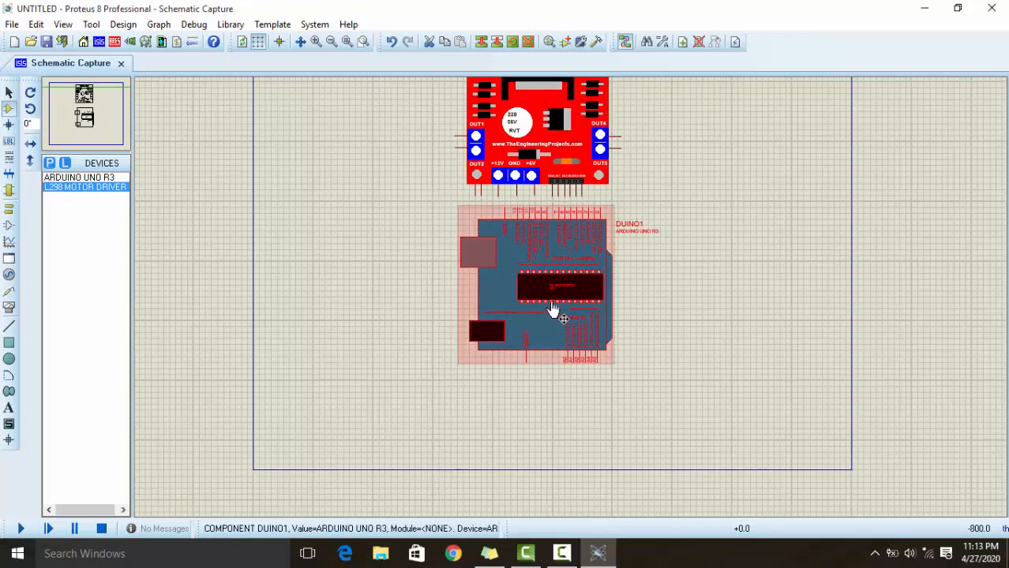
pyautogui.moveTo(553, 309); pyautogui.dragTo(553, 369)
pyautogui.scroll(1, 562, 286)
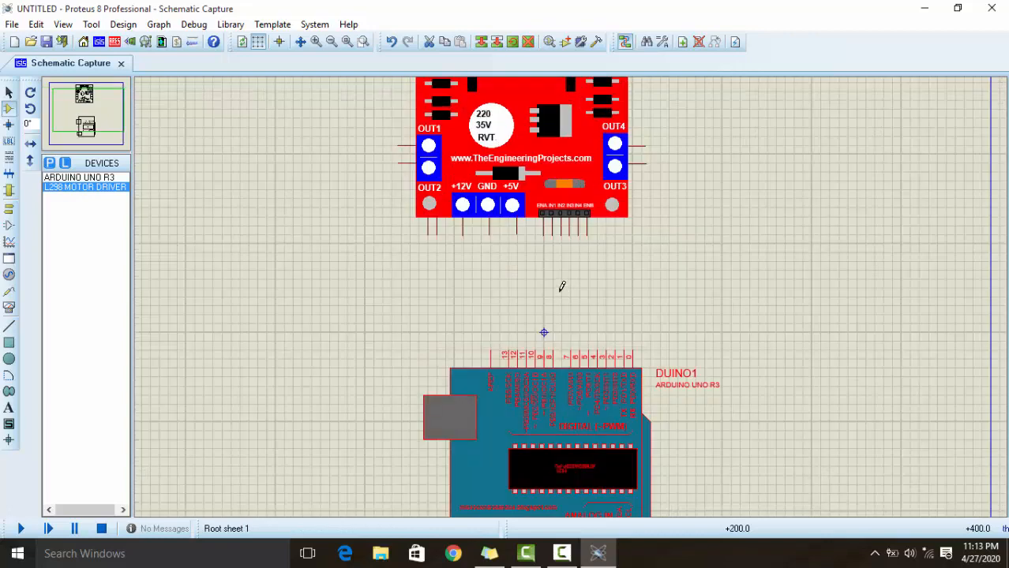
# Step: Move the L298 motor driver slightly down so that it lies inside the sheet border
pyautogui.middleClick(560, 292)
pyautogui.click(546, 388)
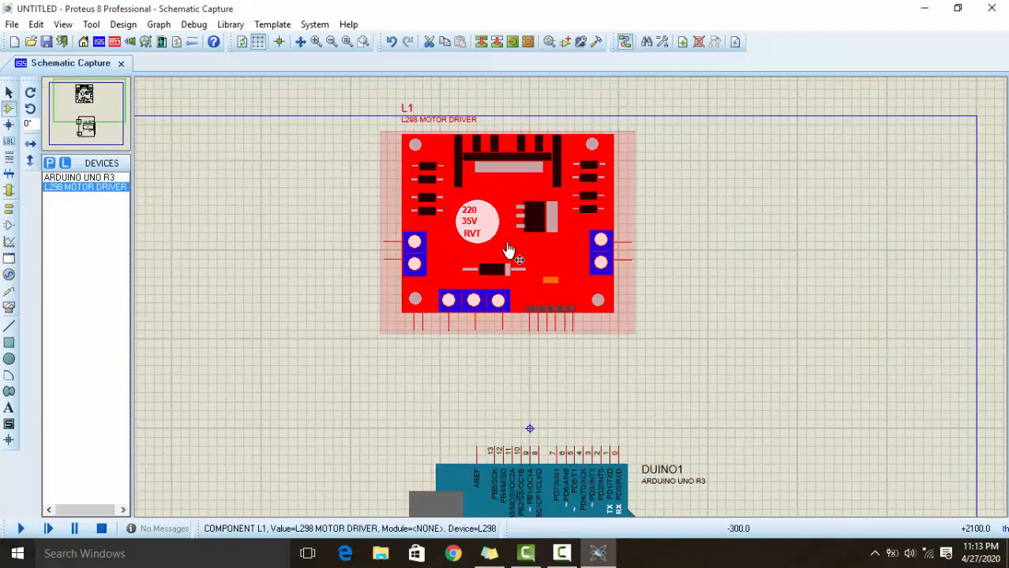
pyautogui.moveTo(513, 225); pyautogui.dragTo(513, 261)
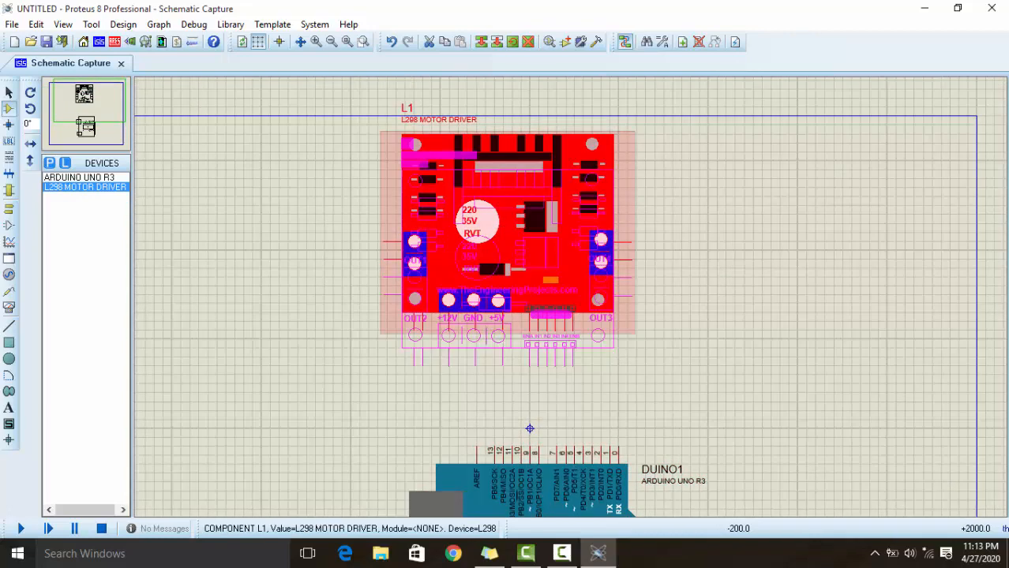
pyautogui.click(752, 332)
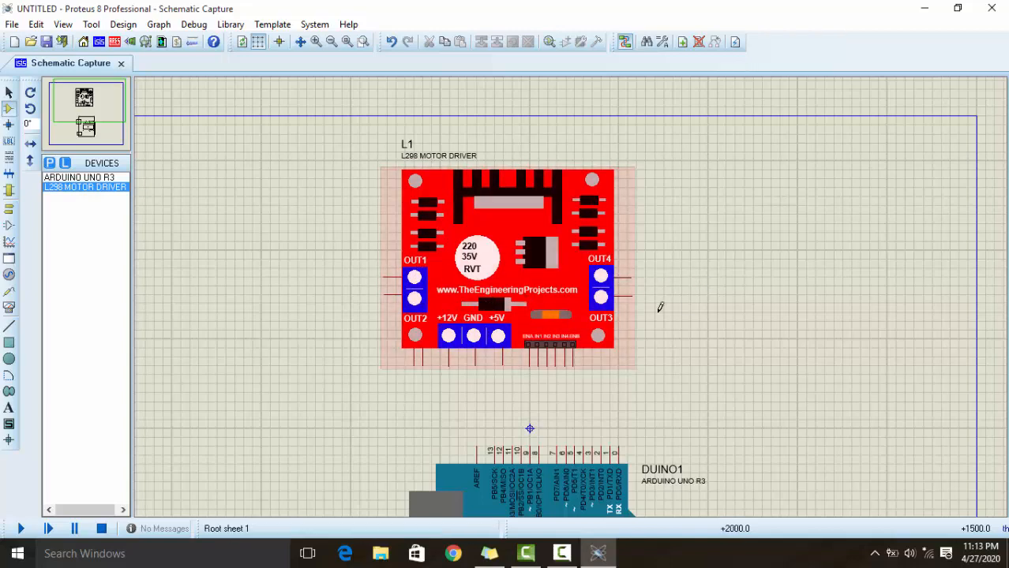
# Step: Examine the L298 motor driver's output, supply, enable, input and sense pins
pyautogui.scroll(1, 560, 360)
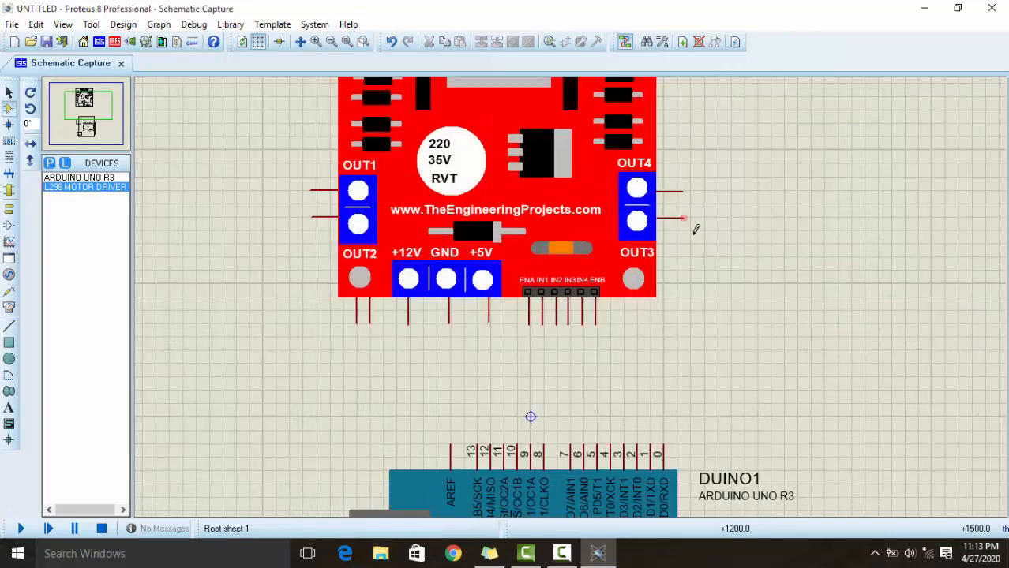
pyautogui.click(699, 328)
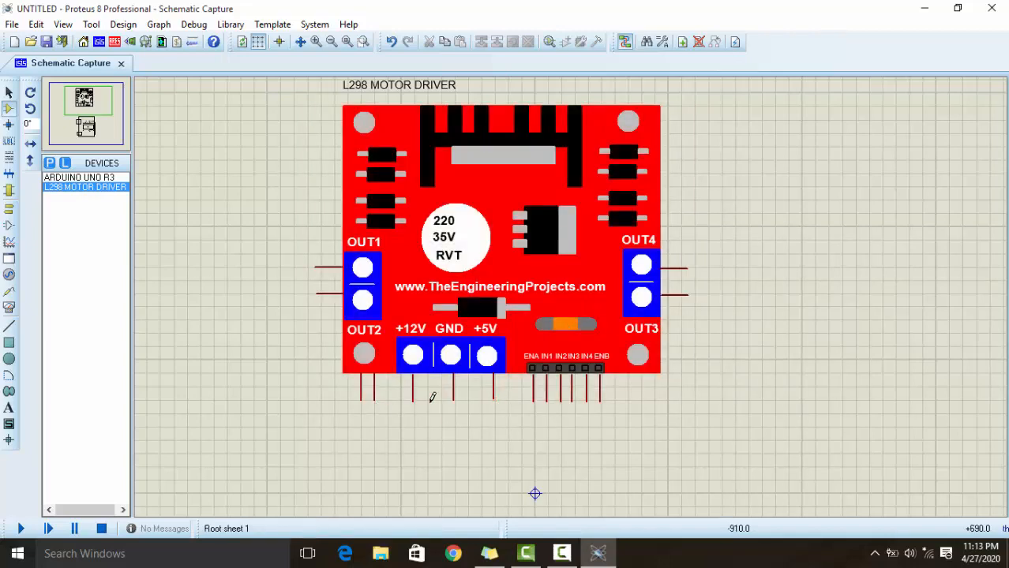
pyautogui.middleClick(470, 431)
pyautogui.click(488, 358)
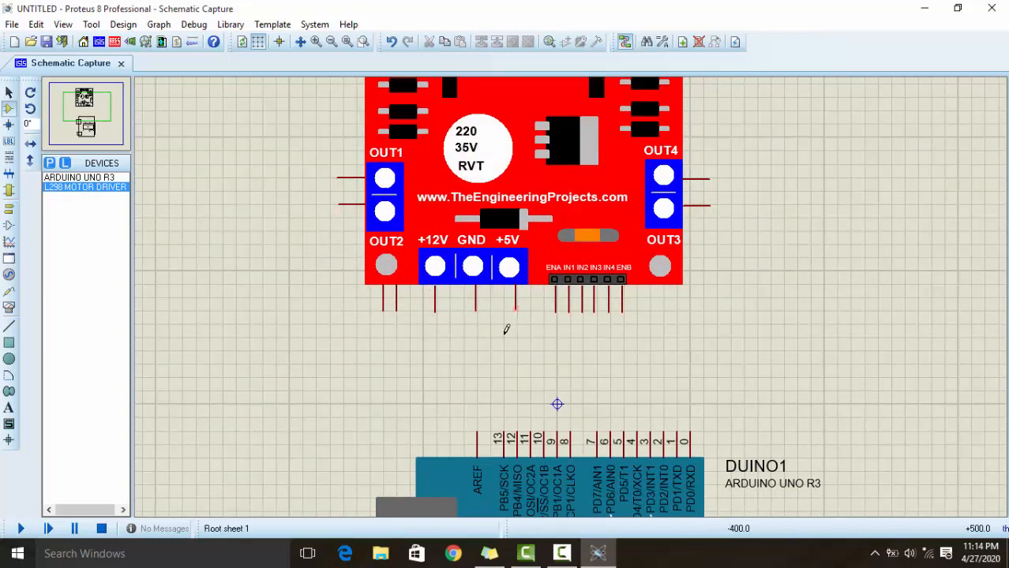
pyautogui.middleClick(439, 273)
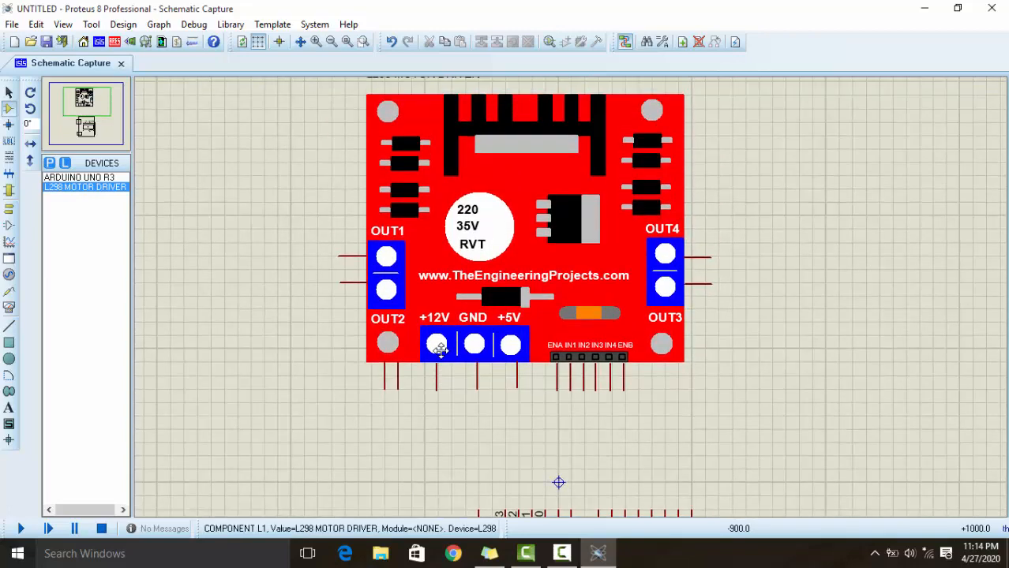
pyautogui.click(441, 354)
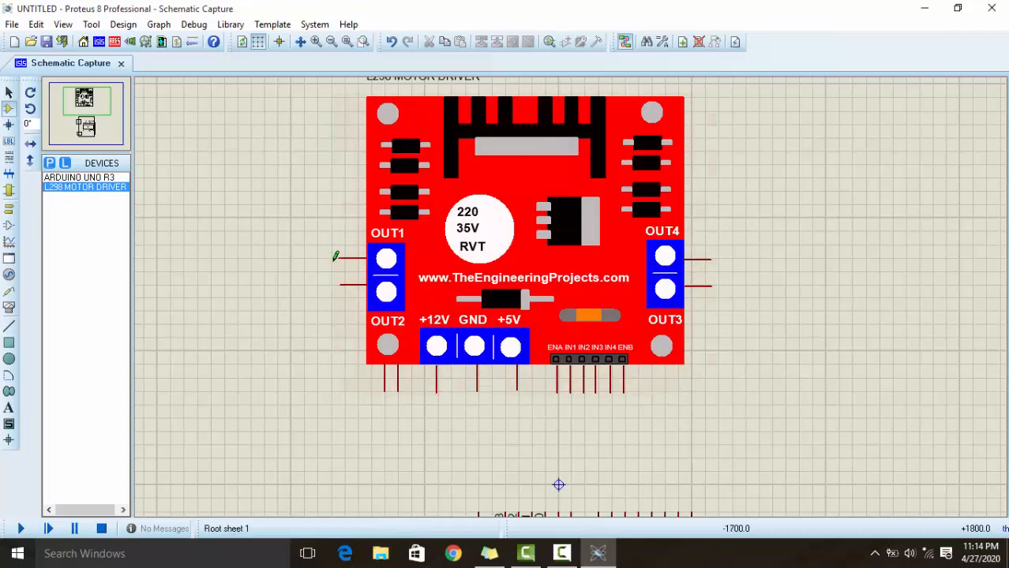
pyautogui.middleClick(486, 424)
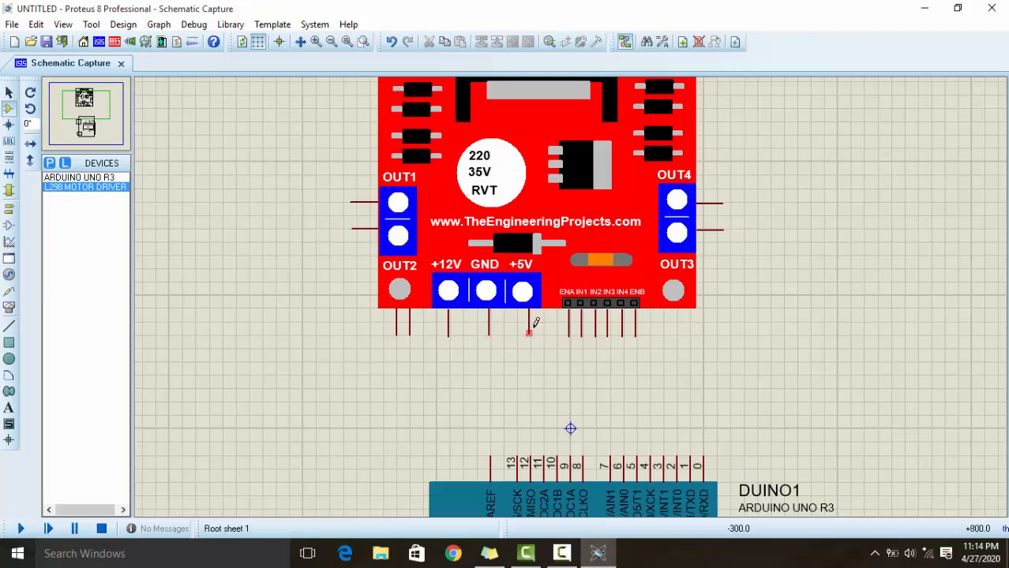
pyautogui.middleClick(476, 390)
pyautogui.click(516, 369)
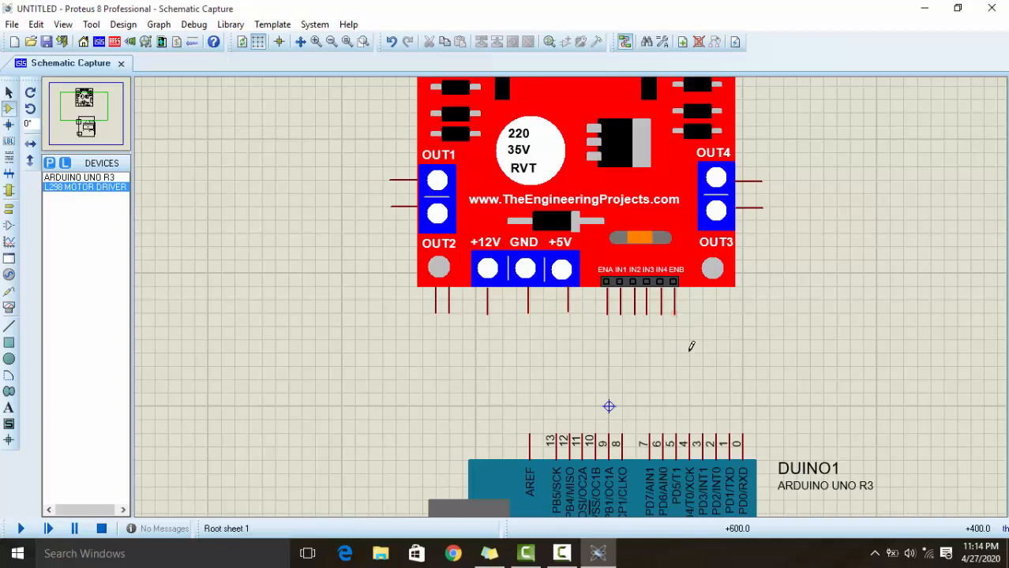
pyautogui.middleClick(657, 357)
pyautogui.click(583, 351)
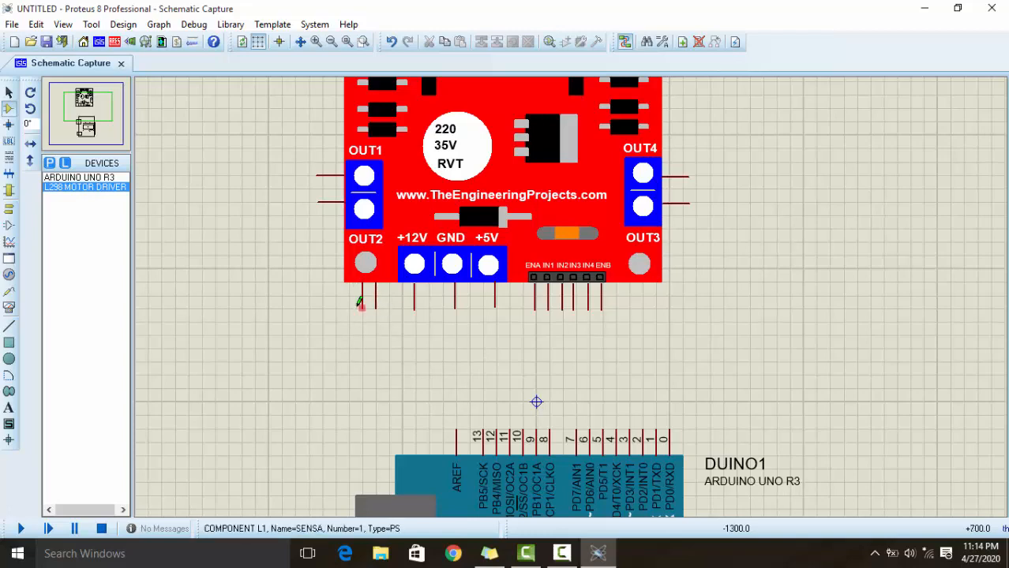
pyautogui.scroll(2, 374, 306)
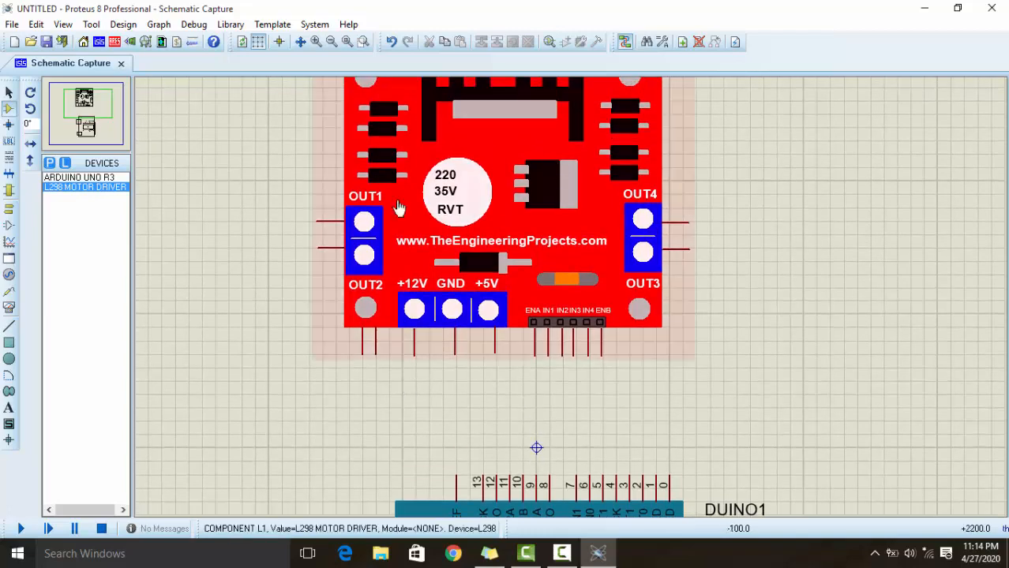
pyautogui.scroll(-2, 419, 383)
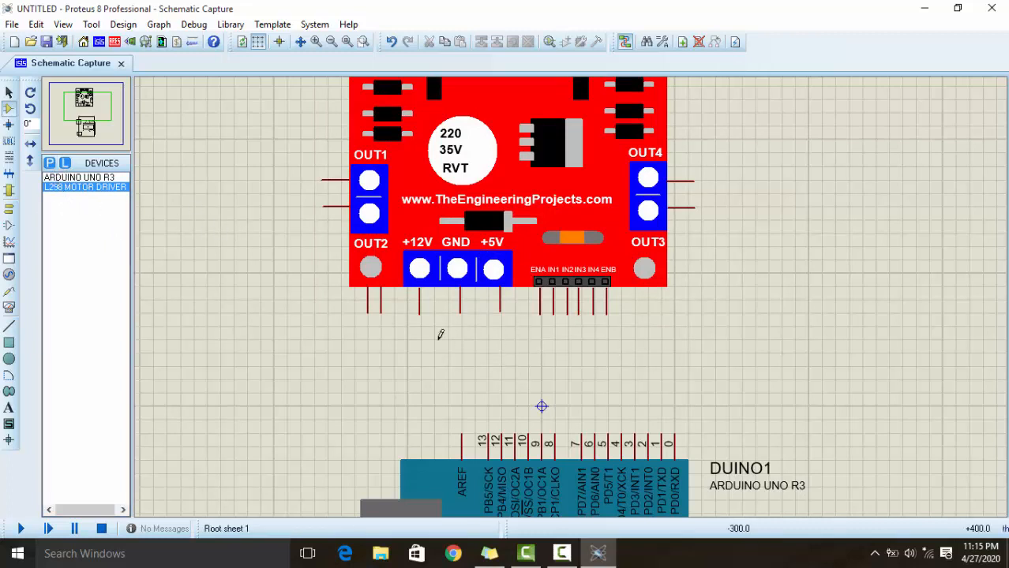
# Step: Place a POWER terminal beside the L298 driver's control pins and wire it to both ENA and ENB
pyautogui.click(8, 210)
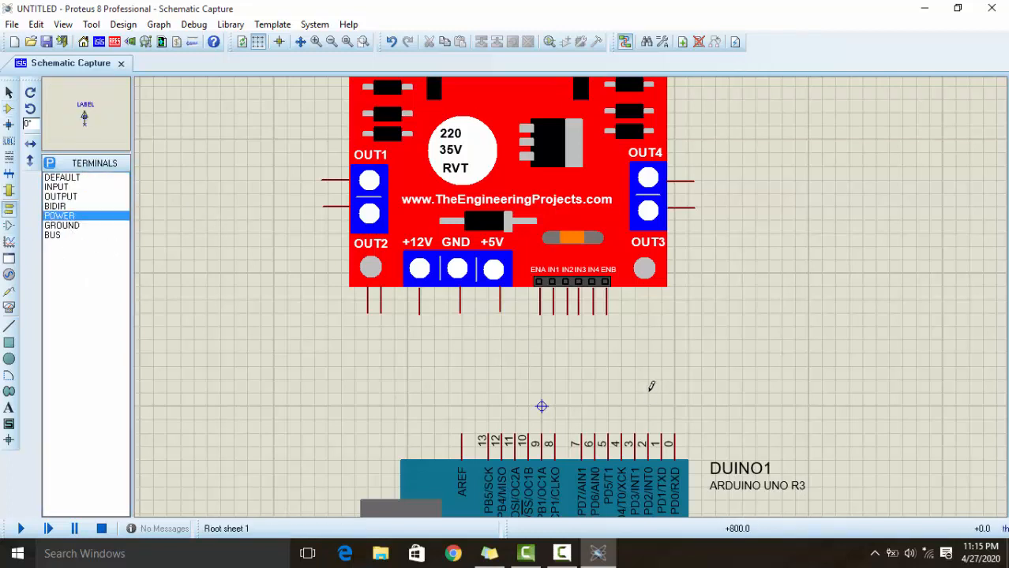
pyautogui.click(688, 309)
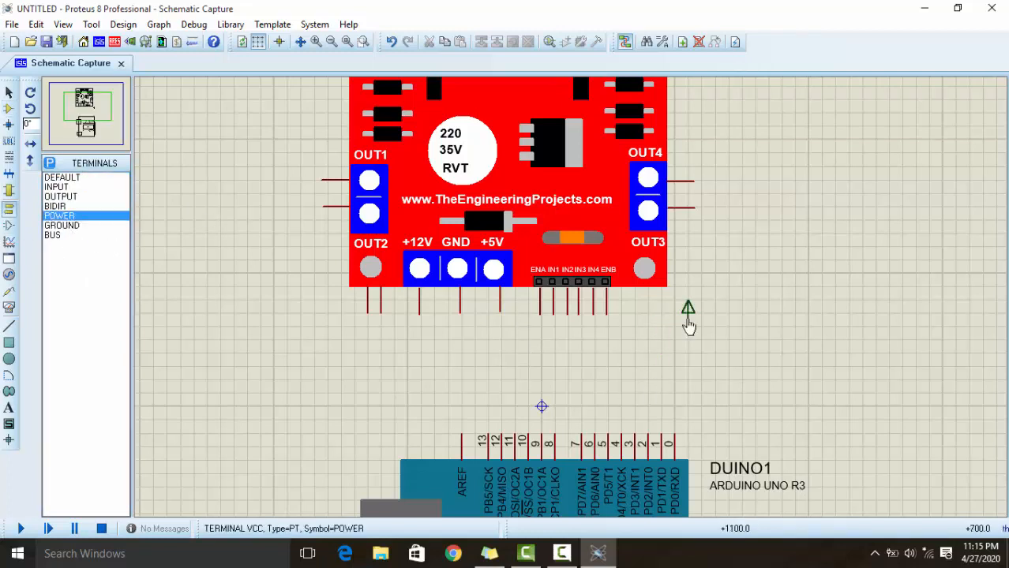
pyautogui.click(687, 323)
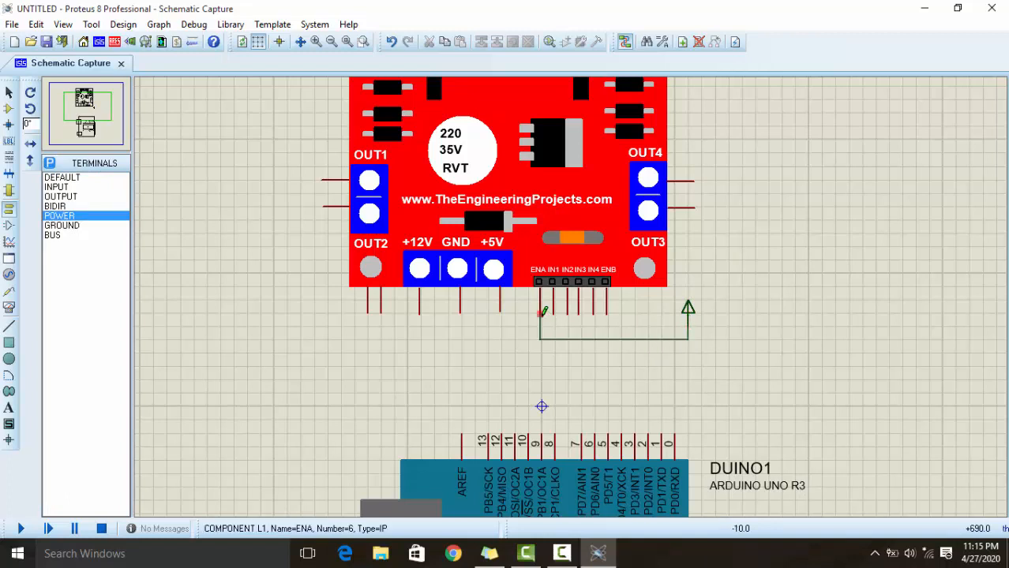
pyautogui.click(540, 314)
pyautogui.click(607, 316)
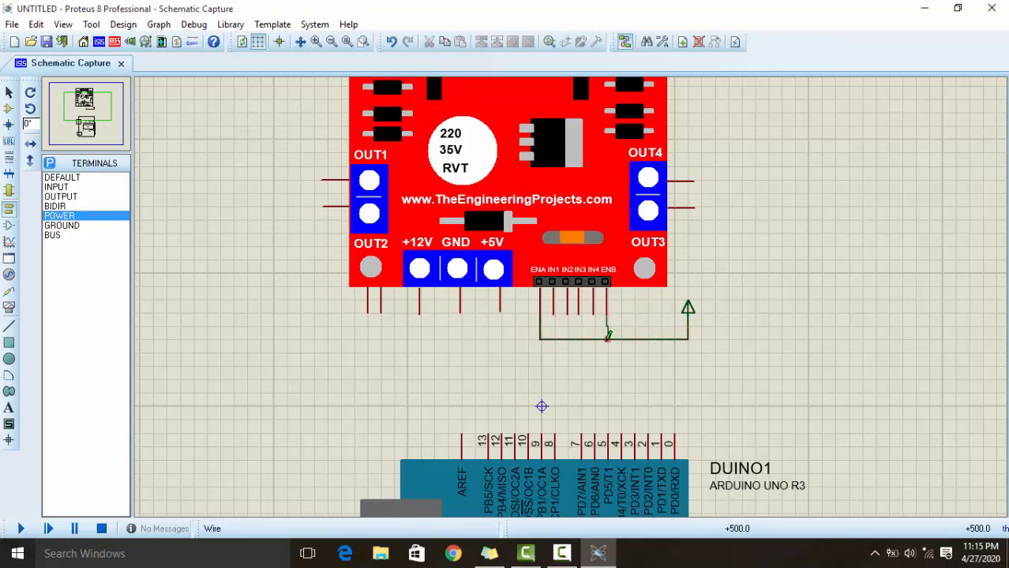
pyautogui.click(608, 339)
# Step: Label the POWER terminal wired to ENA and ENB as +5v
pyautogui.scroll(1, 612, 353)
pyautogui.rightClick(675, 239)
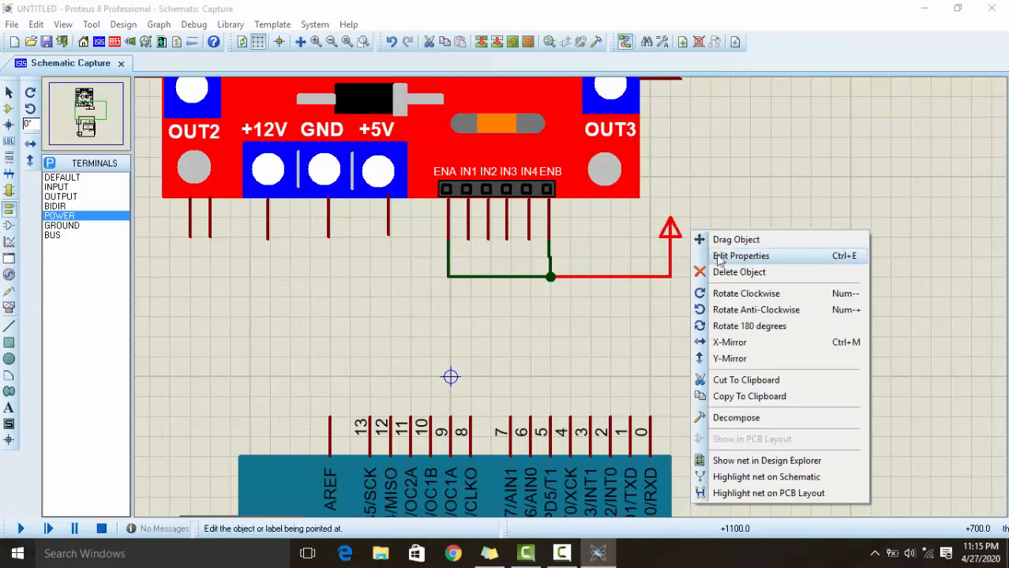
pyautogui.click(728, 257)
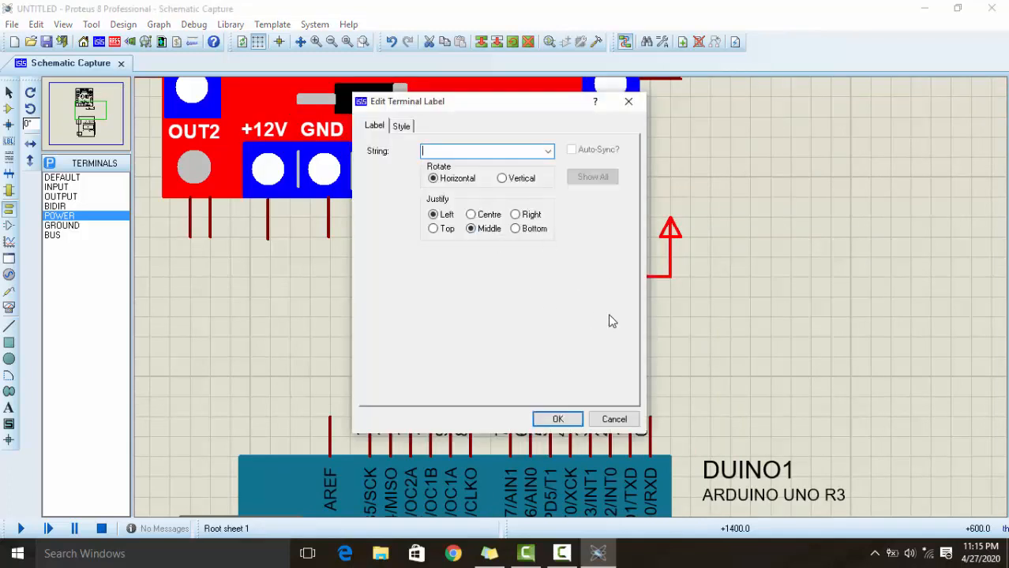
pyautogui.write('+5v')
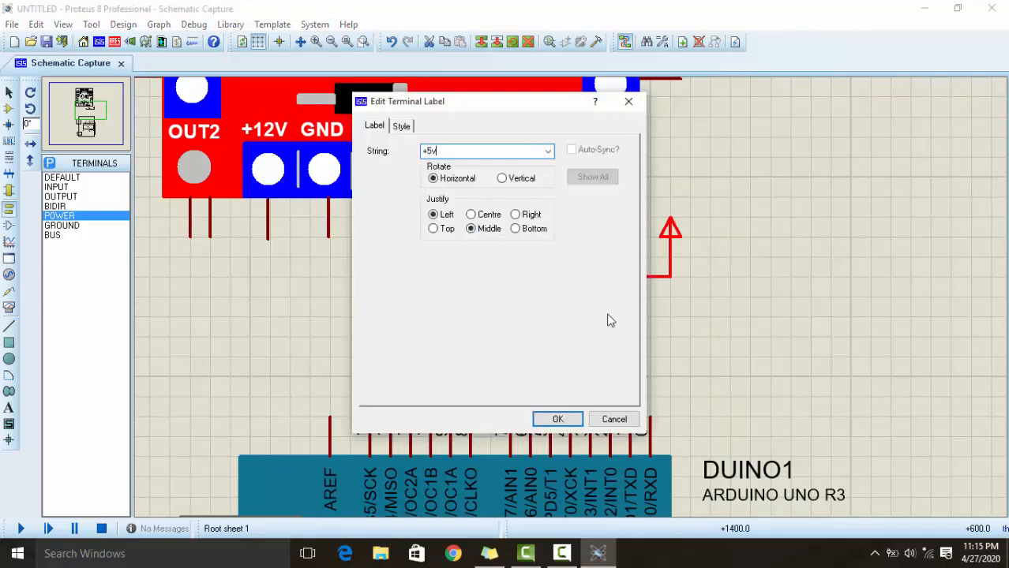
pyautogui.click(558, 419)
pyautogui.click(732, 355)
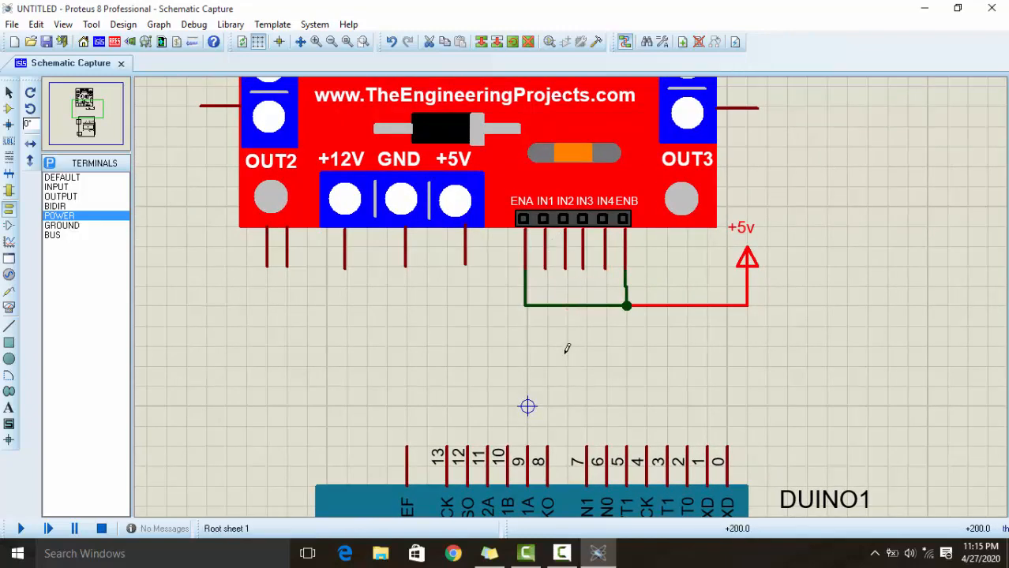
# Step: Place a second POWER terminal beside the L298 driver's OUT2 corner and wire it to the SENSA pin
pyautogui.scroll(2, 575, 401)
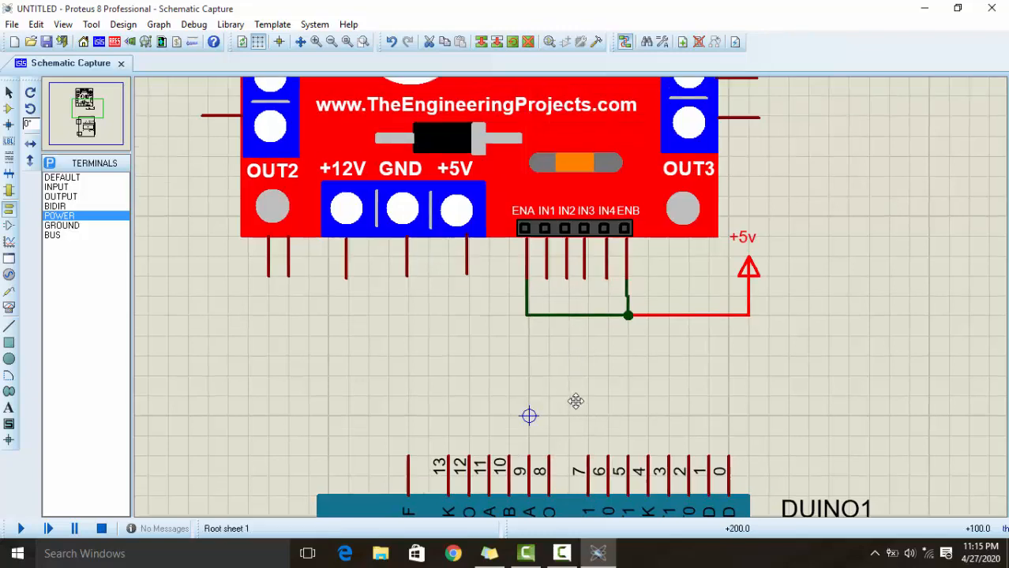
pyautogui.scroll(-1, 551, 325)
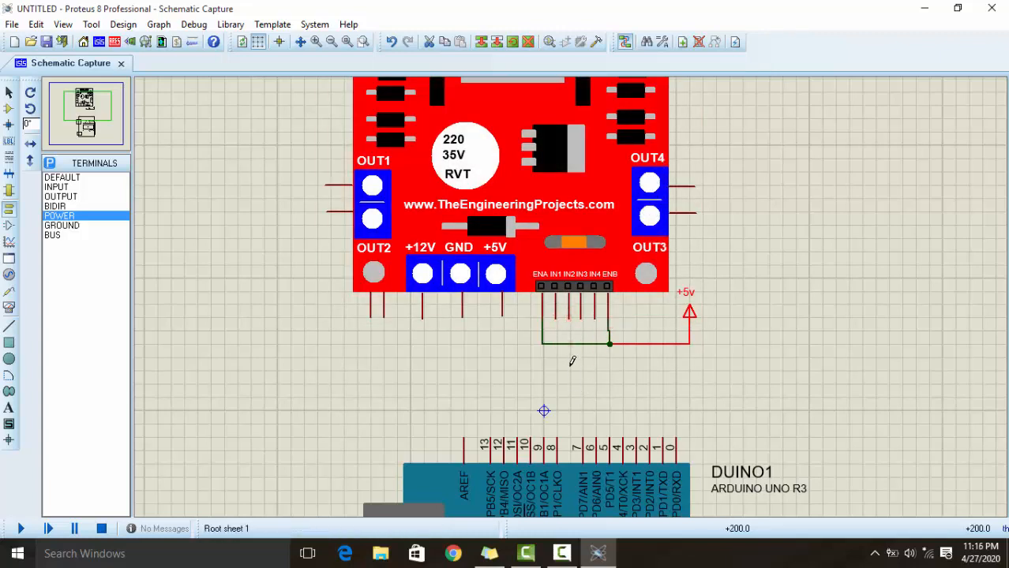
pyautogui.middleClick(591, 411)
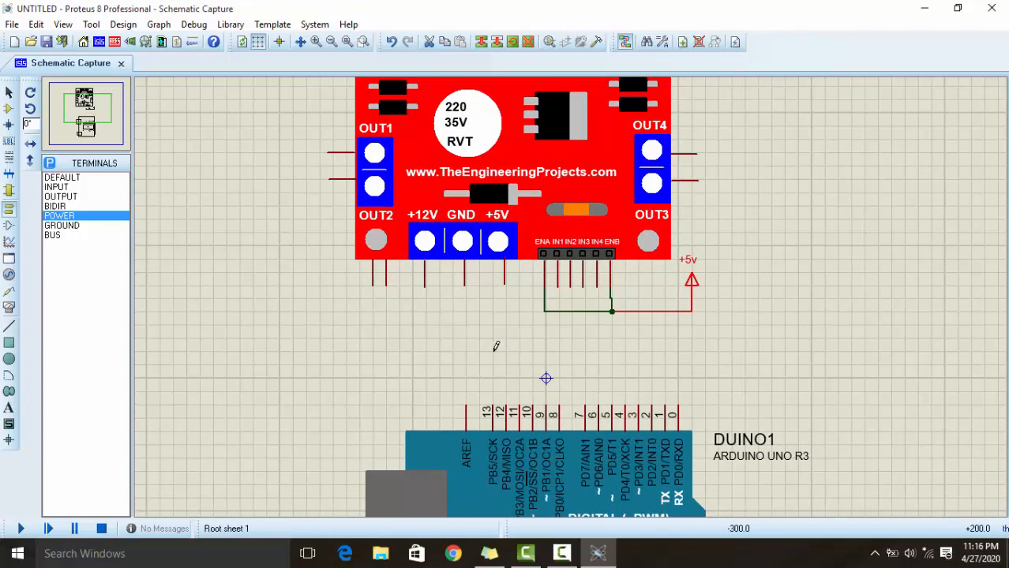
pyautogui.moveTo(496, 346); pyautogui.dragTo(553, 344)
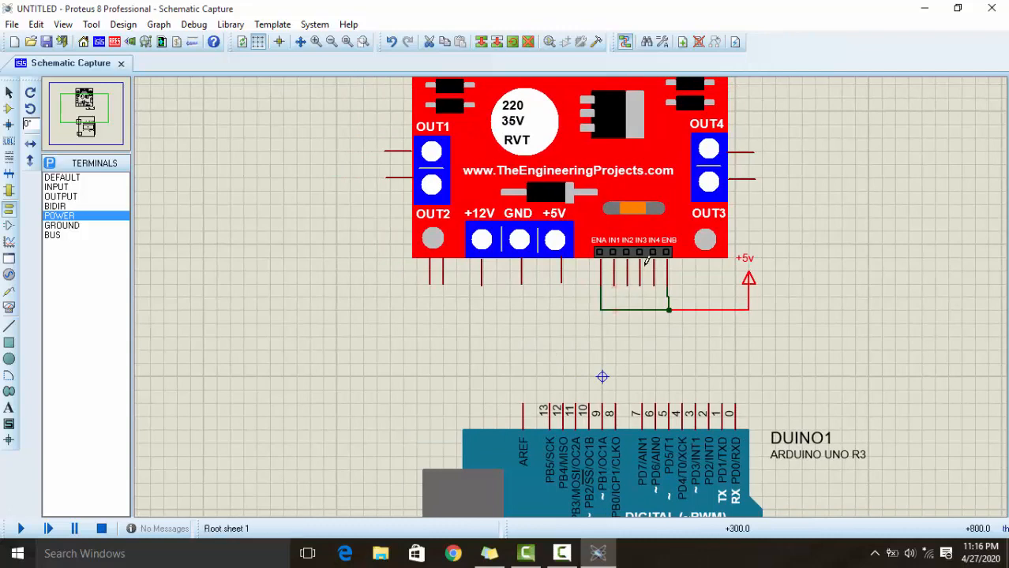
pyautogui.moveTo(509, 338); pyautogui.dragTo(545, 367)
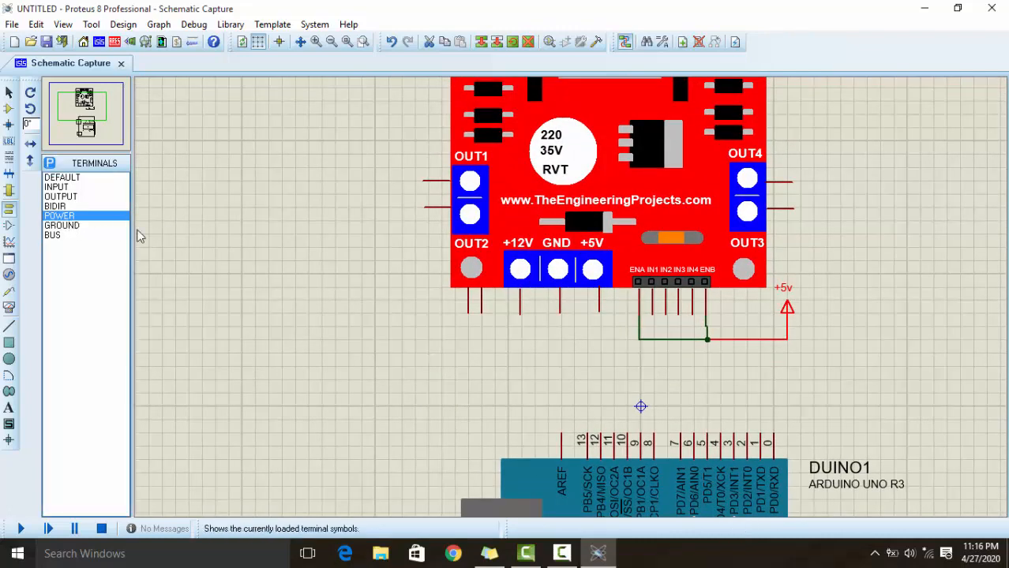
pyautogui.click(421, 312)
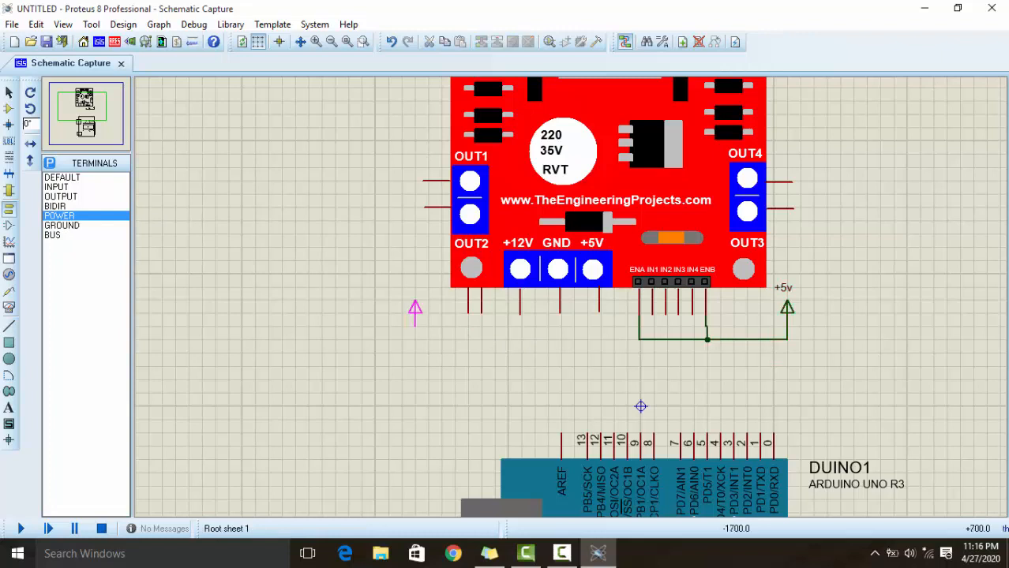
pyautogui.click(428, 312)
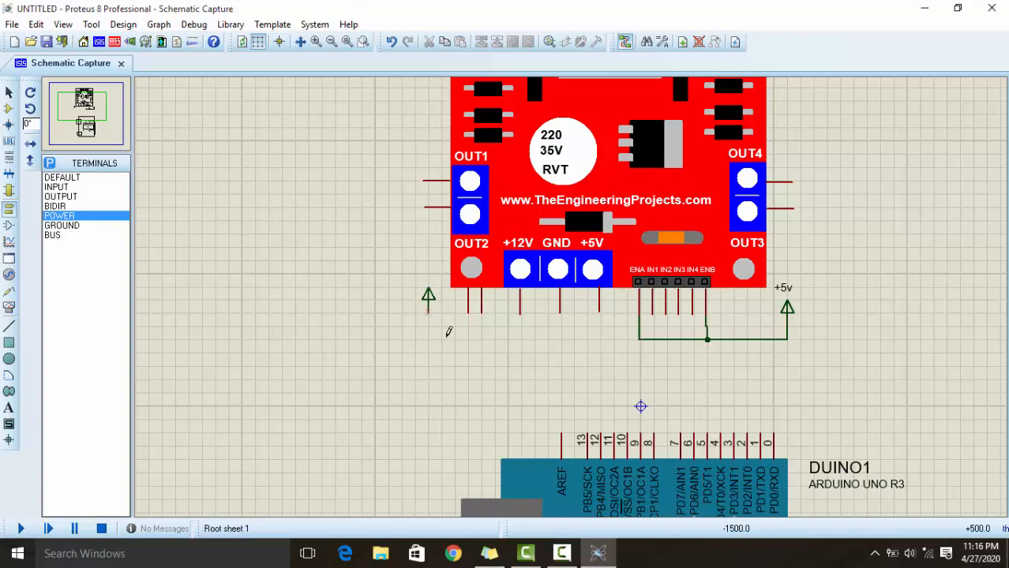
pyautogui.click(427, 300)
pyautogui.moveTo(428, 339); pyautogui.dragTo(415, 337)
pyautogui.click(441, 351)
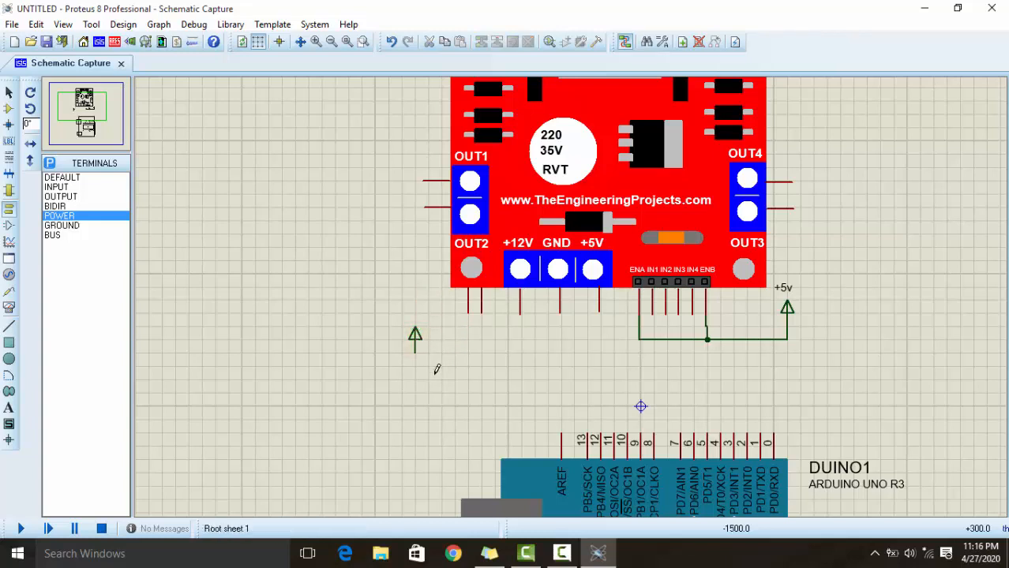
pyautogui.click(415, 353)
pyautogui.click(468, 313)
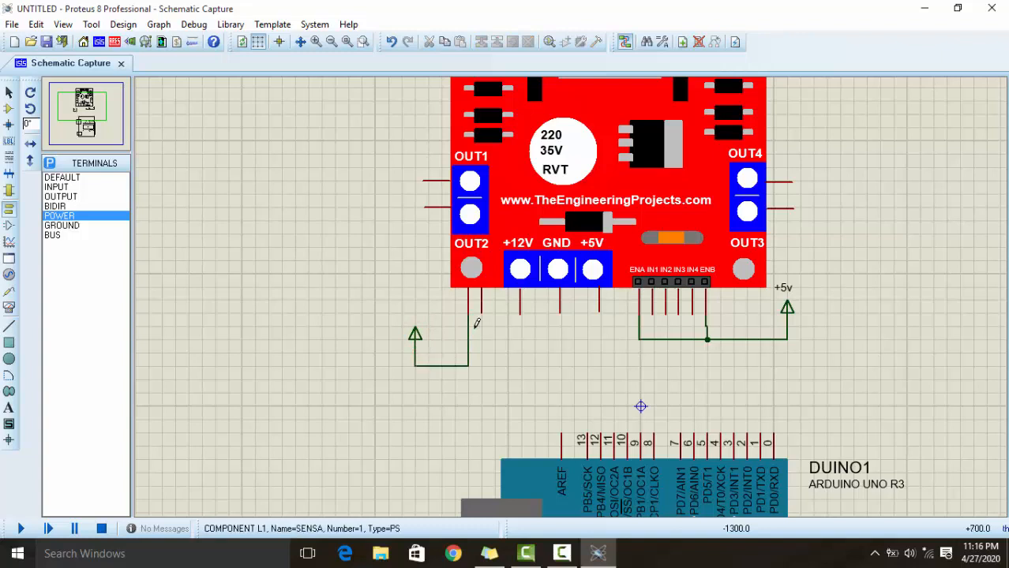
pyautogui.click(481, 313)
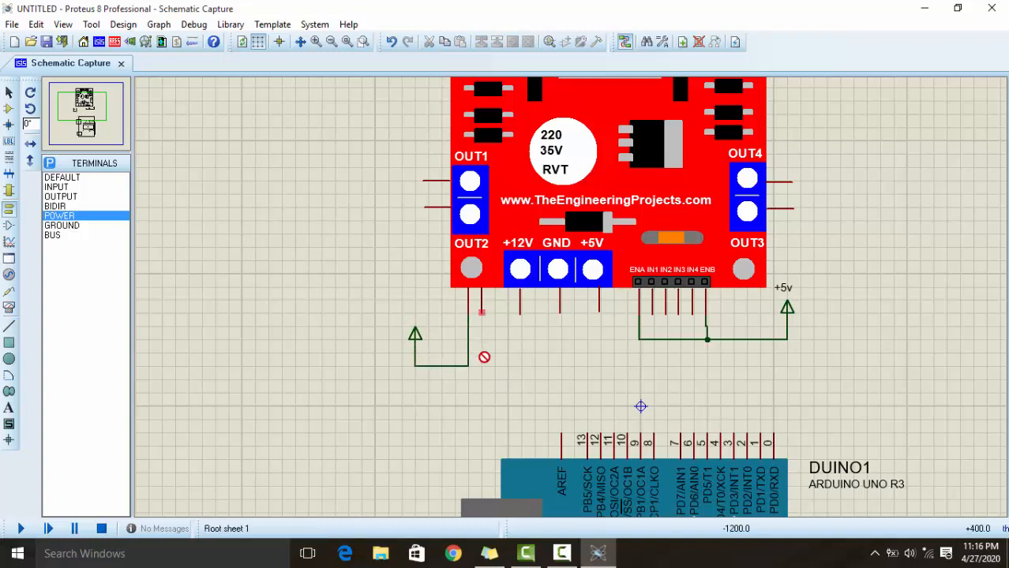
pyautogui.click(560, 313)
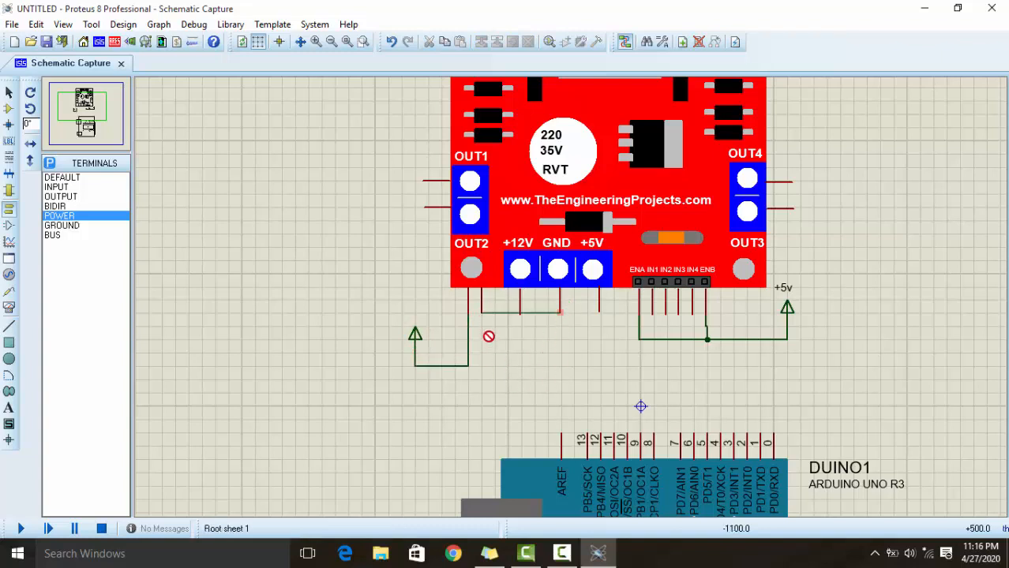
pyautogui.hotkey('ctrl', 'z')
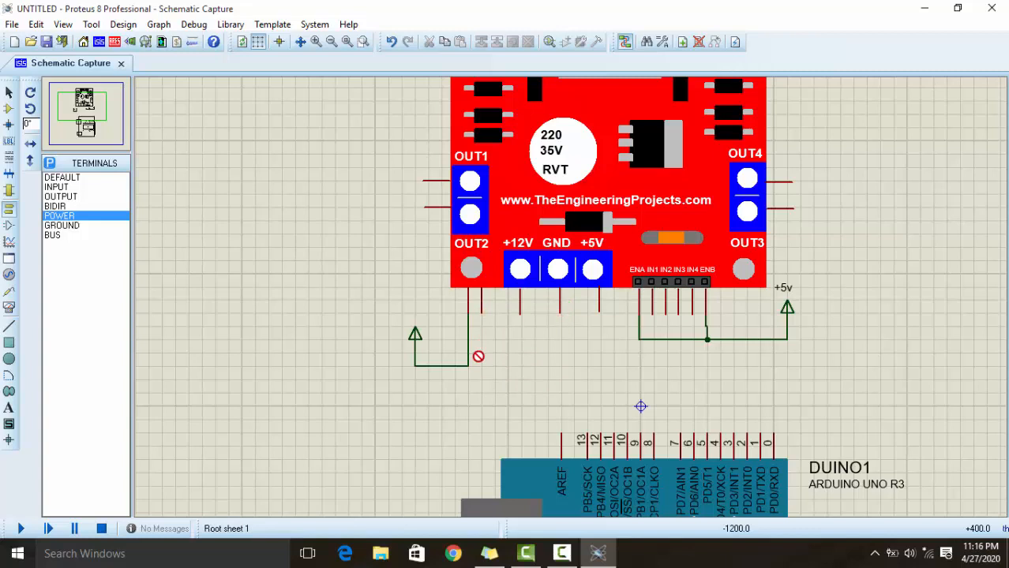
# Step: Place GROUND terminals below the driver's second sense pin and its GND pin and wire each to its pin
pyautogui.click(81, 226)
pyautogui.click(482, 344)
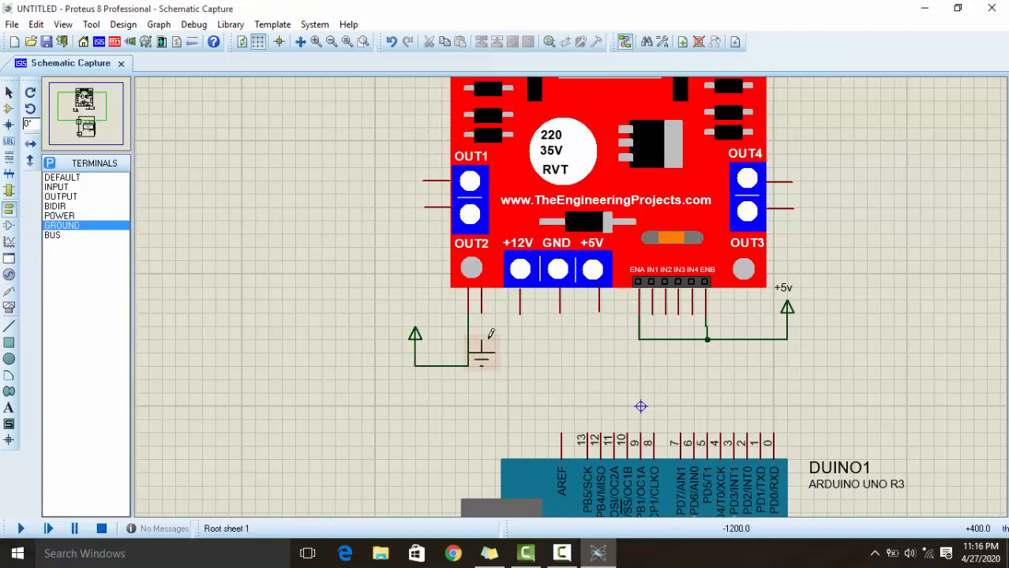
pyautogui.click(483, 341)
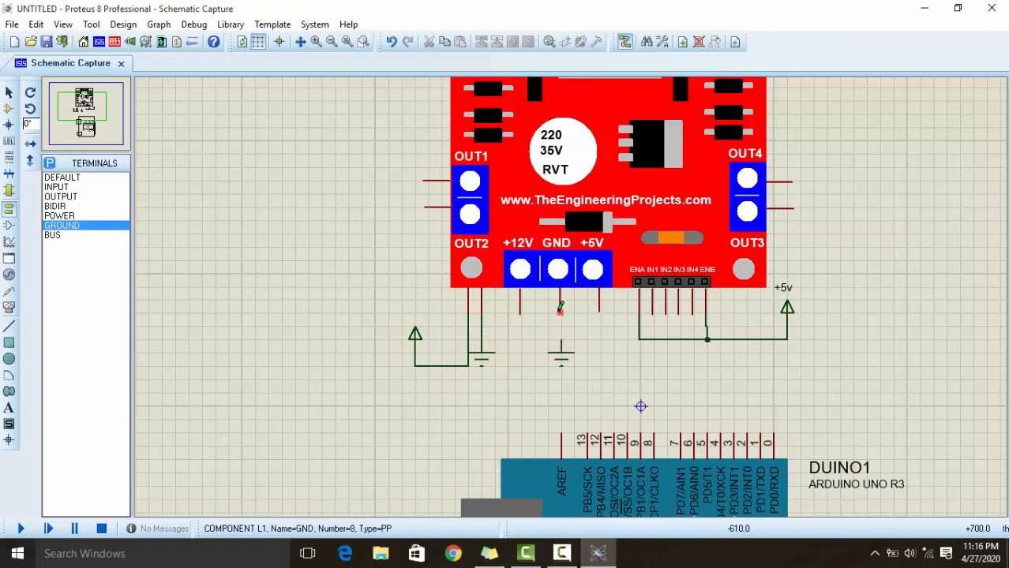
pyautogui.click(561, 352)
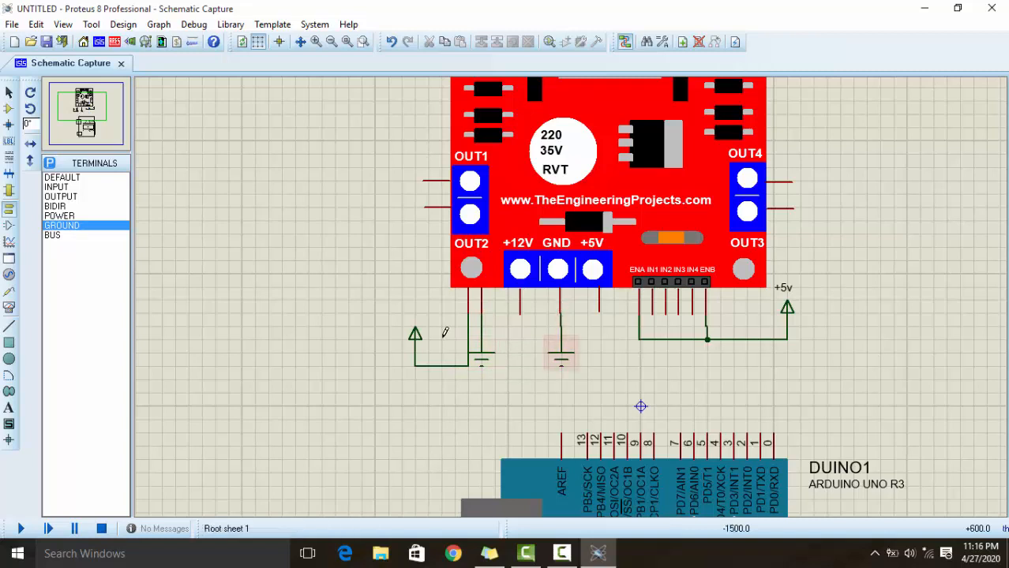
# Step: Wire the driver's +12V pin to the SENSA power wire and label that POWER terminal +12v
pyautogui.click(519, 313)
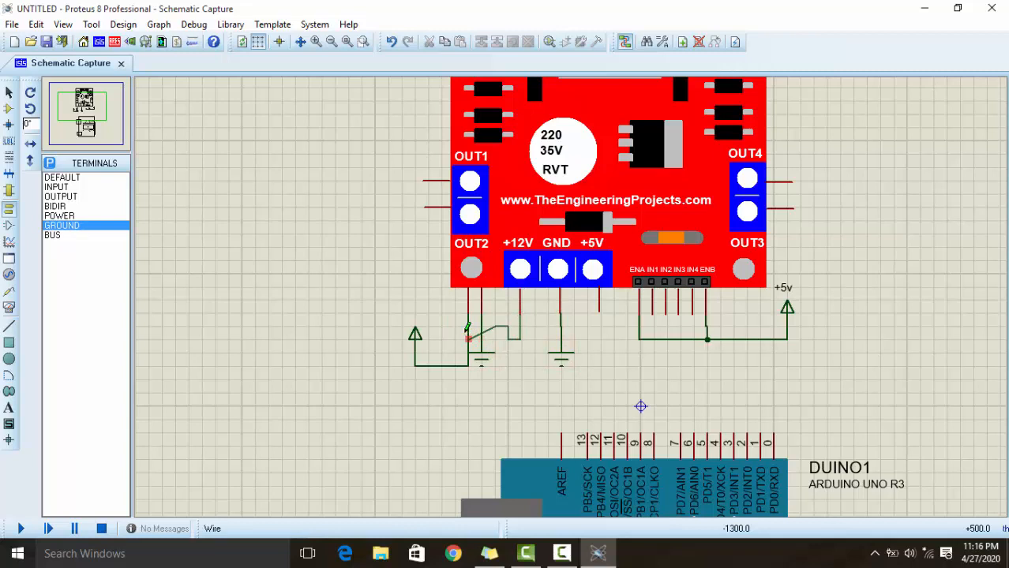
pyautogui.click(468, 326)
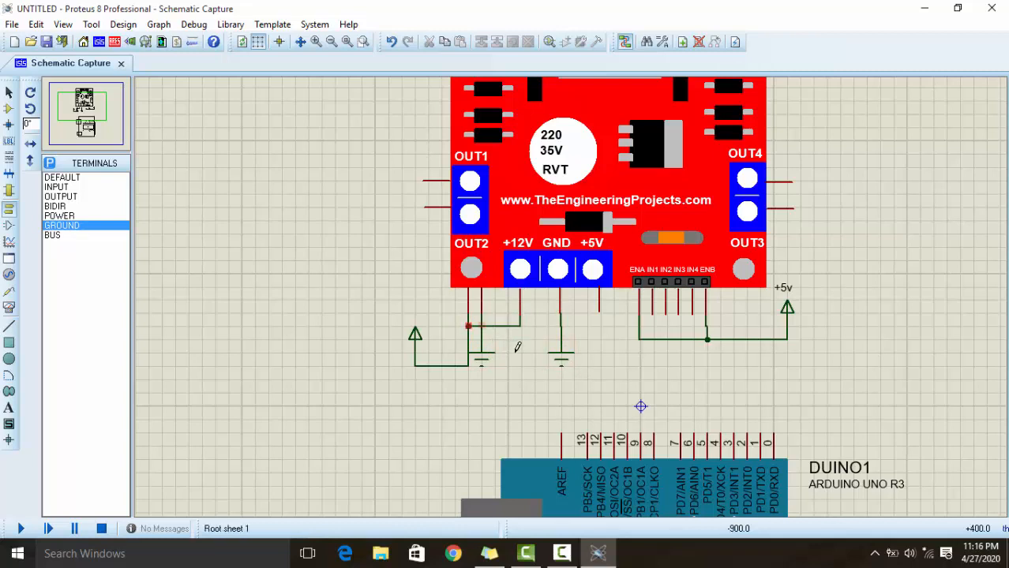
pyautogui.rightClick(417, 338)
pyautogui.click(485, 76)
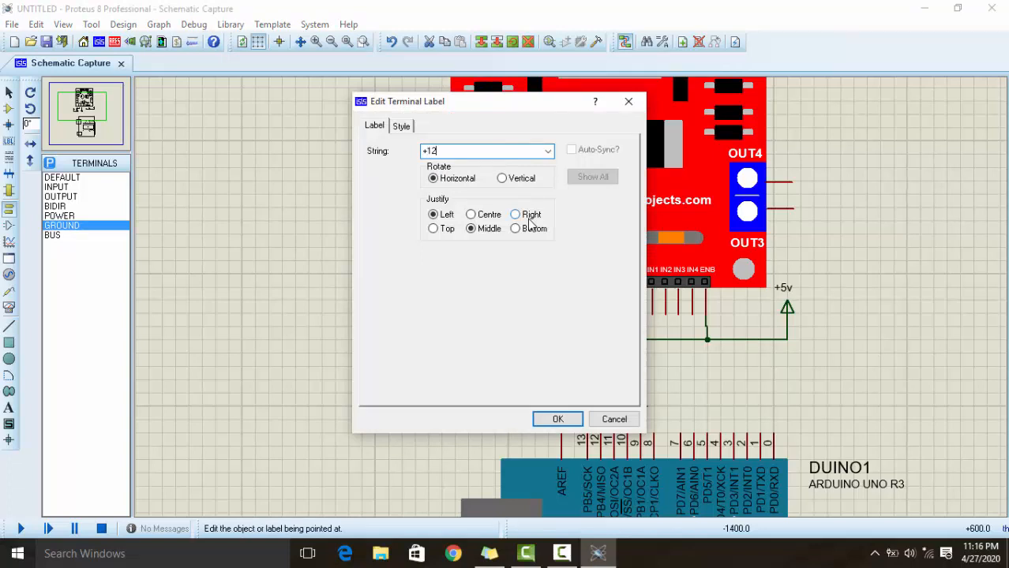
pyautogui.write('+12v')
pyautogui.click(572, 419)
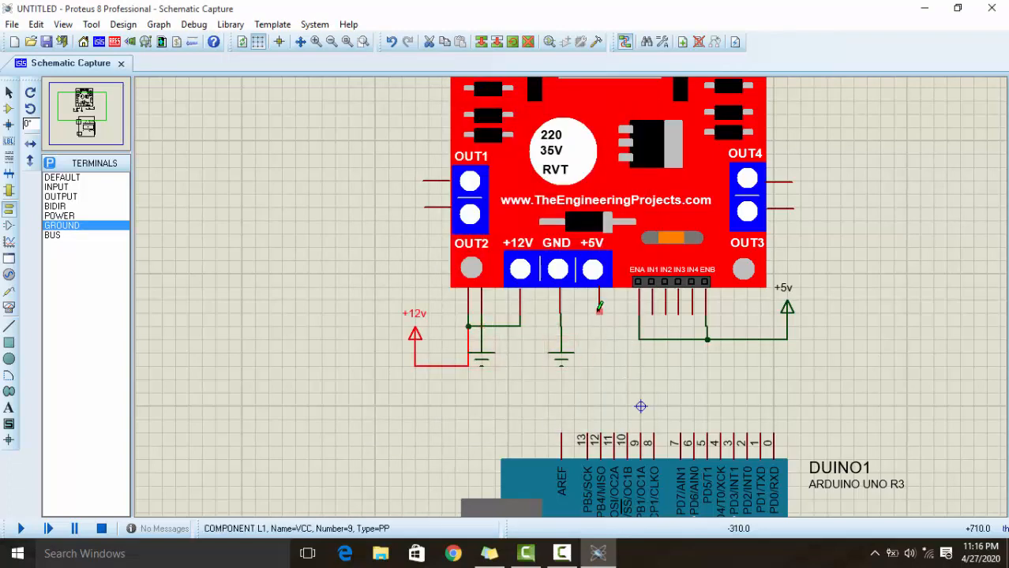
# Step: Wire the driver's +5V pin to the +5v line at ENA, replacing the diagonal wire with a right-angled one
pyautogui.click(600, 312)
pyautogui.click(639, 339)
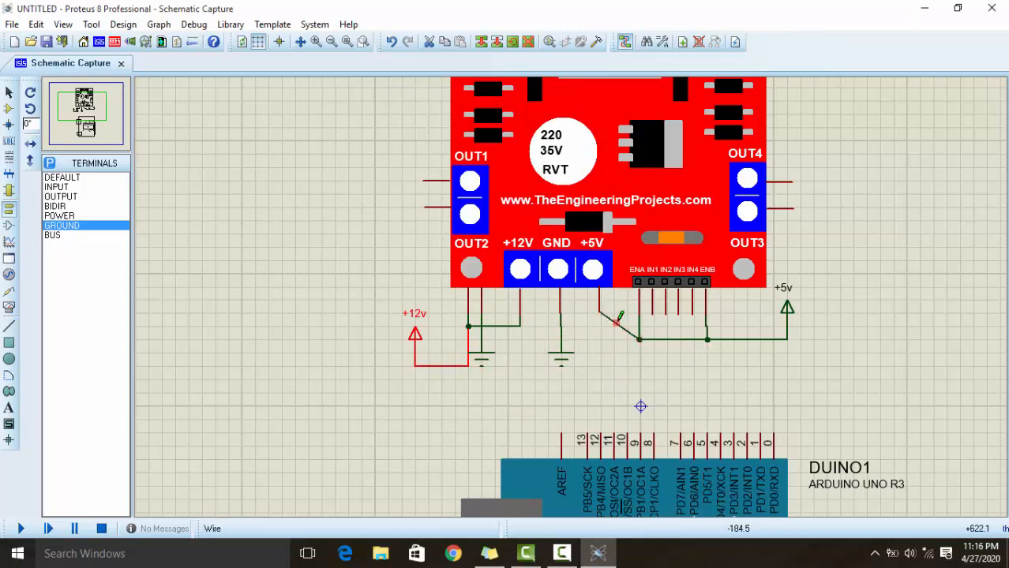
pyautogui.rightClick(620, 319)
pyautogui.click(649, 322)
pyautogui.click(600, 340)
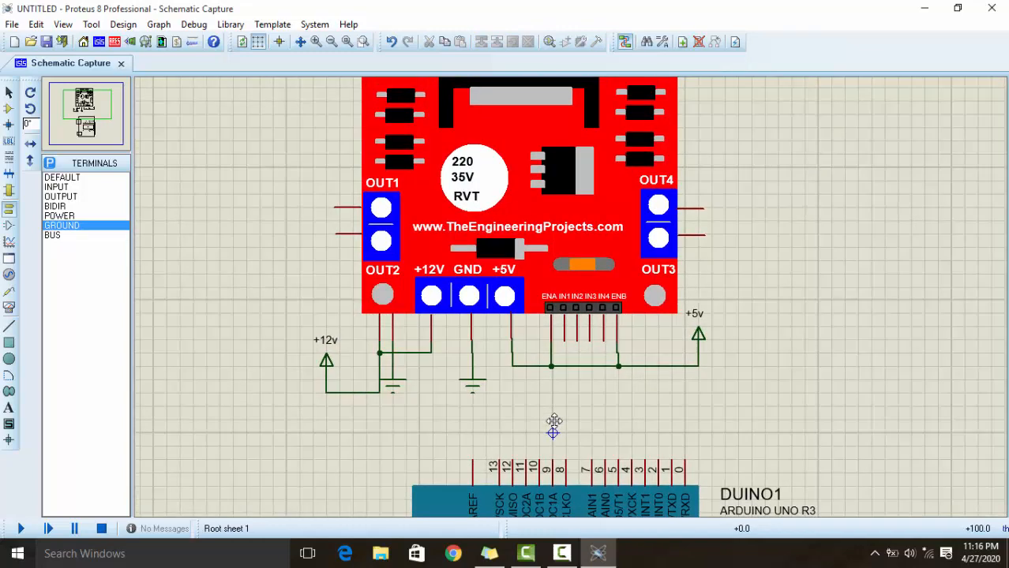
# Step: Search the device library for "motor dc" and add MOTOR-DC to the device list
pyautogui.click(552, 423)
pyautogui.middleClick(426, 261)
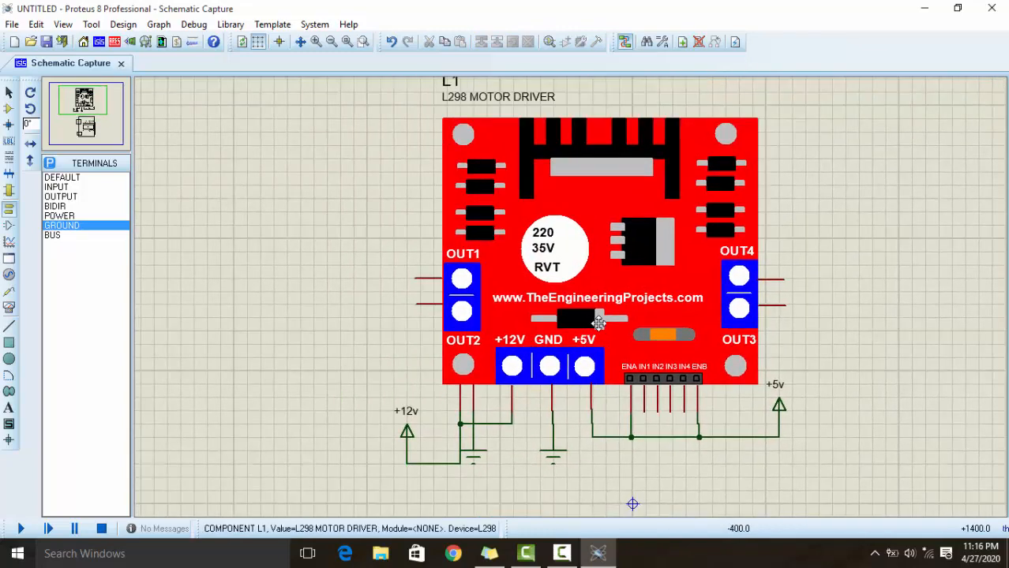
pyautogui.click(664, 330)
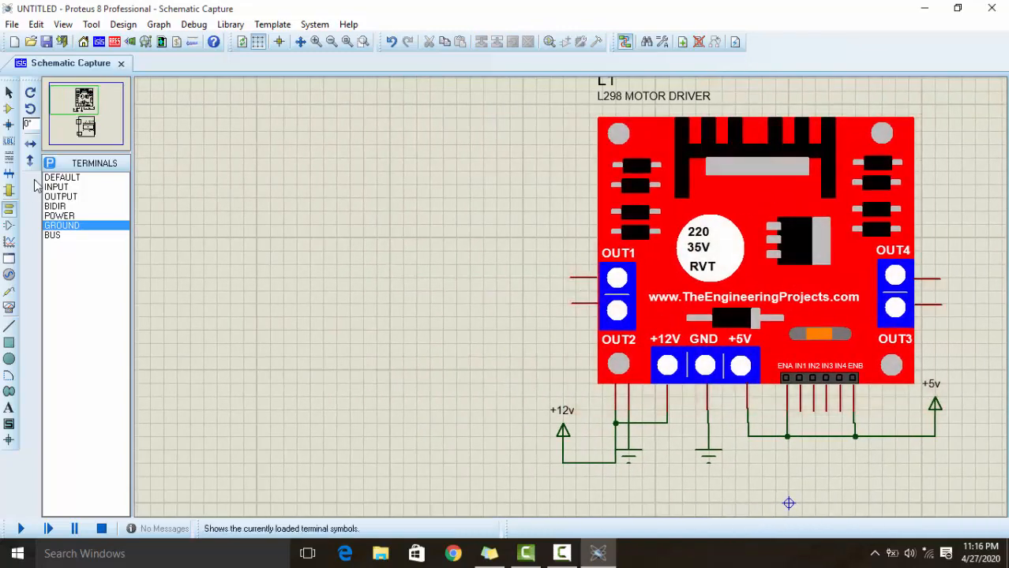
pyautogui.click(9, 108)
pyautogui.click(50, 164)
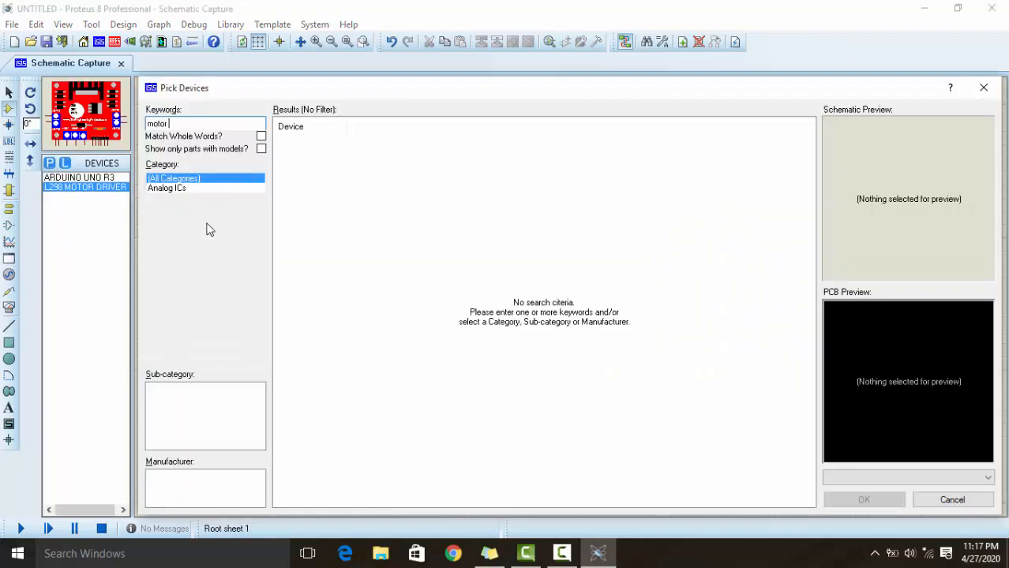
pyautogui.write('motor dc')
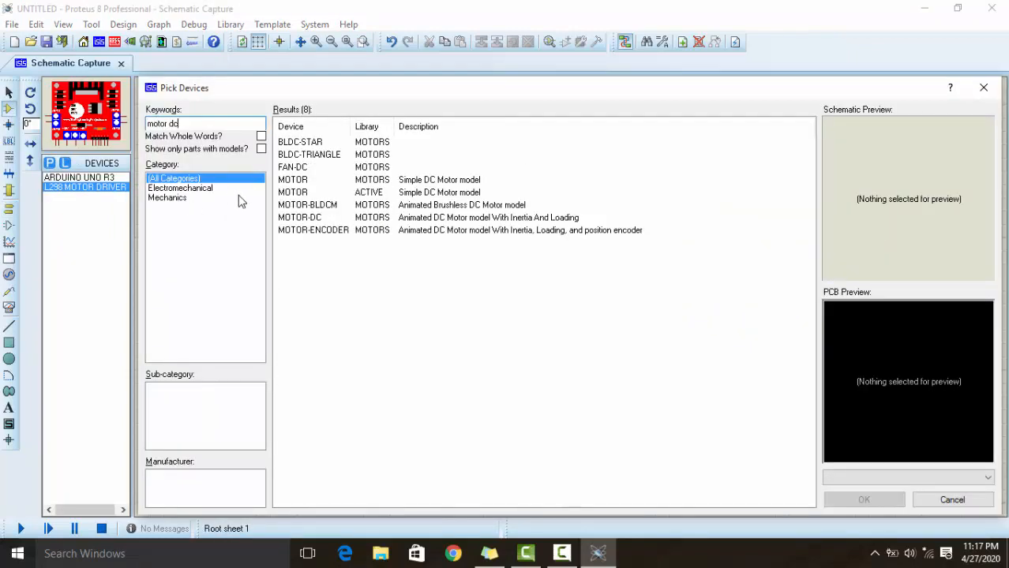
pyautogui.click(315, 221)
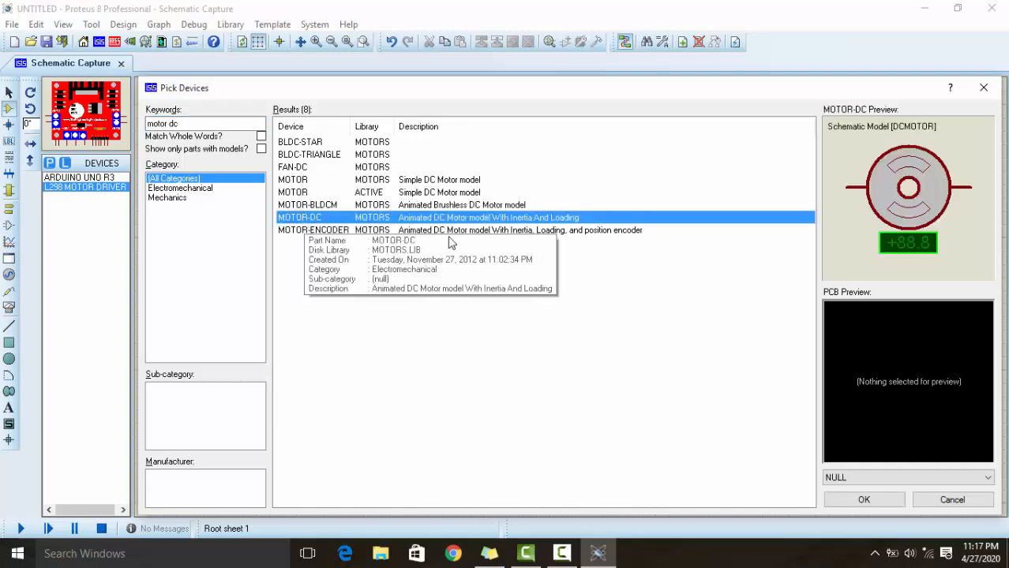
pyautogui.click(835, 499)
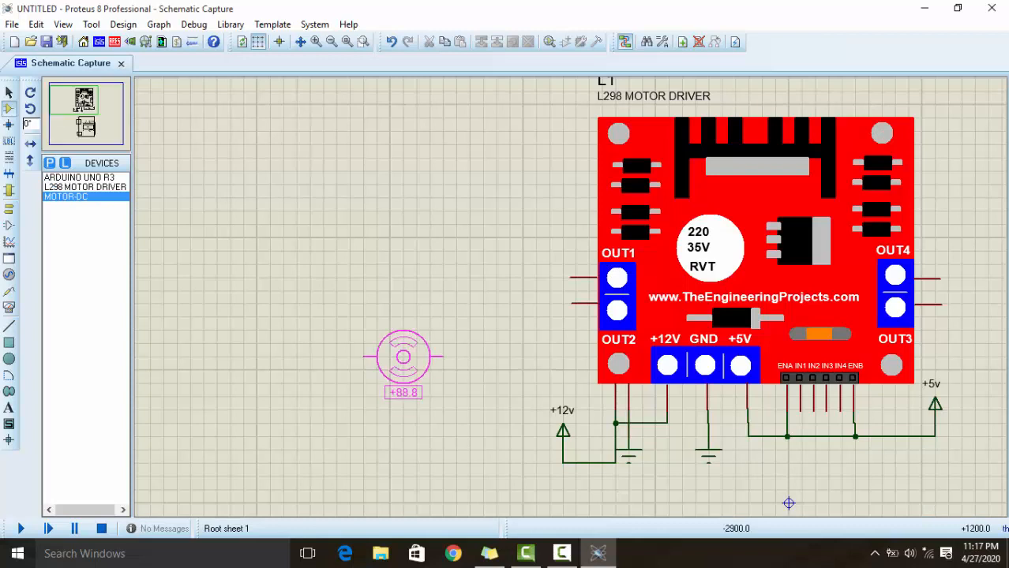
# Step: Place the MOTOR-DC beside the driver, level with OUT1, and wire its nearer terminal to OUT1
pyautogui.click(457, 278)
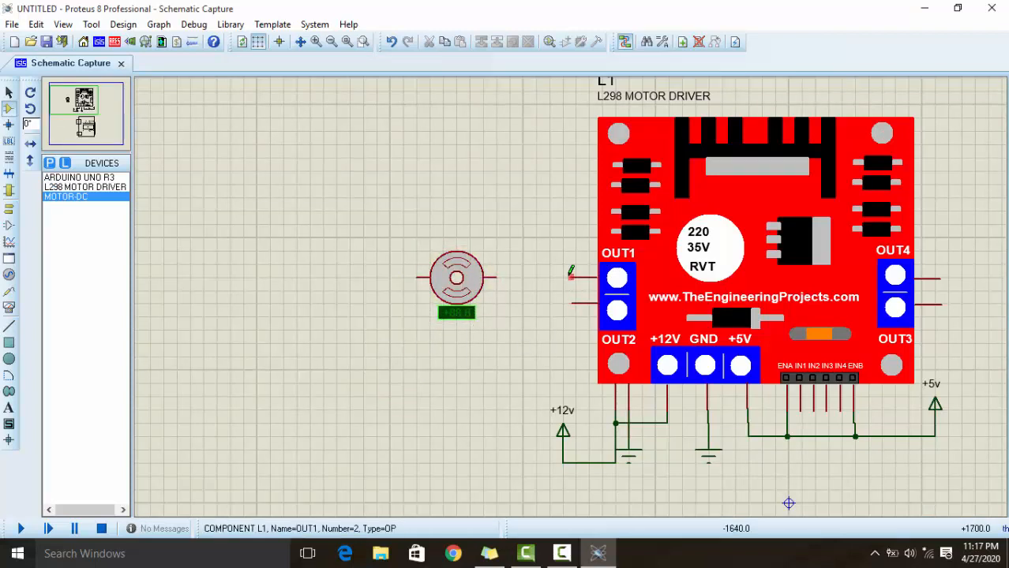
pyautogui.click(572, 277)
pyautogui.click(494, 277)
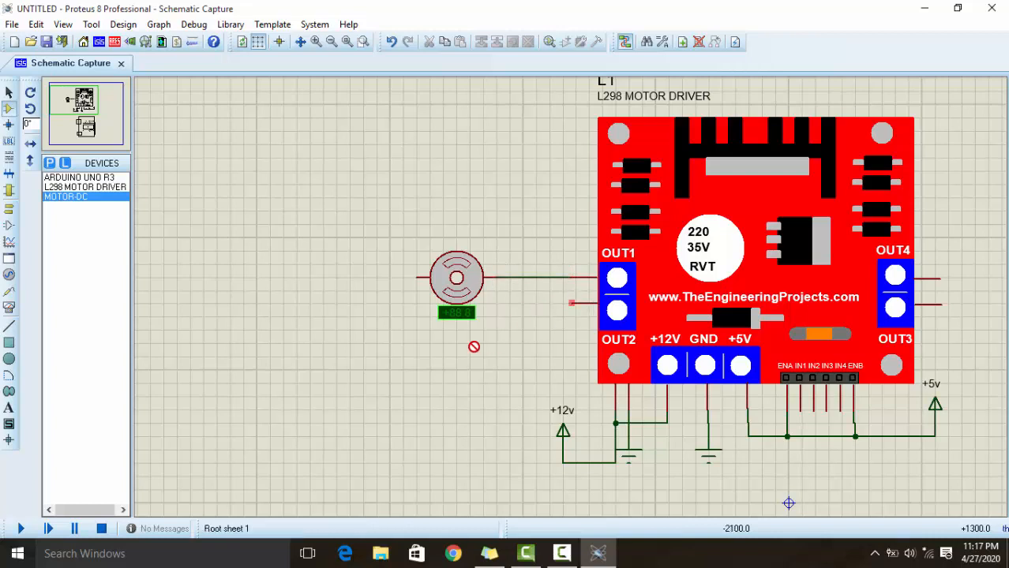
pyautogui.click(416, 278)
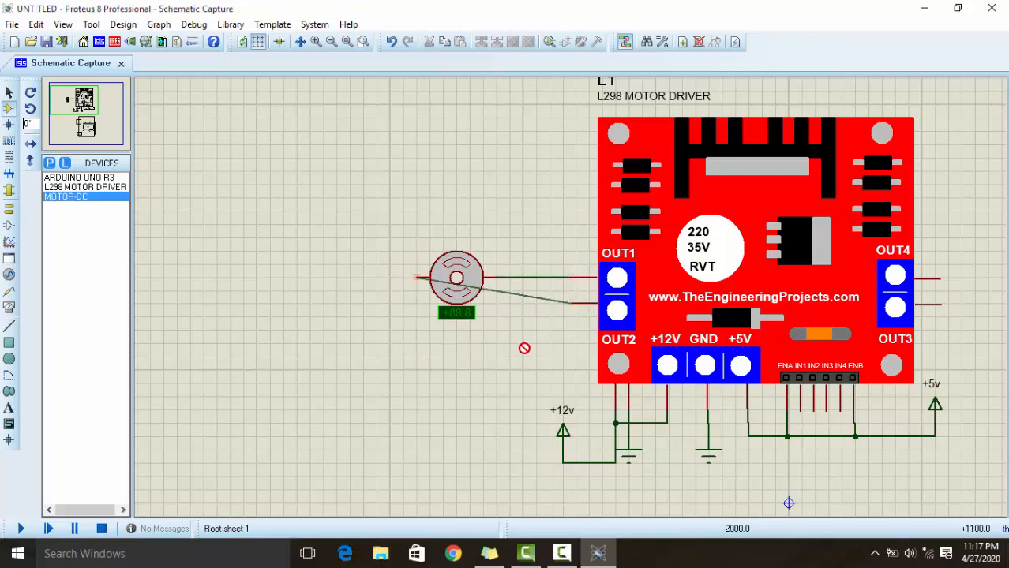
pyautogui.rightClick(566, 299)
pyautogui.rightClick(567, 299)
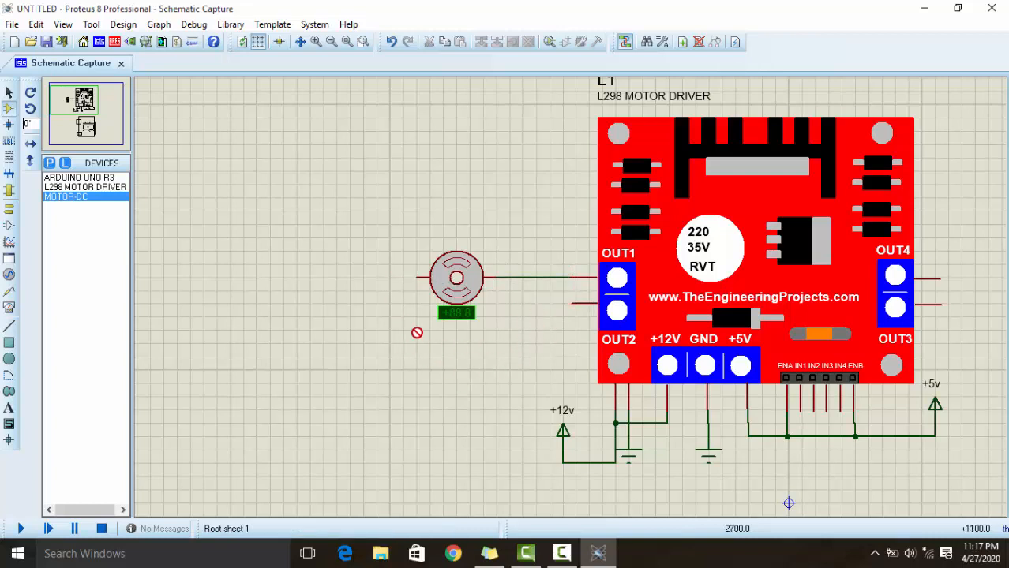
# Step: Wire OUT2 to the motor's free terminal and reroute the diagonal wire with right-angled bends below the motor
pyautogui.click(417, 277)
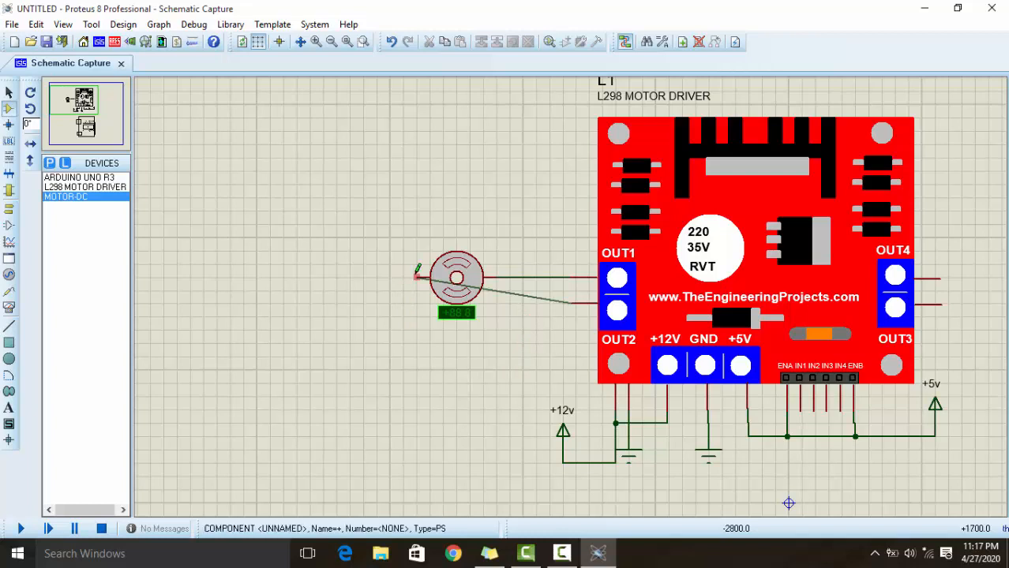
pyautogui.rightClick(513, 290)
pyautogui.click(552, 293)
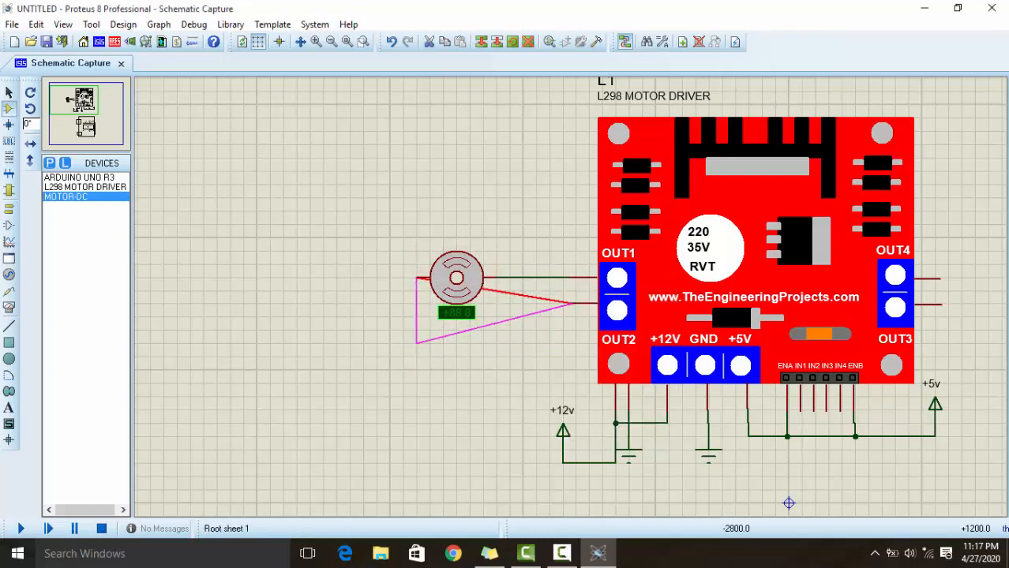
pyautogui.click(571, 303)
pyautogui.rightClick(528, 315)
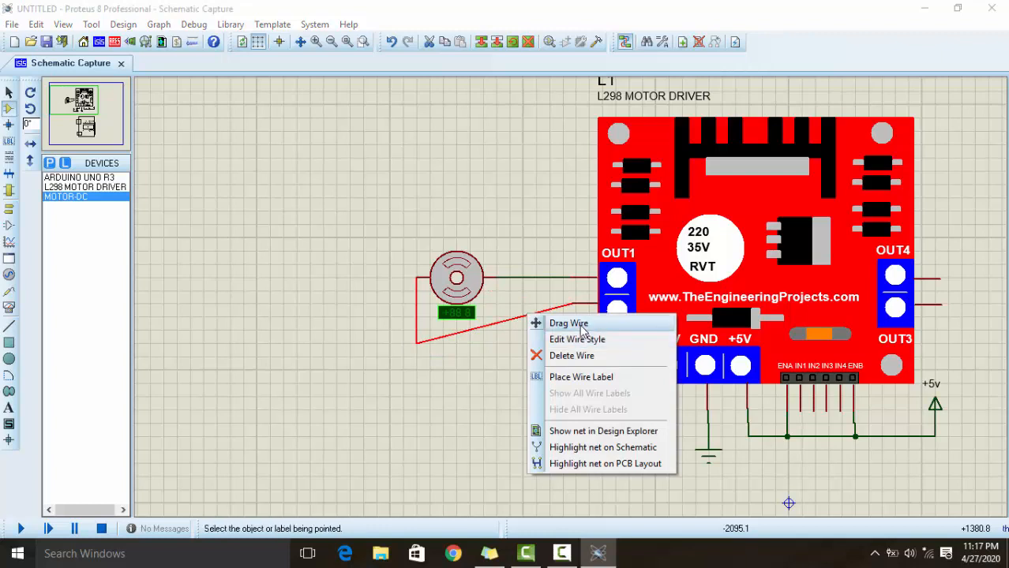
pyautogui.click(568, 323)
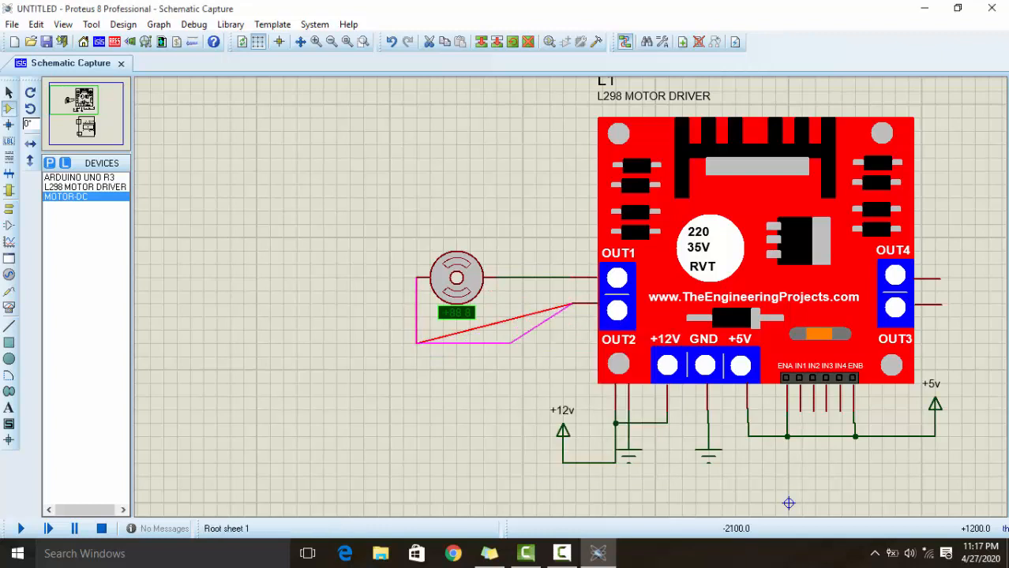
pyautogui.rightClick(538, 324)
pyautogui.click(584, 329)
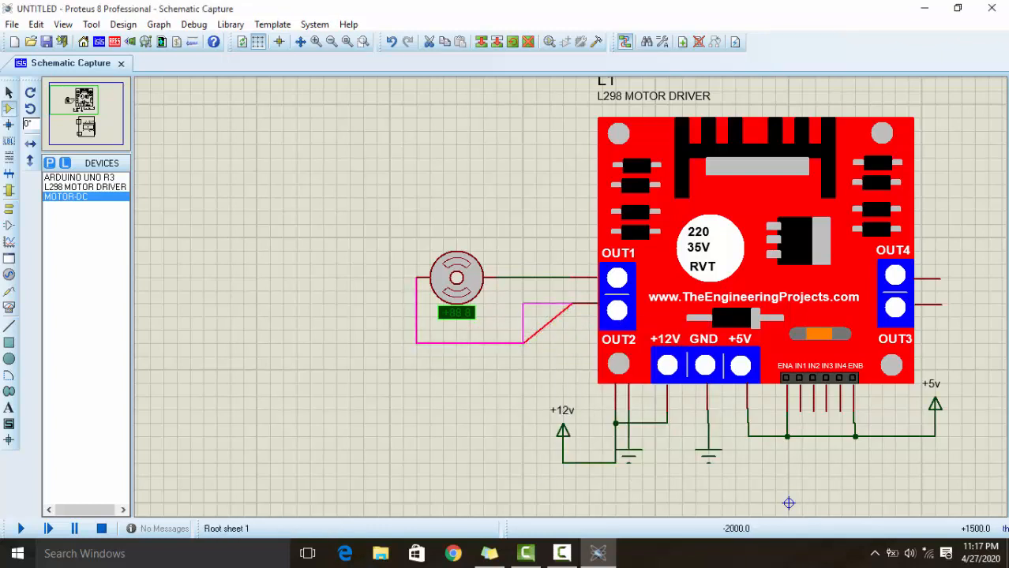
pyautogui.click(523, 316)
pyautogui.click(455, 369)
pyautogui.moveTo(569, 361); pyautogui.dragTo(391, 343)
# Step: Set the DC motor's Load/Max Torque % to 10 and its Effective Mass to 0.001
pyautogui.scroll(-1, 392, 338)
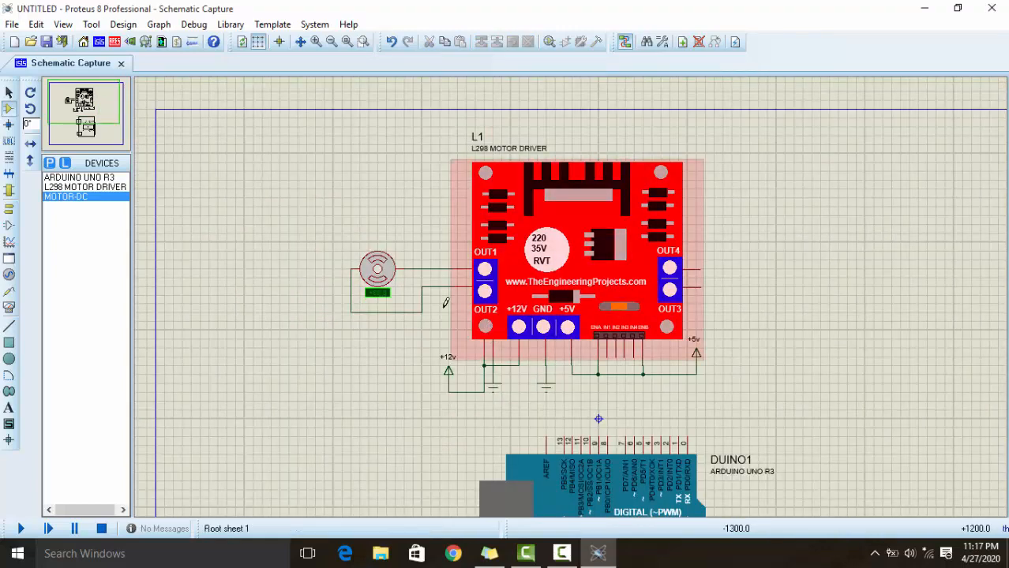
pyautogui.rightClick(383, 268)
pyautogui.click(447, 193)
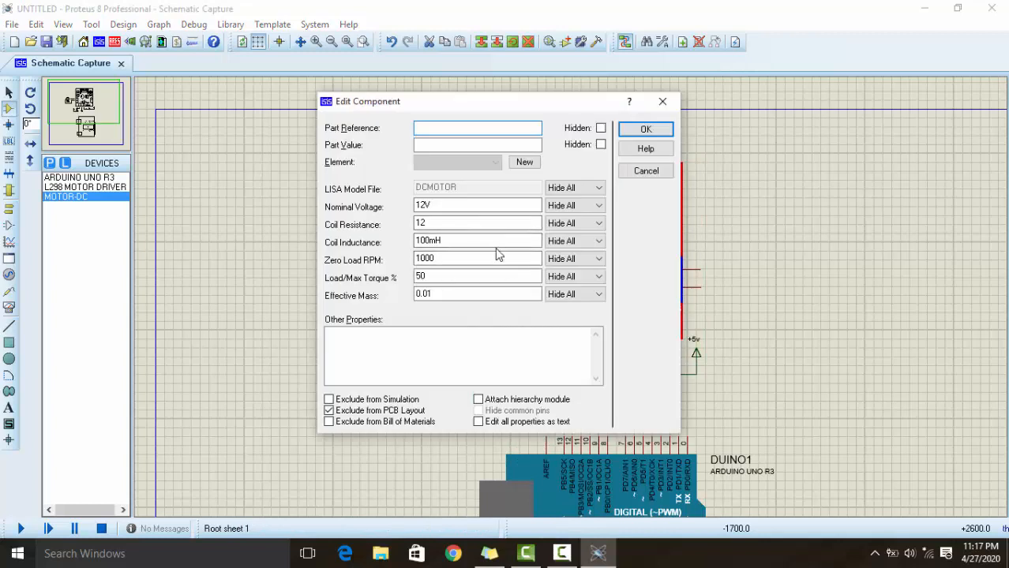
pyautogui.click(419, 276)
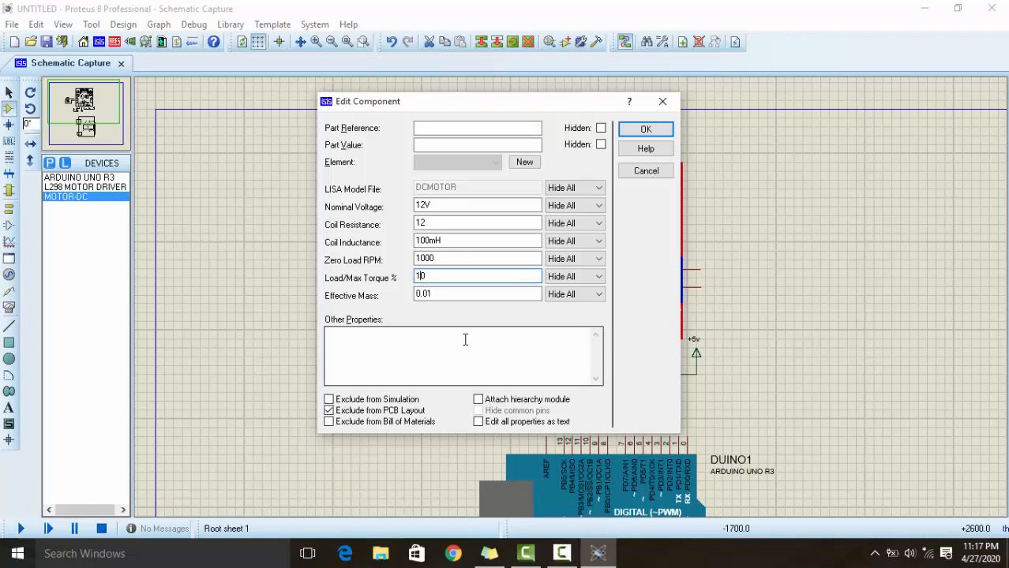
pyautogui.click(427, 296)
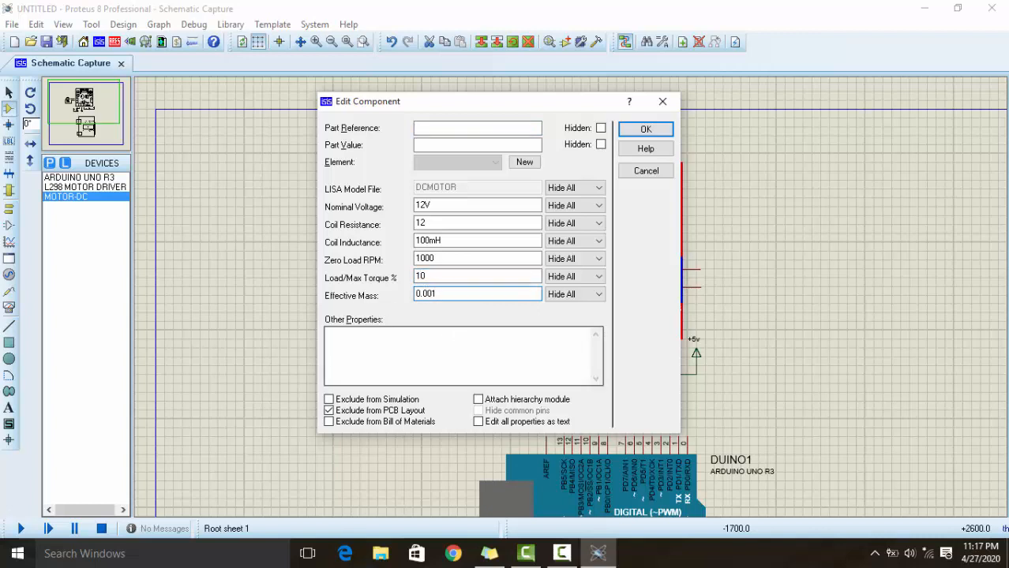
pyautogui.click(644, 129)
pyautogui.moveTo(439, 294); pyautogui.dragTo(378, 293)
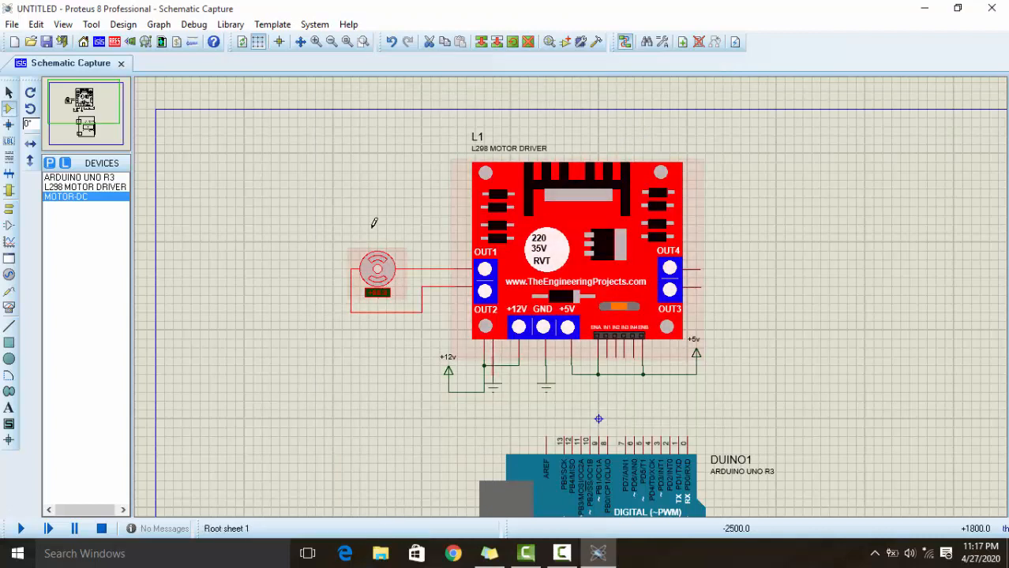
# Step: Search the device library for "pot hg" and add POT-HG to the device list
pyautogui.middleClick(746, 399)
pyautogui.click(735, 348)
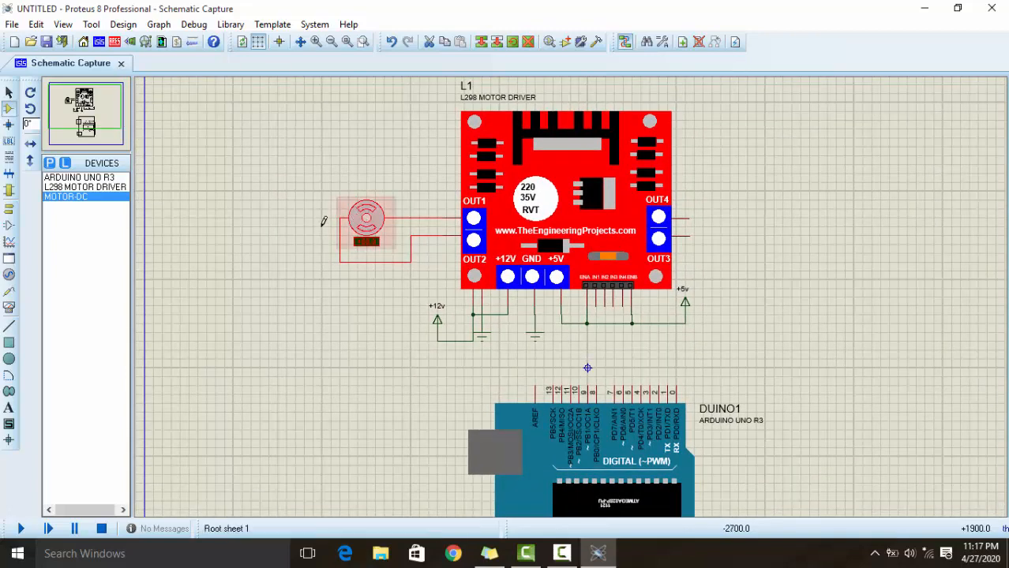
pyautogui.scroll(1, 723, 370)
pyautogui.moveTo(440, 266)
pyautogui.mouseDown()
pyautogui.moveTo(510, 279)
pyautogui.moveTo(537, 316)
pyautogui.moveTo(565, 294)
pyautogui.mouseUp()
pyautogui.moveTo(299, 333)
pyautogui.mouseDown()
pyautogui.moveTo(378, 205)
pyautogui.moveTo(432, 233)
pyautogui.moveTo(404, 230)
pyautogui.mouseUp()
pyautogui.scroll(-1, 433, 233)
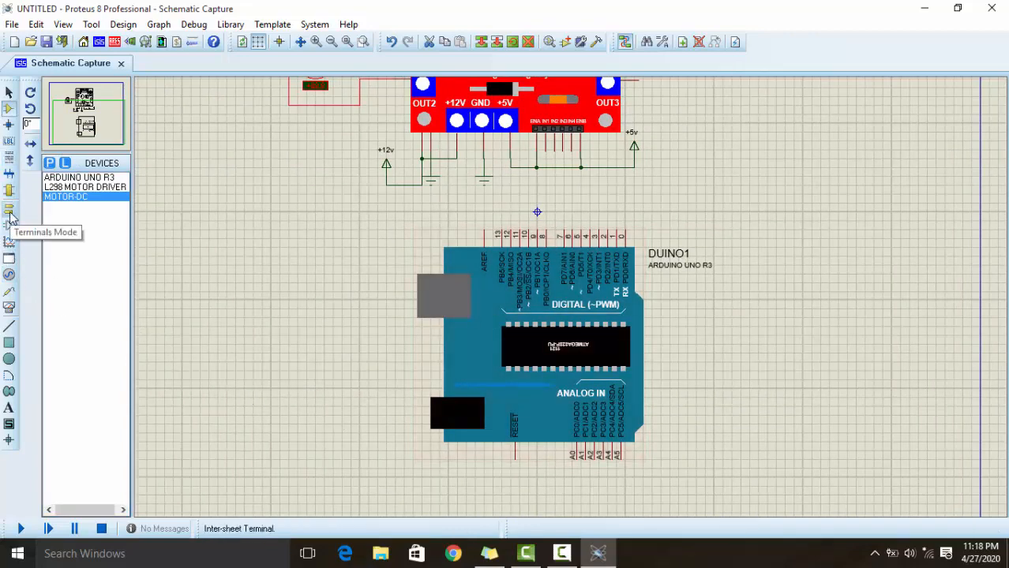
pyautogui.click(49, 163)
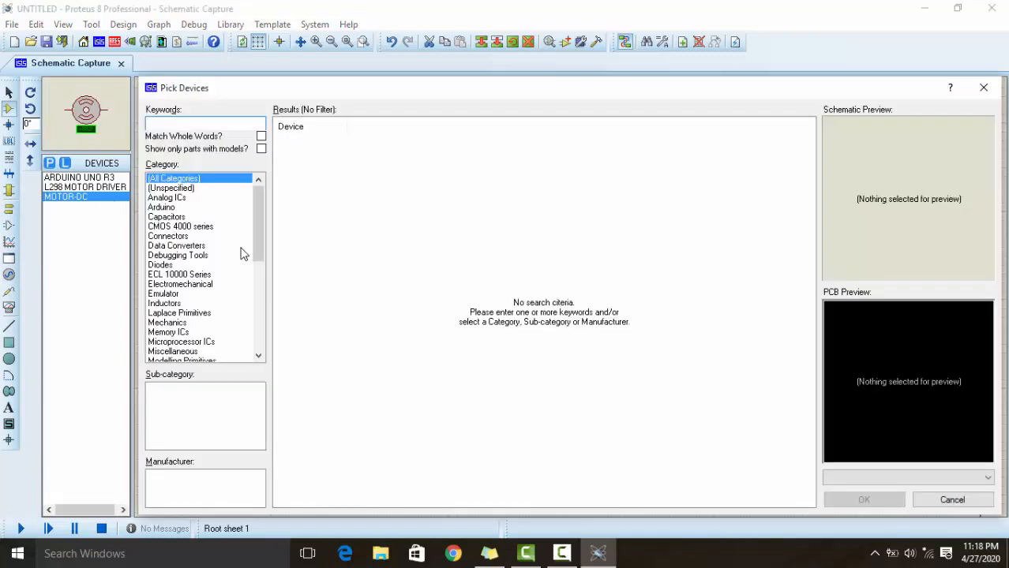
pyautogui.write('pot hg')
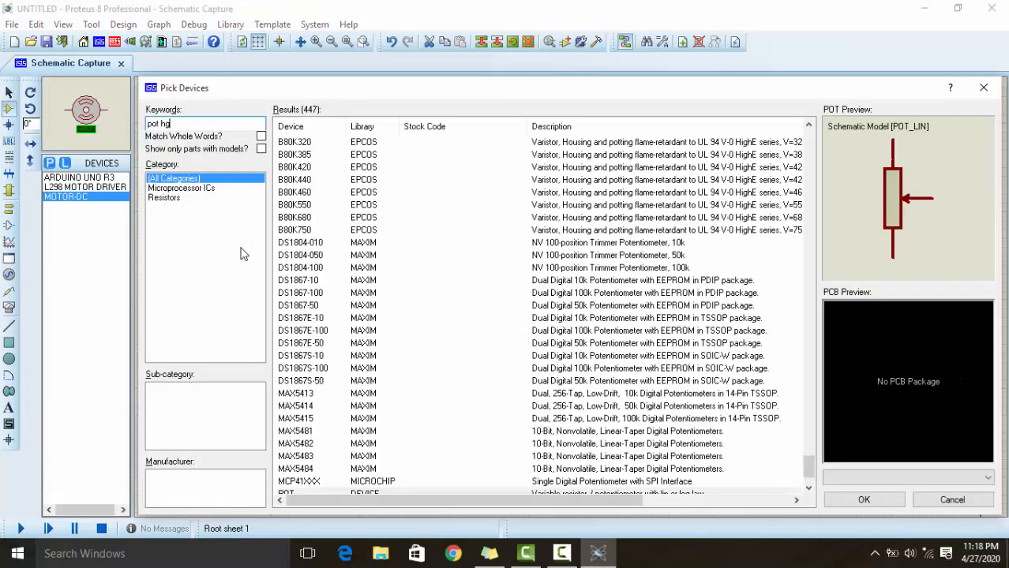
pyautogui.doubleClick(334, 147)
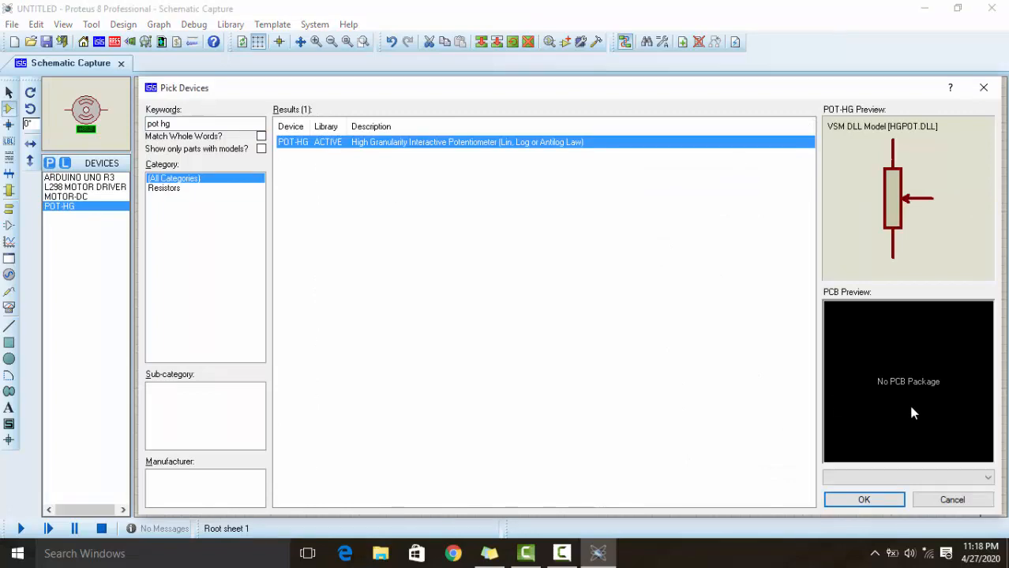
pyautogui.click(865, 499)
# Step: Place the POT-HG potentiometer below the Arduino and wire its wiper to analog pin A0
pyautogui.middleClick(465, 376)
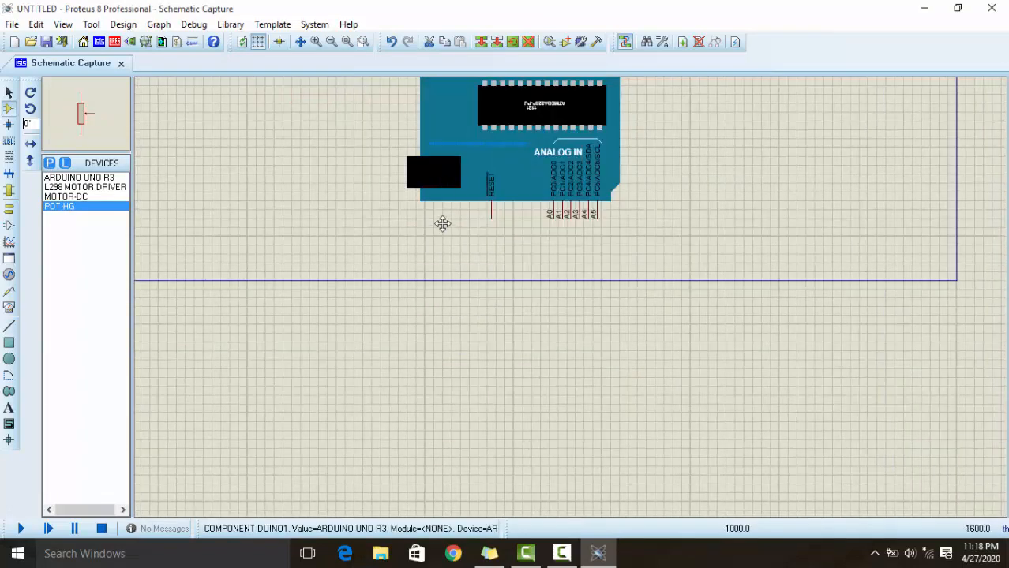
pyautogui.click(476, 287)
pyautogui.click(468, 318)
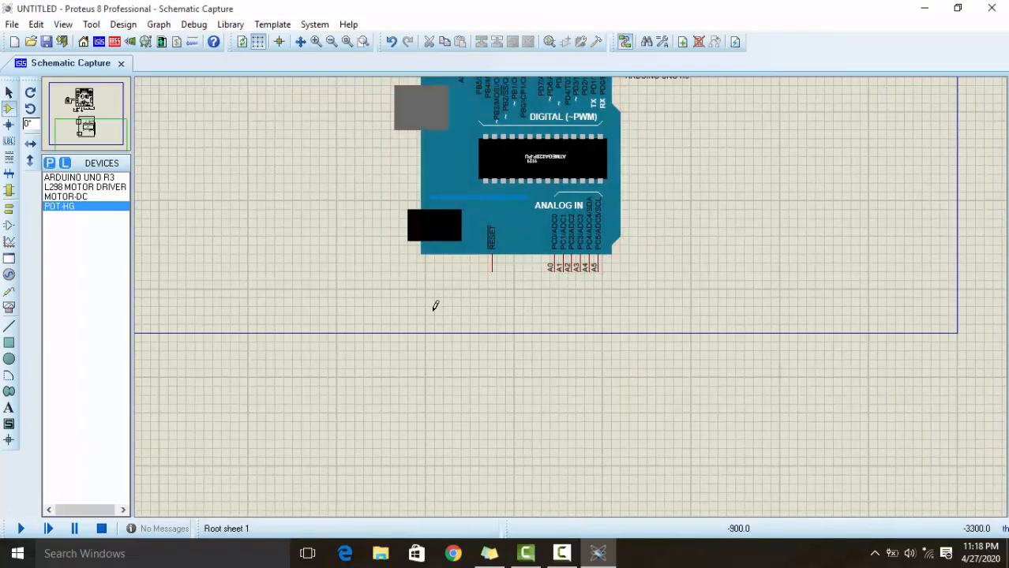
pyautogui.click(436, 306)
pyautogui.click(435, 306)
pyautogui.click(452, 307)
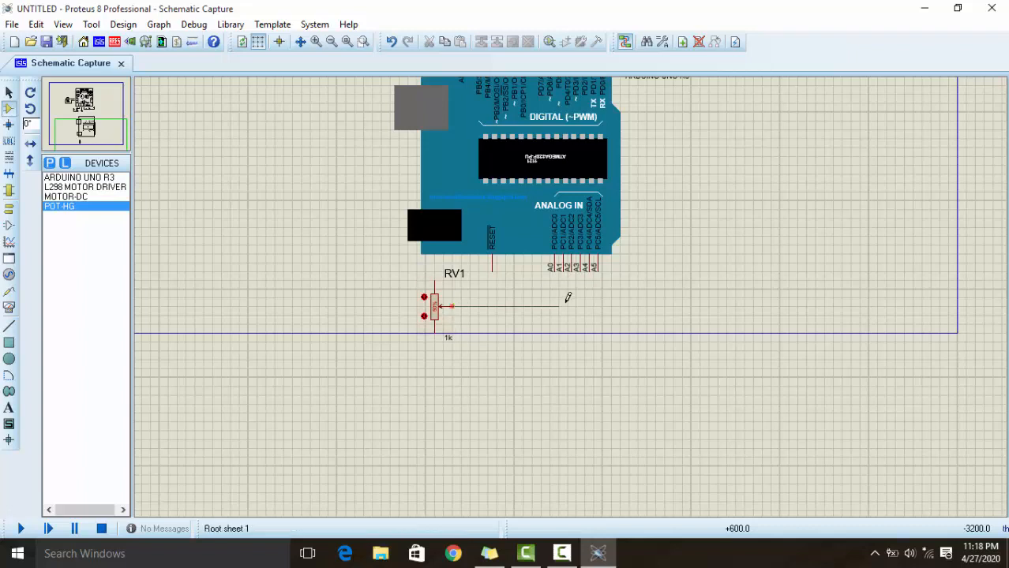
pyautogui.click(554, 271)
# Step: Set the potentiometer's resistance to 10k and move it farther from A0, beyond the Arduino's power-jack side and slightly higher
pyautogui.rightClick(456, 308)
pyautogui.hotkey('ctrl', 'e')
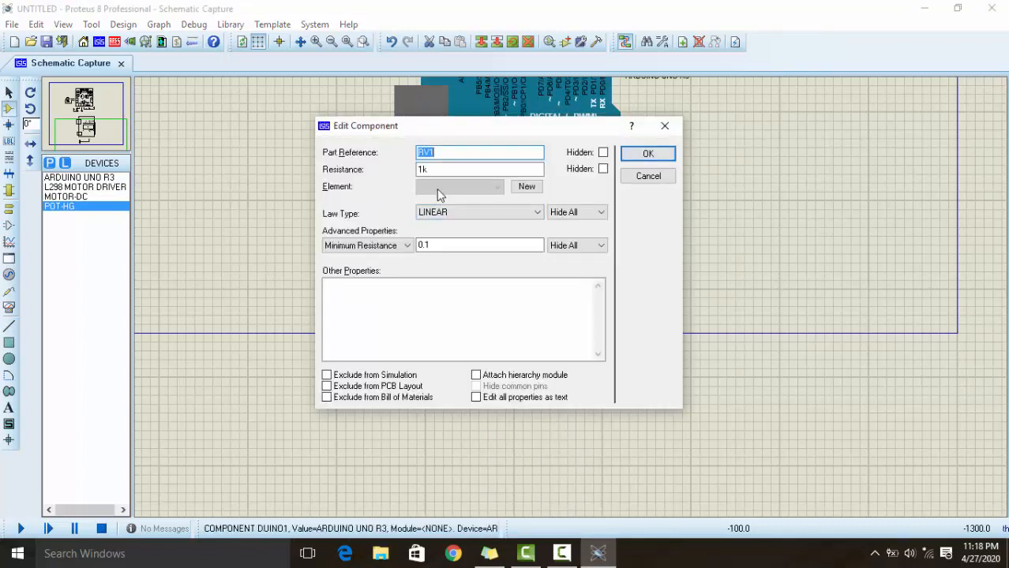
pyautogui.click(422, 170)
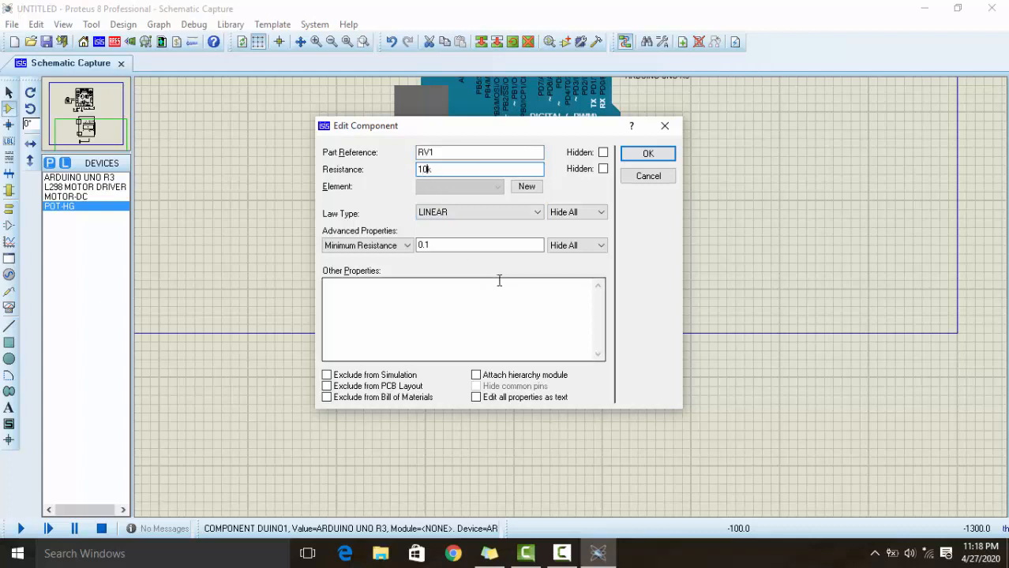
pyautogui.click(644, 156)
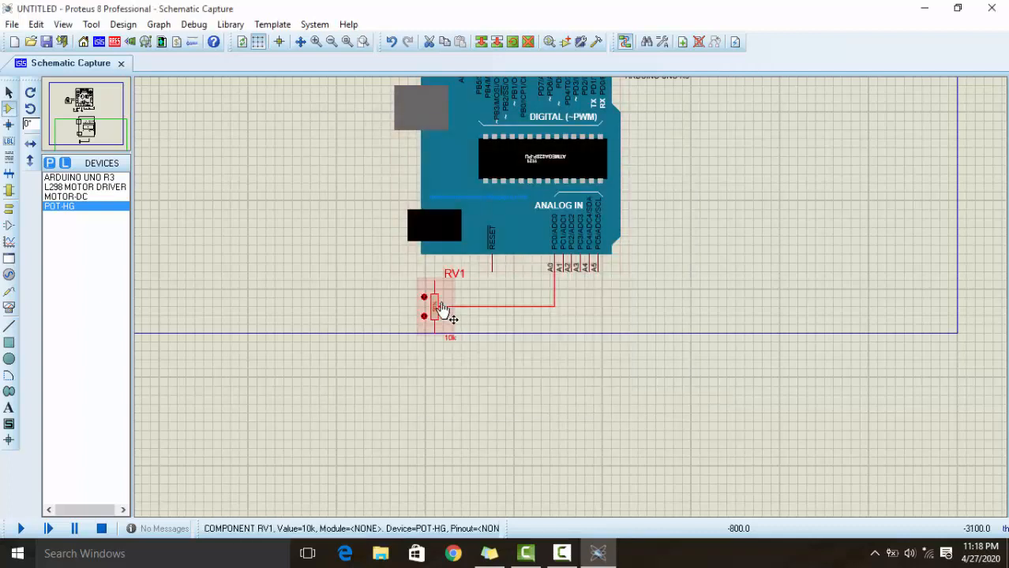
pyautogui.moveTo(442, 309); pyautogui.dragTo(398, 308)
pyautogui.moveTo(361, 297); pyautogui.dragTo(358, 290)
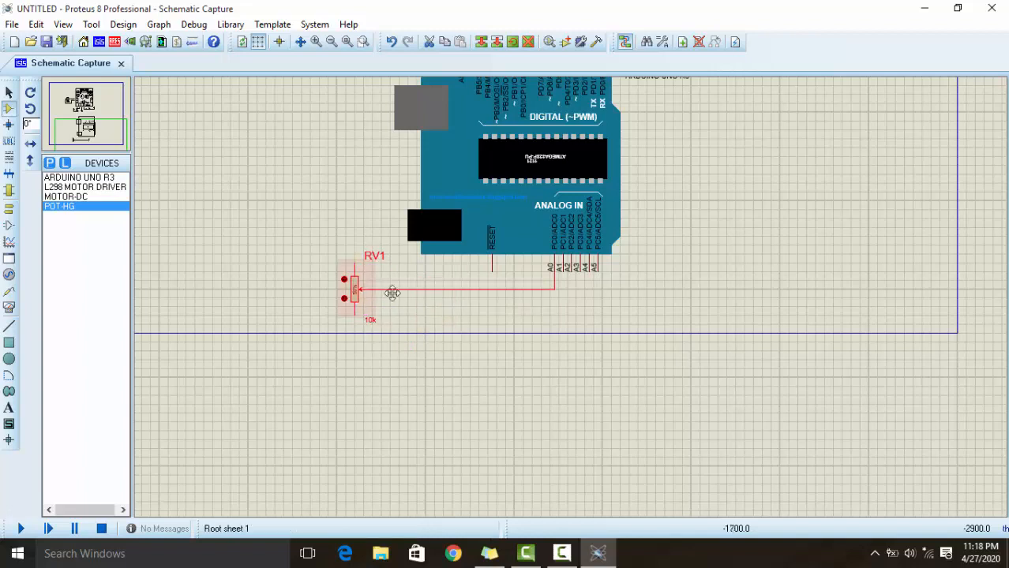
pyautogui.click(428, 315)
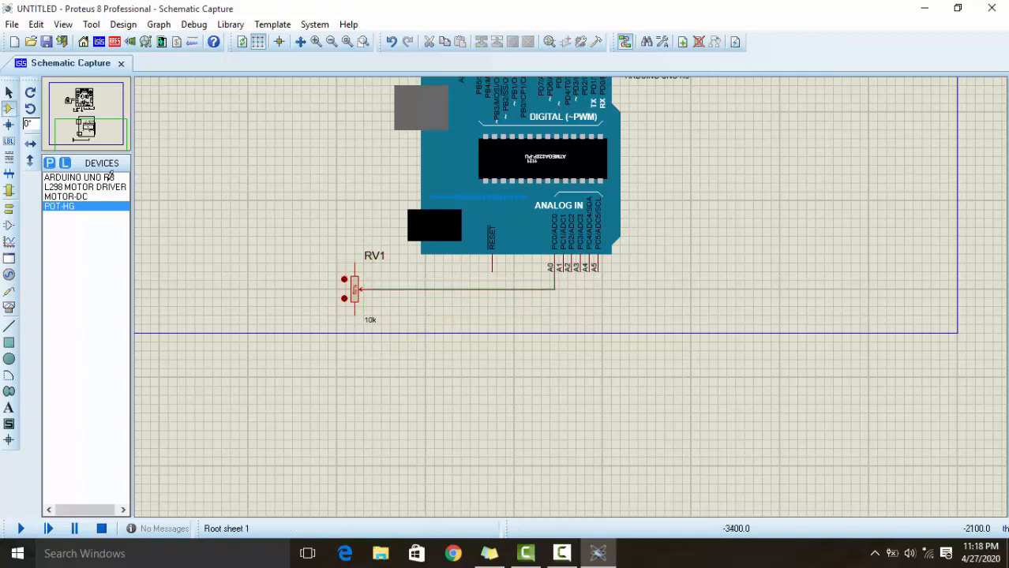
# Step: Place a POWER terminal on the potentiometer's upper pin and label it +5v
pyautogui.click(8, 207)
pyautogui.click(75, 217)
pyautogui.click(352, 223)
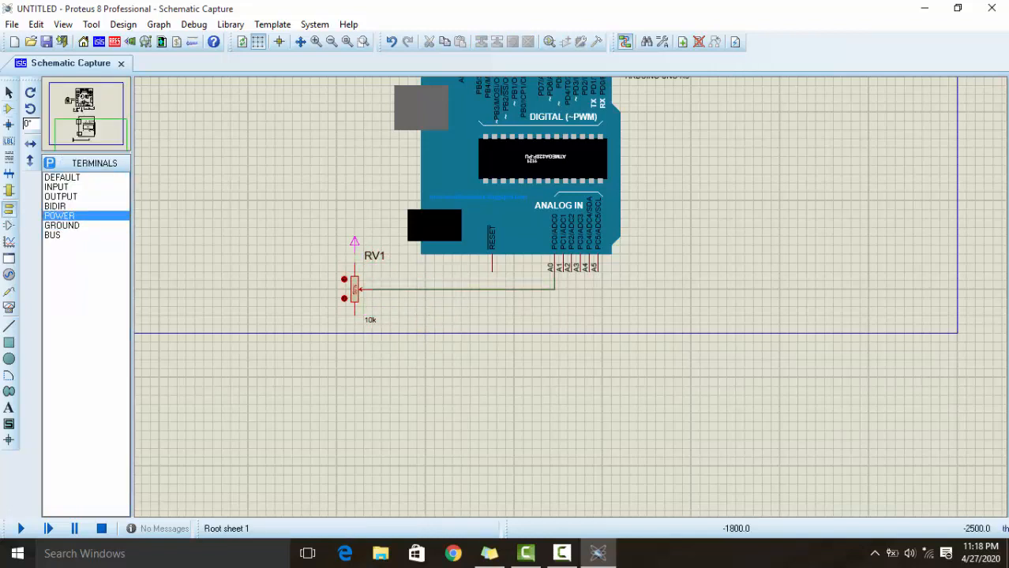
pyautogui.rightClick(357, 245)
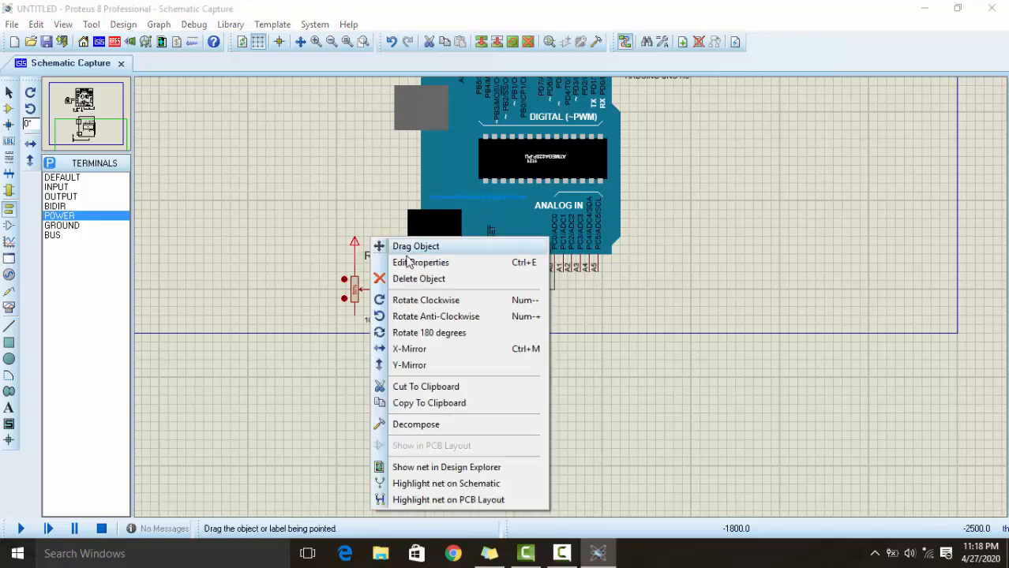
pyautogui.click(417, 261)
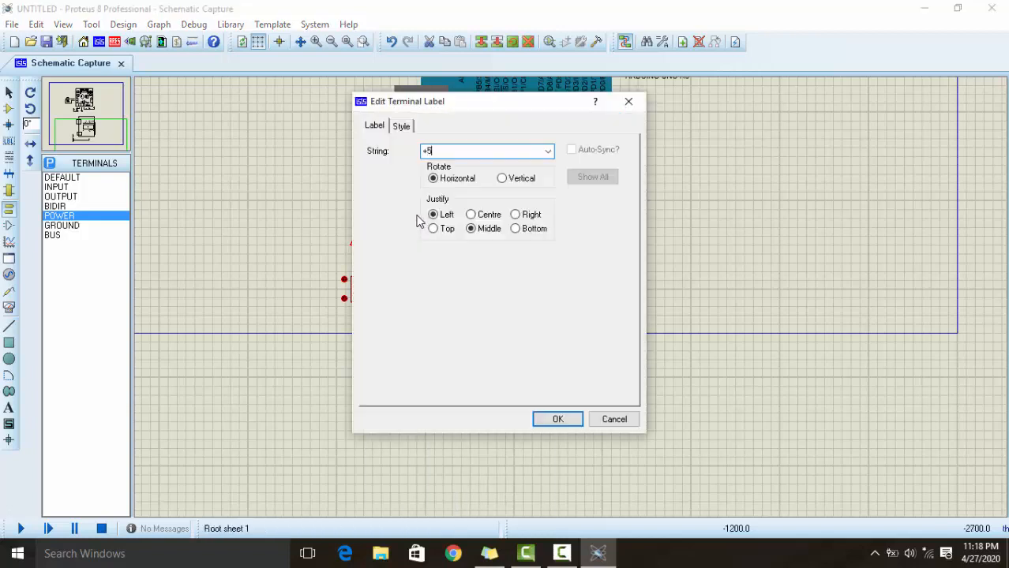
pyautogui.click(554, 418)
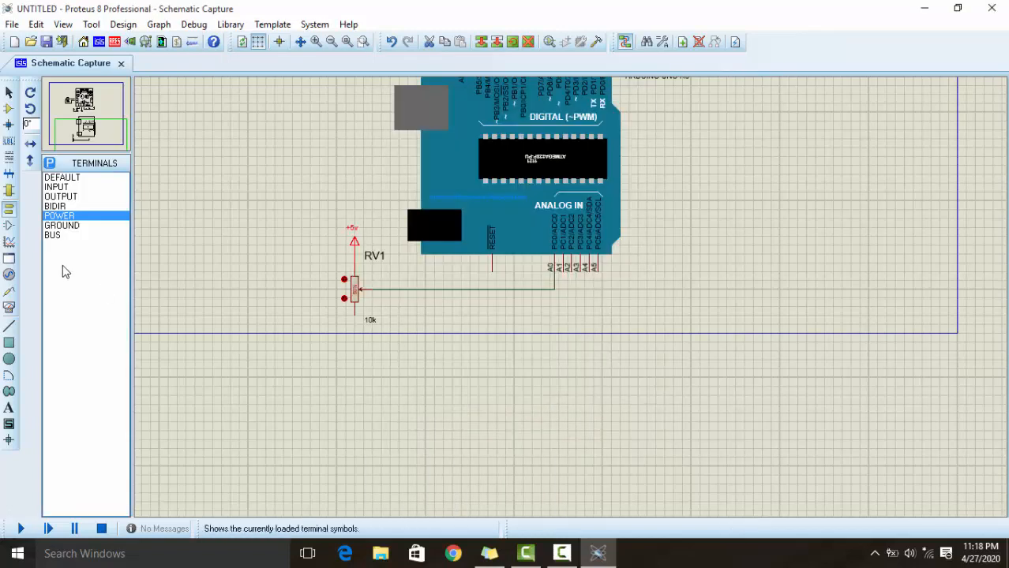
# Step: Place a GROUND terminal on the potentiometer's lower pin
pyautogui.click(62, 227)
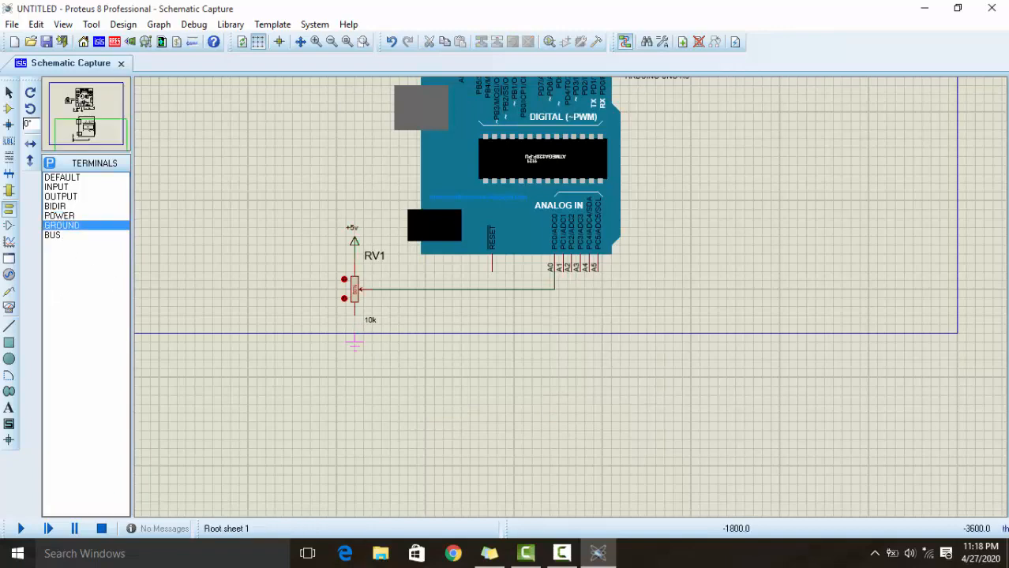
pyautogui.click(355, 334)
pyautogui.scroll(1, 574, 290)
pyautogui.scroll(1, 583, 400)
pyautogui.scroll(-1, 578, 432)
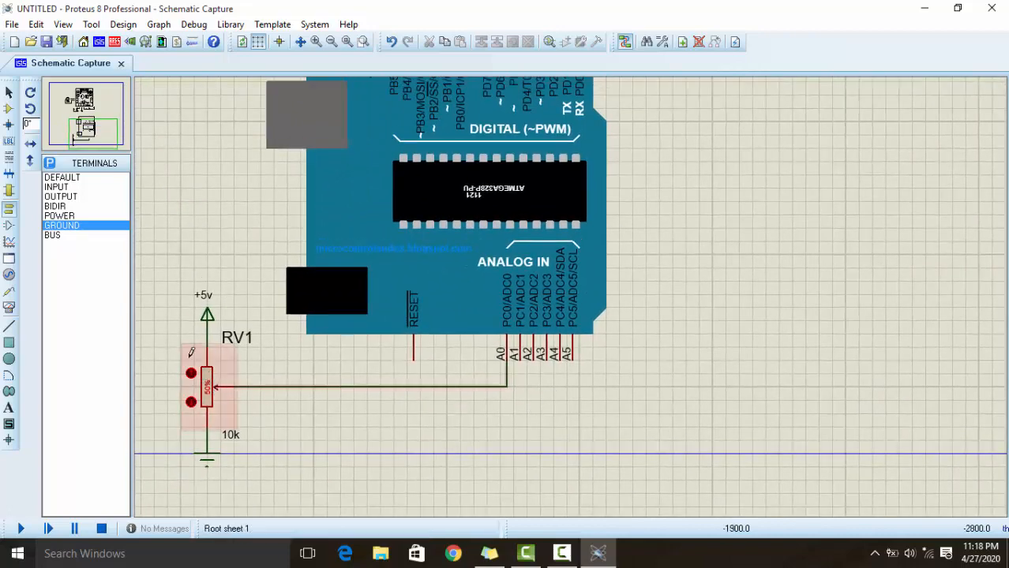
# Step: Wire Arduino digital pin 9 to the motor driver's IN1 pin with a right-angled bend
pyautogui.scroll(-1, 572, 293)
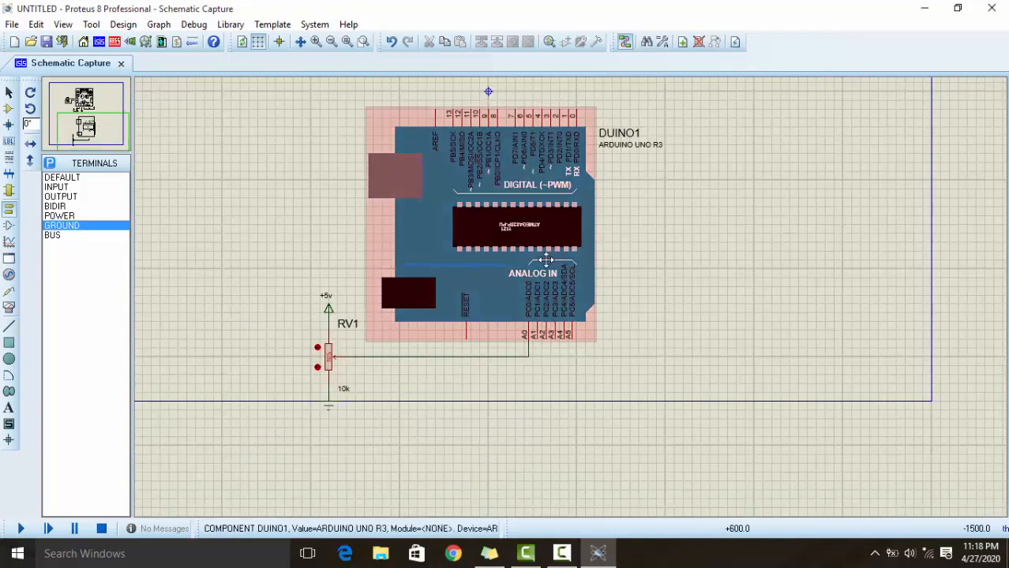
pyautogui.middleClick(544, 221)
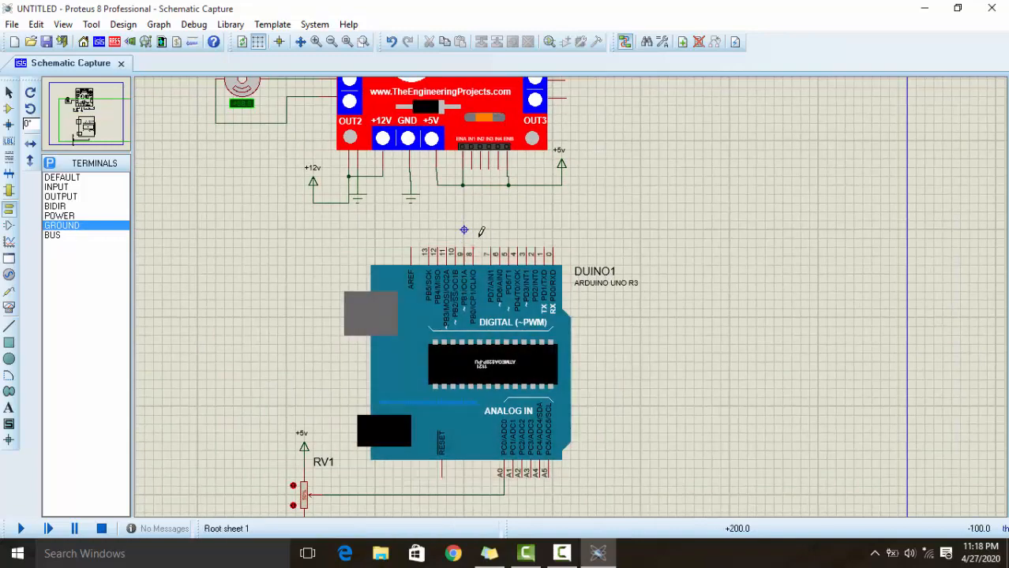
pyautogui.scroll(1, 574, 299)
pyautogui.scroll(1, 574, 326)
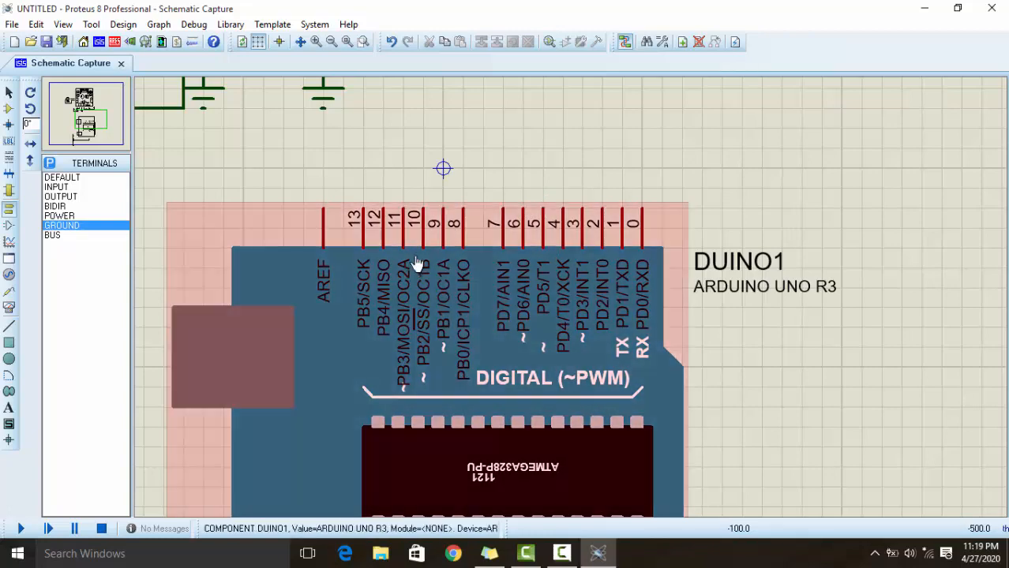
pyautogui.scroll(-2, 548, 207)
pyautogui.scroll(2, 532, 203)
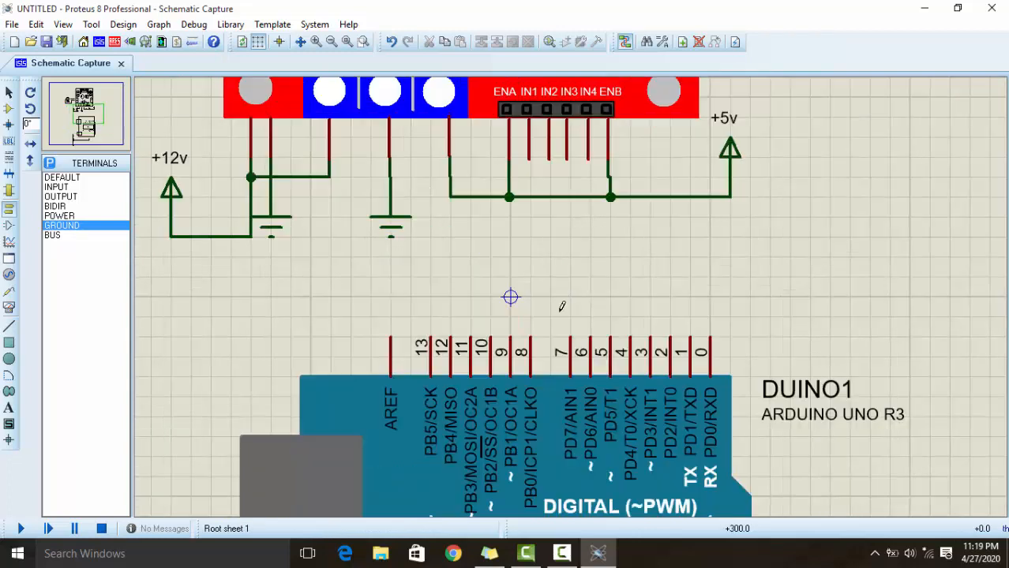
pyautogui.click(511, 338)
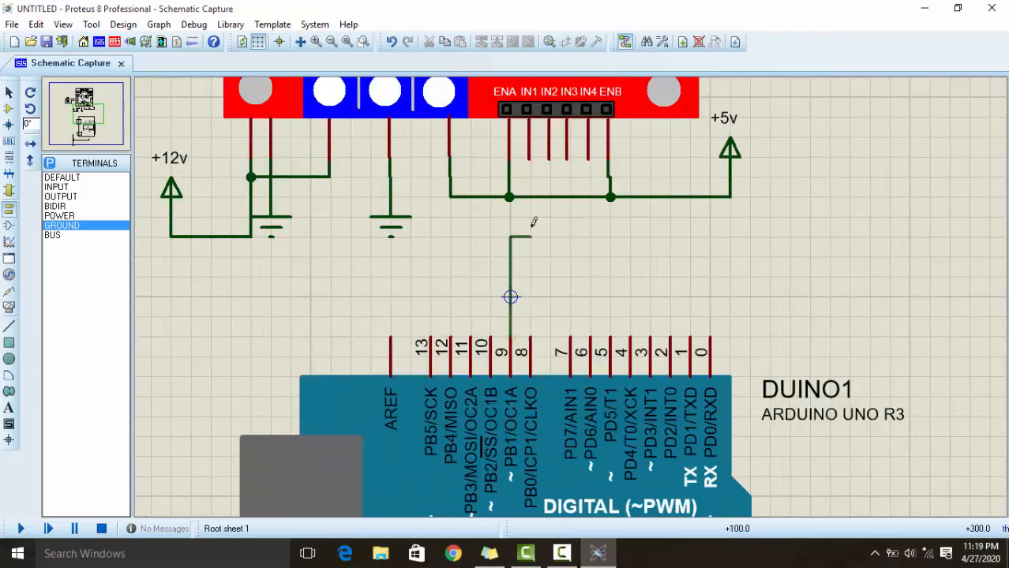
pyautogui.click(529, 177)
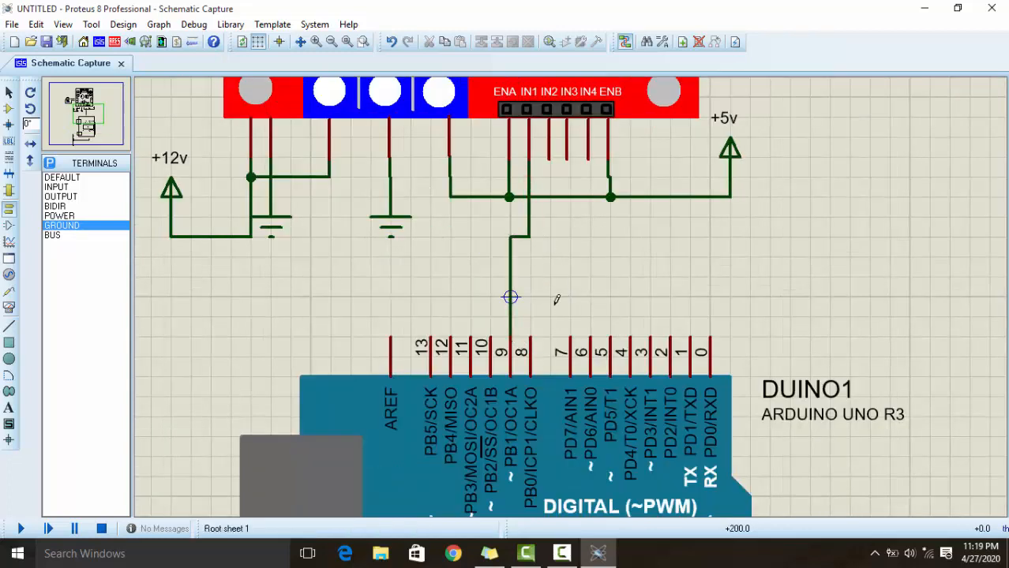
# Step: Wire Arduino digital pin 8 to the motor driver's IN2 pin with a right-angled bend beside the existing IN1 wire
pyautogui.click(533, 259)
pyautogui.click(510, 271)
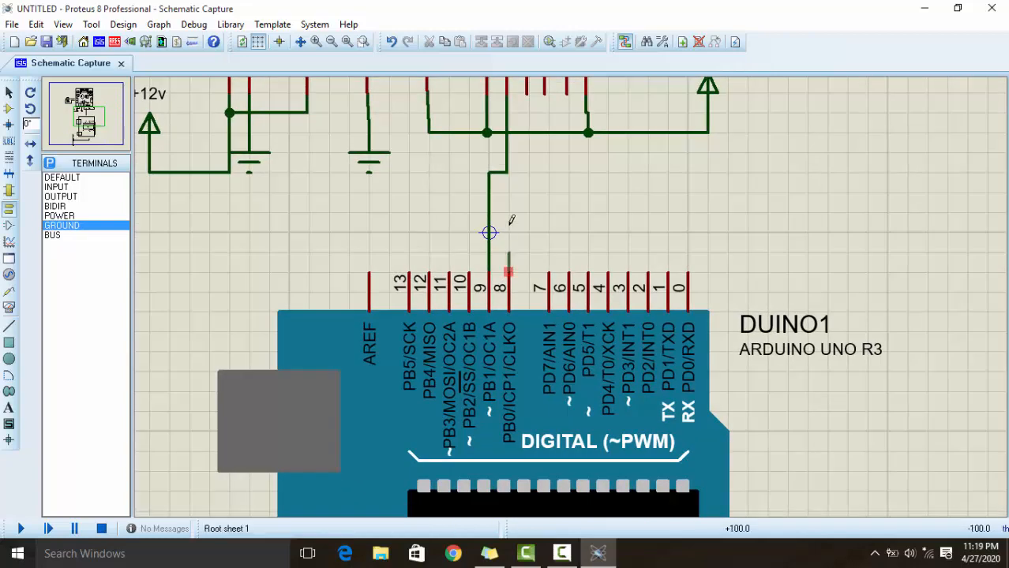
pyautogui.click(527, 93)
pyautogui.scroll(-4, 531, 309)
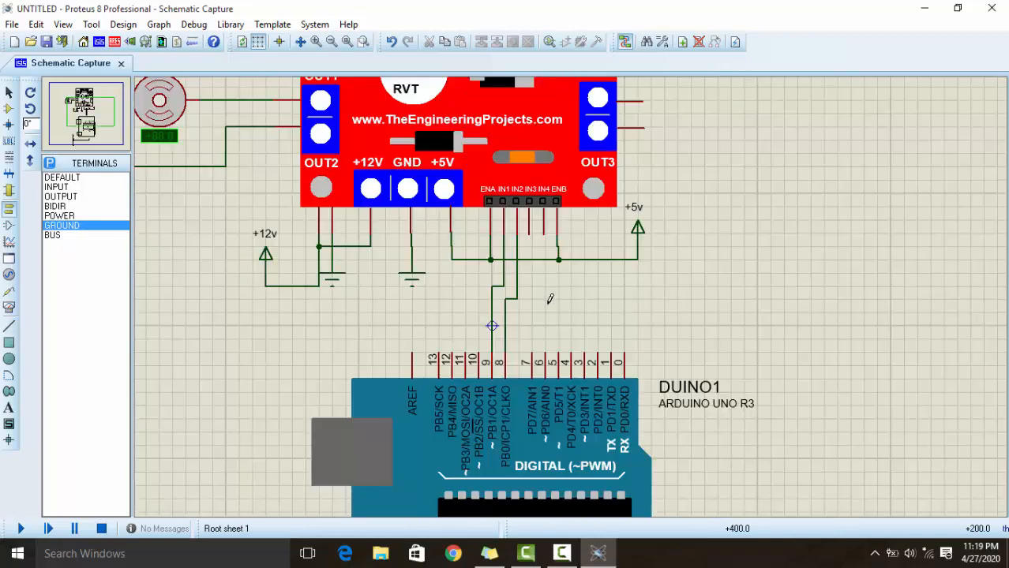
pyautogui.middleClick(553, 300)
pyautogui.click(551, 270)
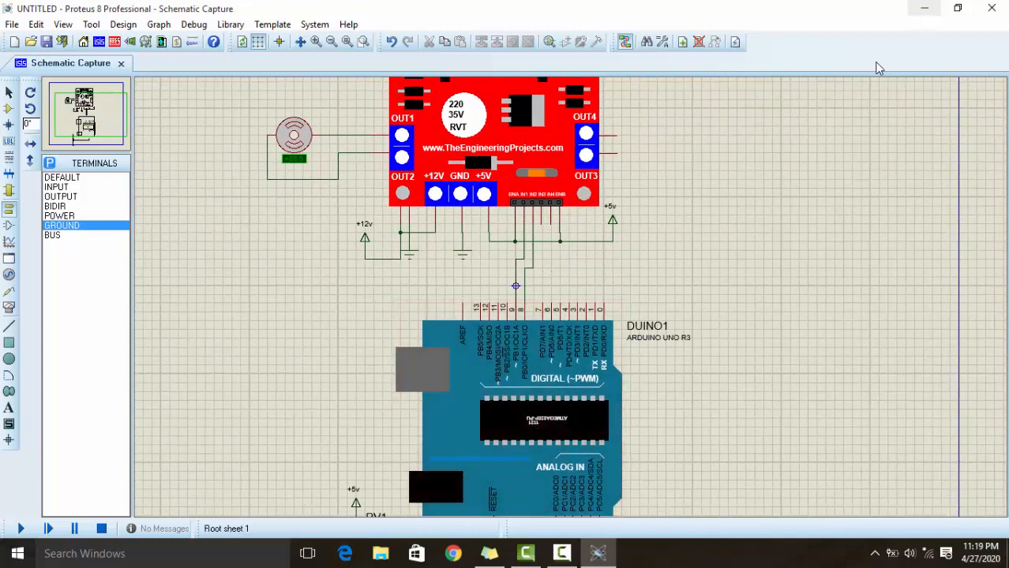
# Step: Switch to the Arduino IDE and open the built-in 03.Analog example AnalogInOutSerial
pyautogui.click(923, 9)
pyautogui.doubleClick(194, 28)
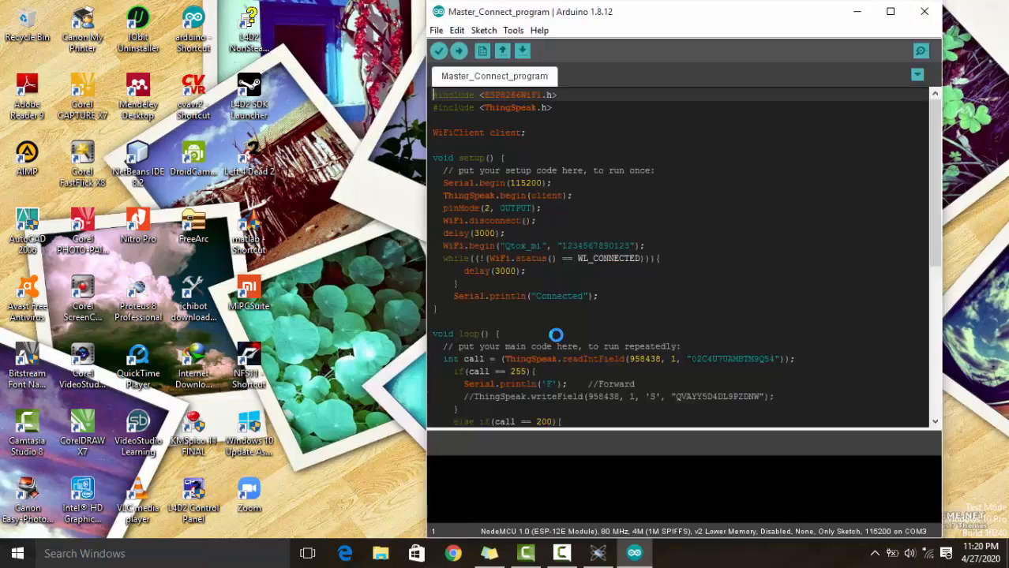
pyautogui.click(436, 30)
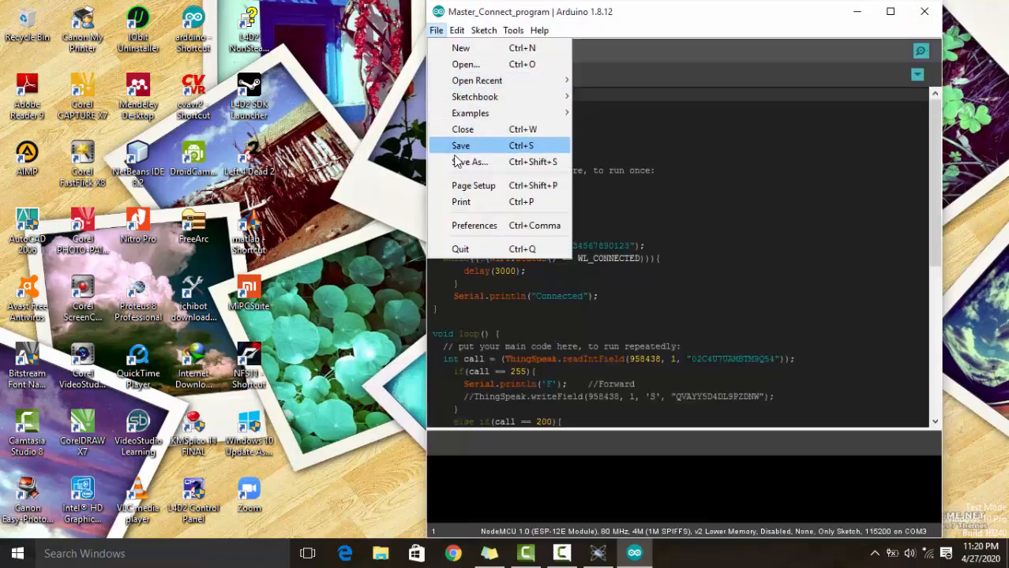
pyautogui.moveTo(477, 114)
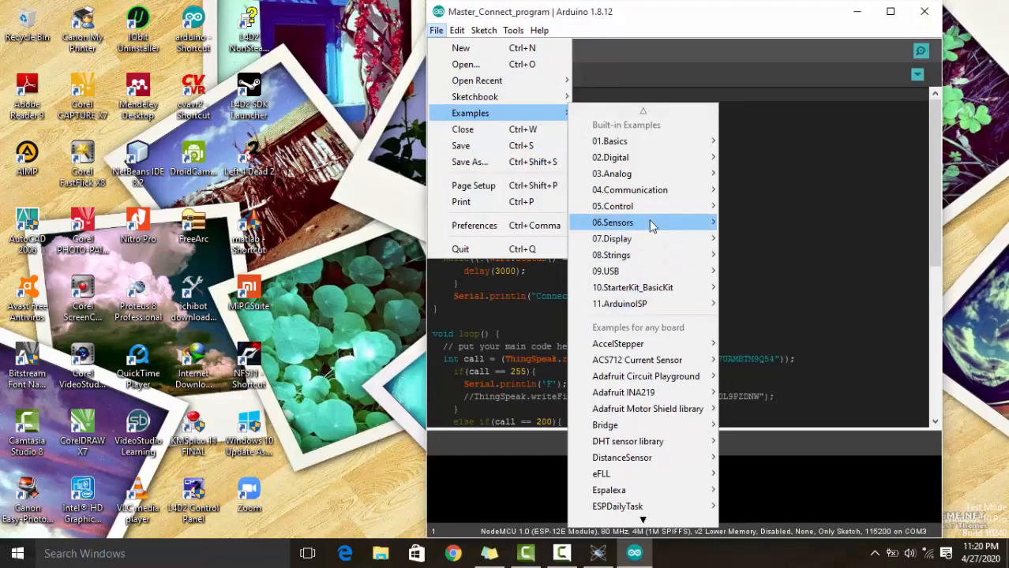
pyautogui.moveTo(656, 202)
pyautogui.moveTo(636, 173)
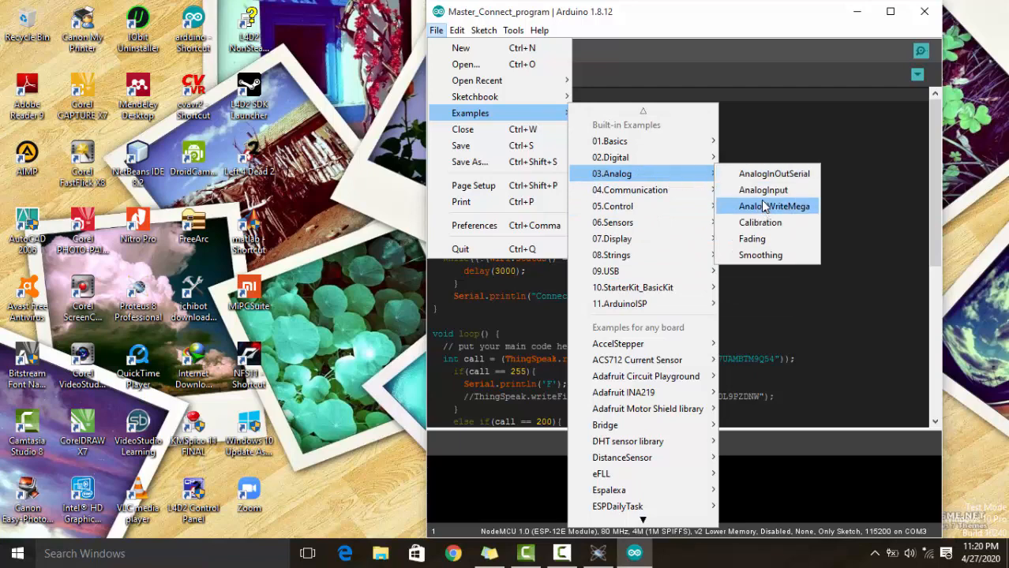
pyautogui.click(767, 175)
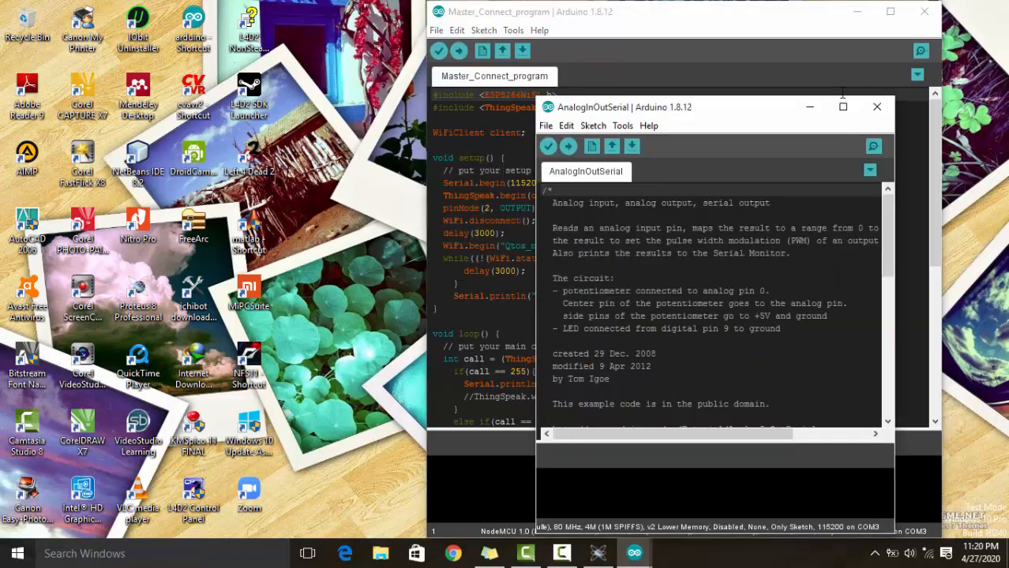
# Step: Close the Master_Connect_program sketch and reposition and enlarge the AnalogInOutSerial window to show more code
pyautogui.click(925, 11)
pyautogui.moveTo(671, 107); pyautogui.dragTo(462, 43)
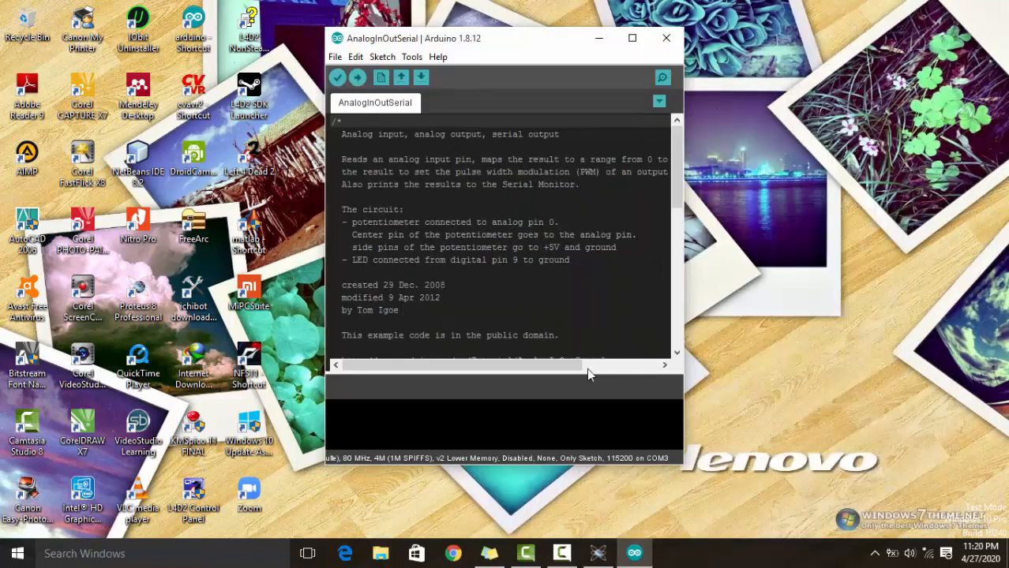
pyautogui.moveTo(684, 472); pyautogui.dragTo(756, 523)
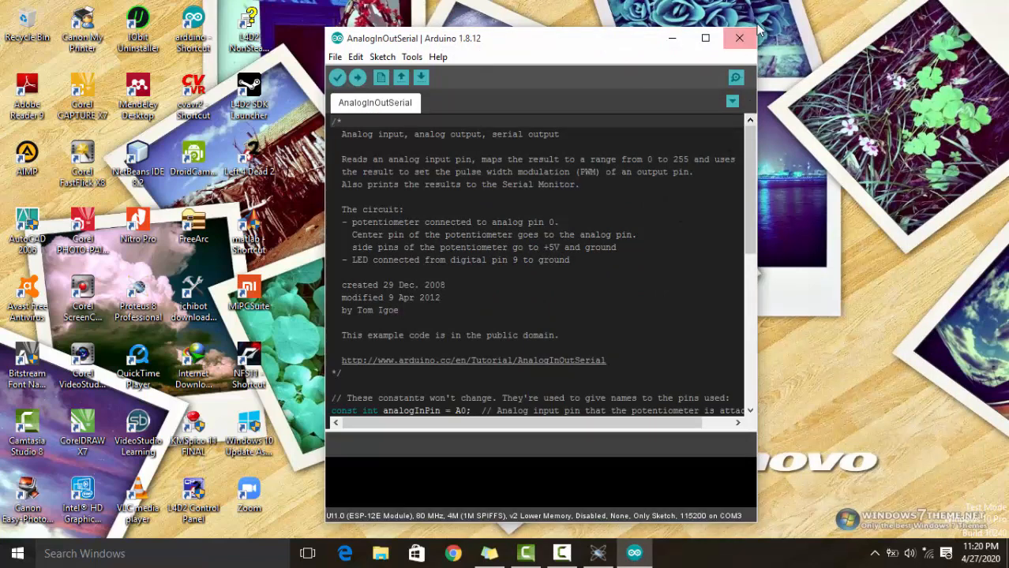
pyautogui.moveTo(756, 27); pyautogui.dragTo(783, 8)
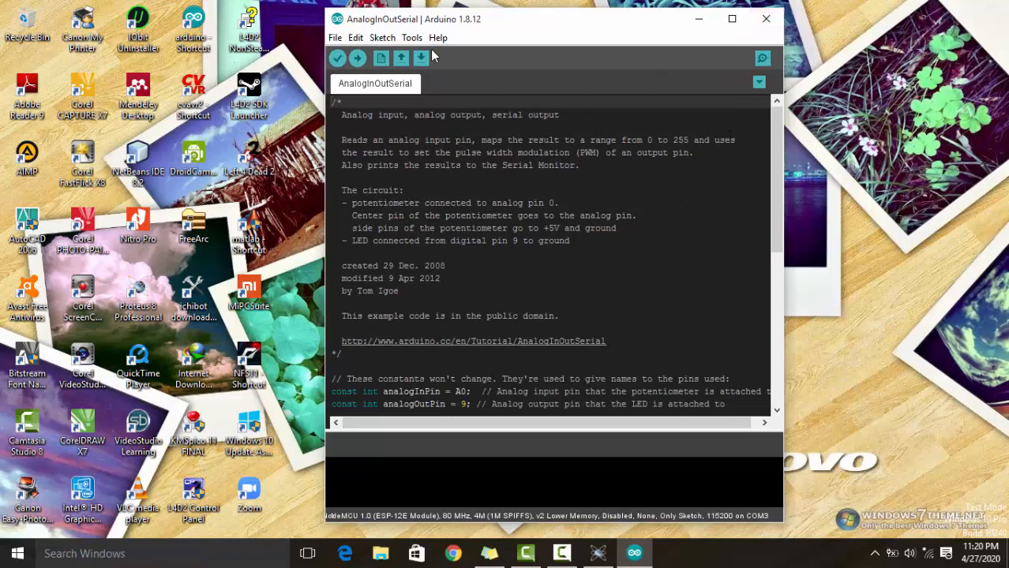
# Step: Set the target board for the sketch to Arduino/Genuino Uno
pyautogui.click(412, 38)
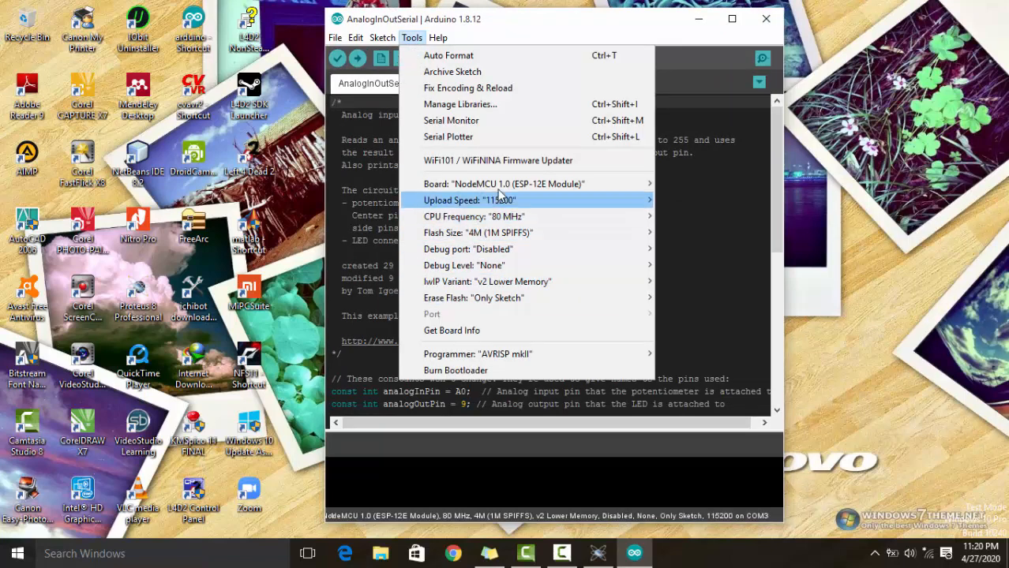
pyautogui.moveTo(502, 190)
pyautogui.click(712, 206)
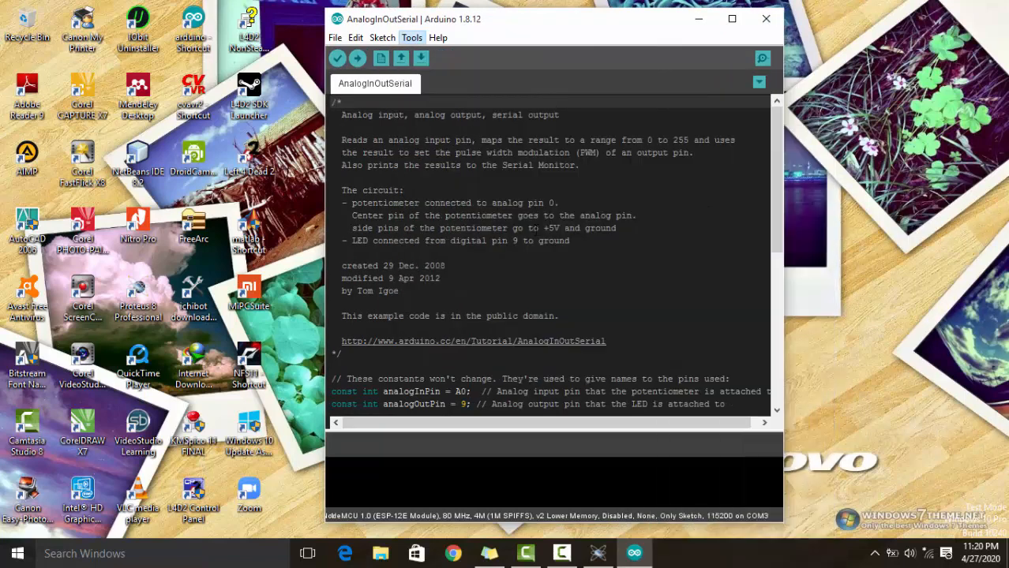
# Step: Examine the serial initialisation line in the sketch's setup() function for its baud rate
pyautogui.scroll(-3, 533, 266)
pyautogui.scroll(-4, 533, 266)
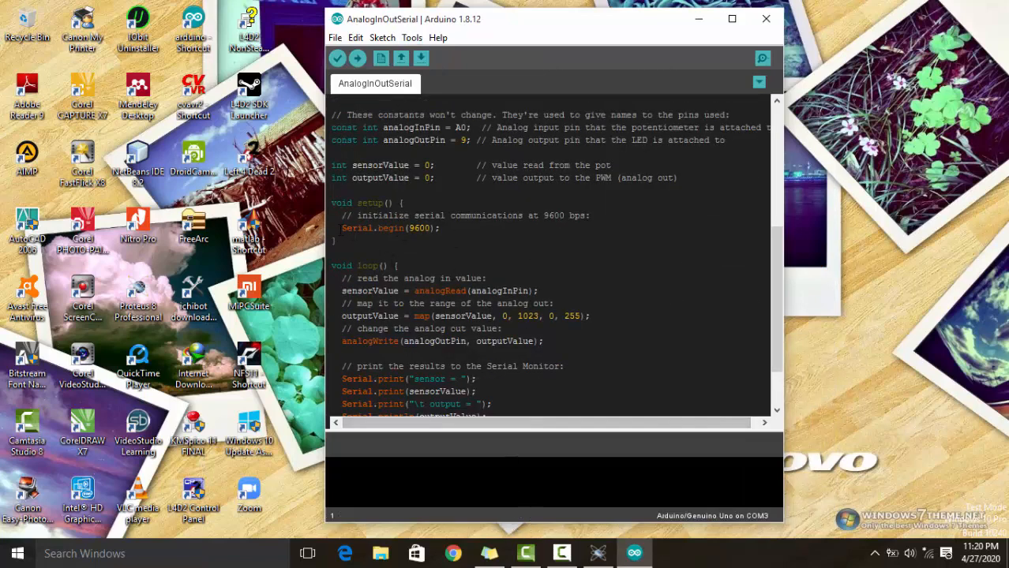
pyautogui.moveTo(338, 228); pyautogui.dragTo(440, 228)
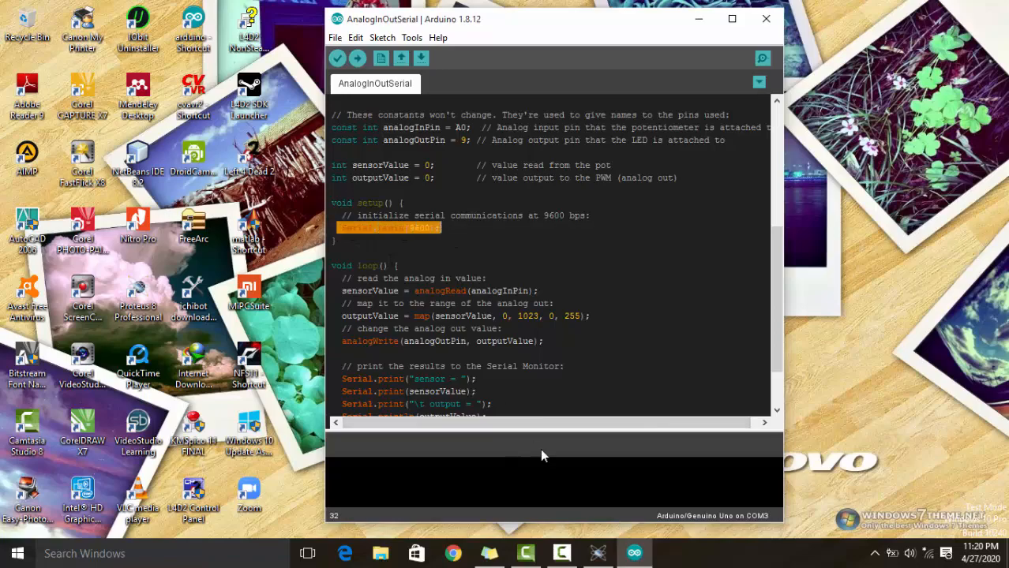
# Step: Switch to Proteus and place a VIRTUAL TERMINAL instrument in the empty area beside the motor driver, opposite the DC motor
pyautogui.click(597, 553)
pyautogui.middleClick(682, 307)
pyautogui.click(558, 311)
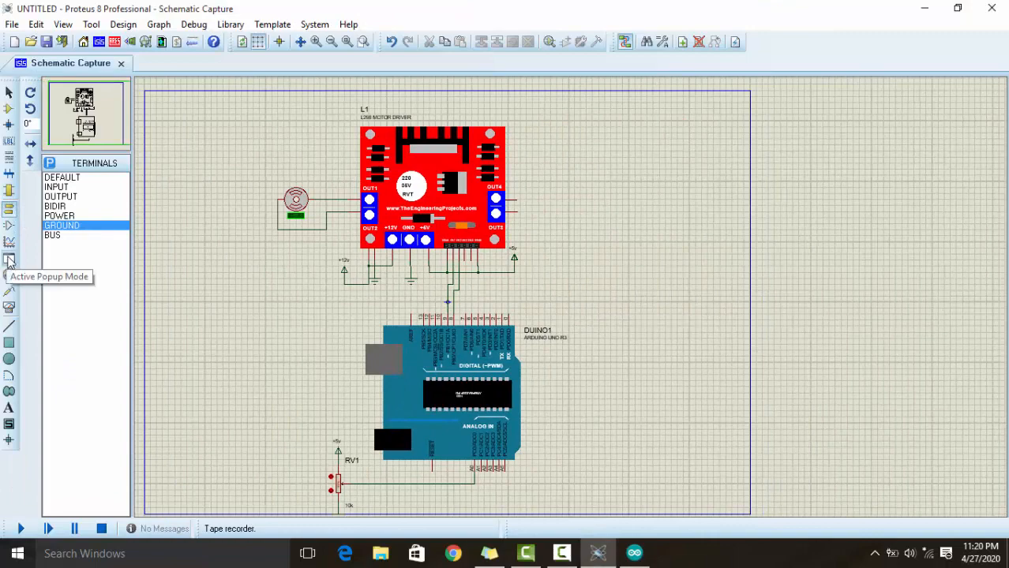
pyautogui.click(9, 306)
pyautogui.click(83, 206)
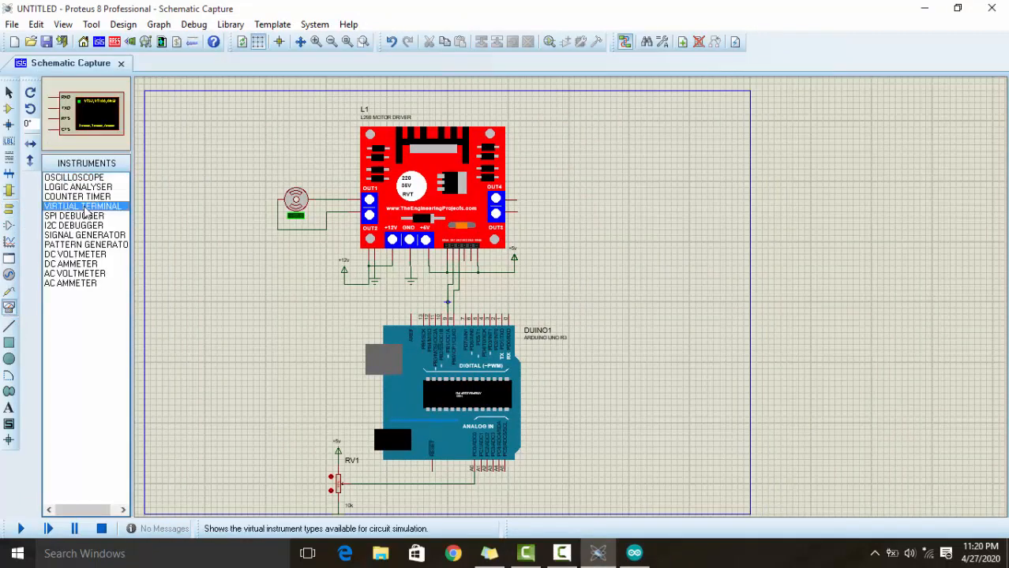
pyautogui.click(569, 253)
pyautogui.click(635, 249)
# Step: Wire the virtual terminal's TXD pin to Arduino pin 0 (RXD) and its RXD pin to Arduino pin 1 (TXD)
pyautogui.scroll(2, 572, 289)
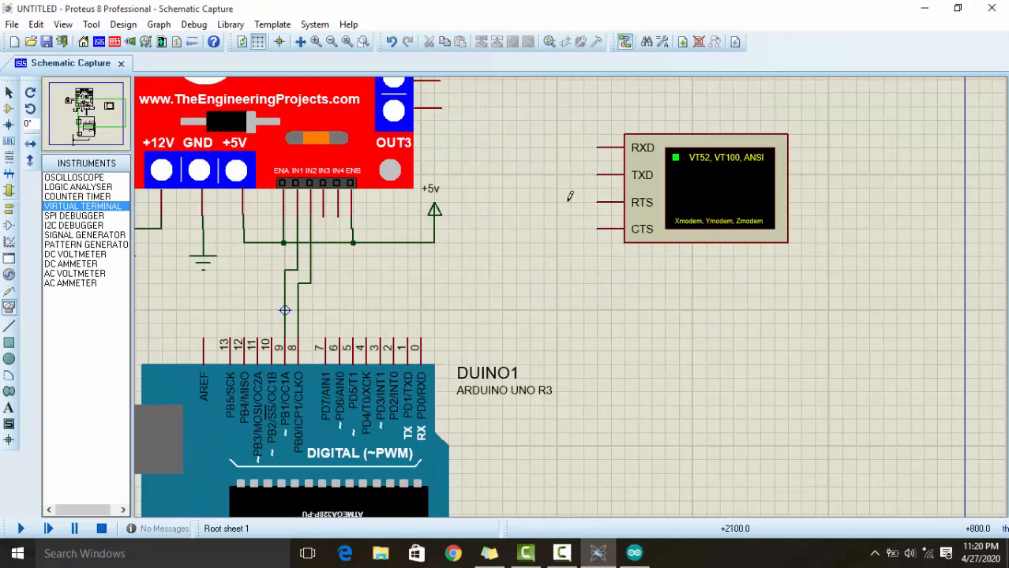
pyautogui.click(598, 175)
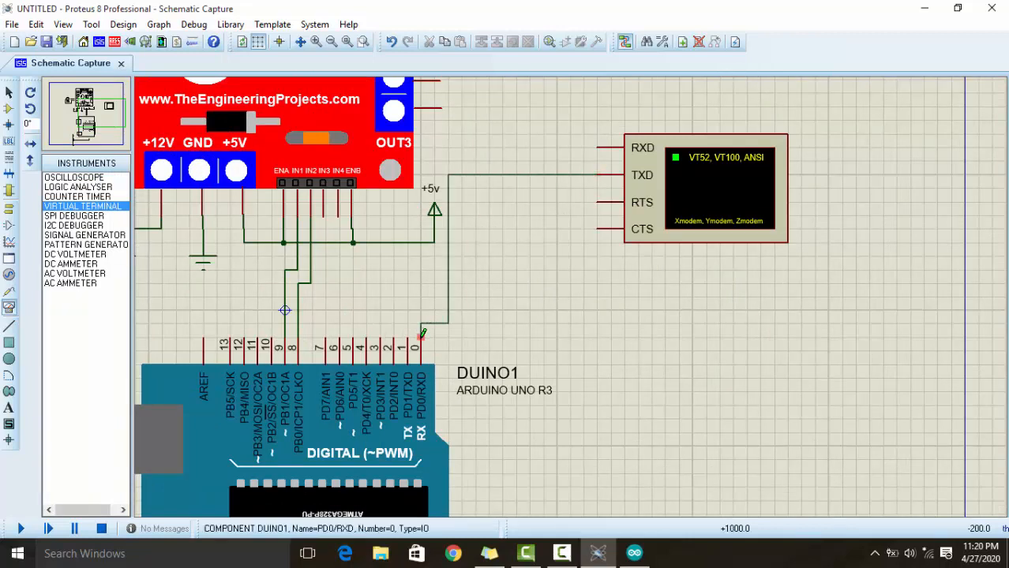
pyautogui.click(421, 336)
pyautogui.click(598, 147)
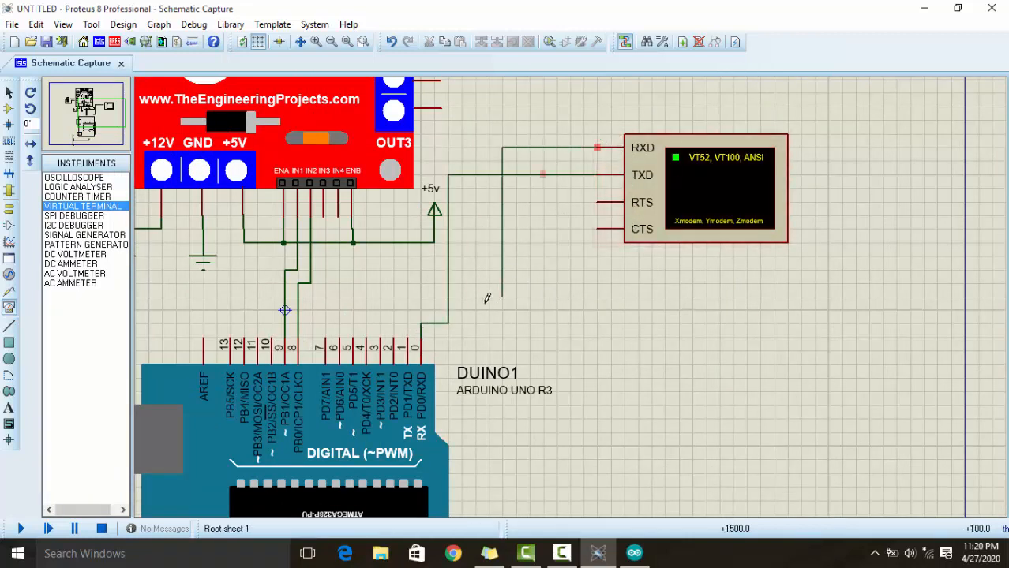
pyautogui.click(408, 336)
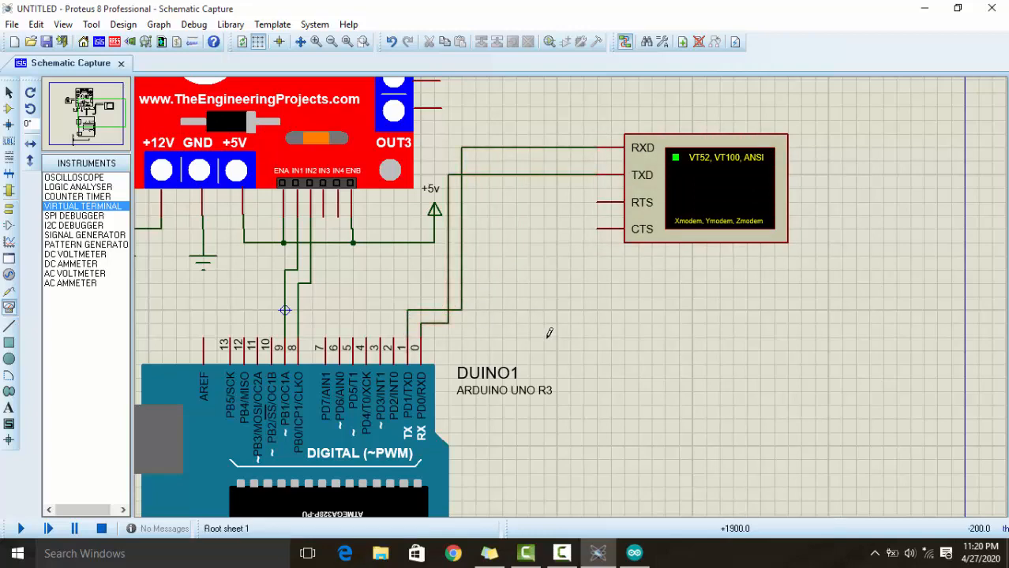
# Step: Check the virtual terminal's baud rate and other communication properties, and accept them as they are
pyautogui.scroll(-2, 711, 355)
pyautogui.rightClick(728, 276)
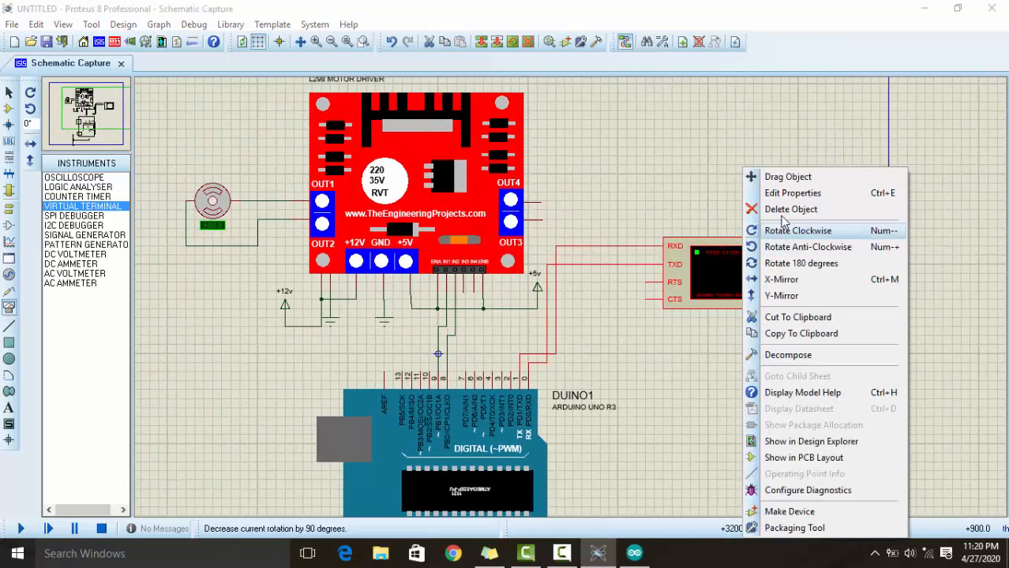
pyautogui.click(777, 126)
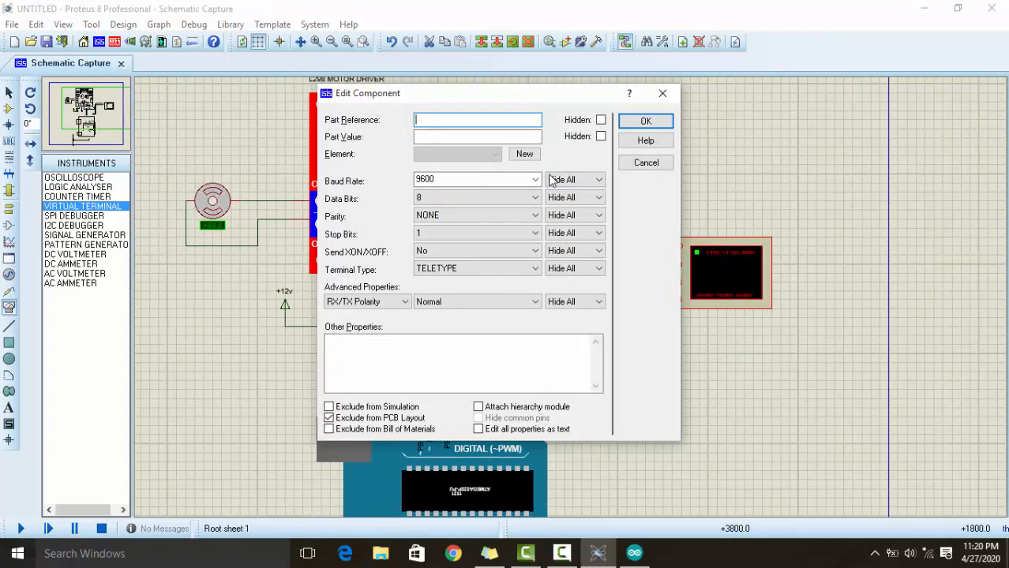
pyautogui.click(644, 122)
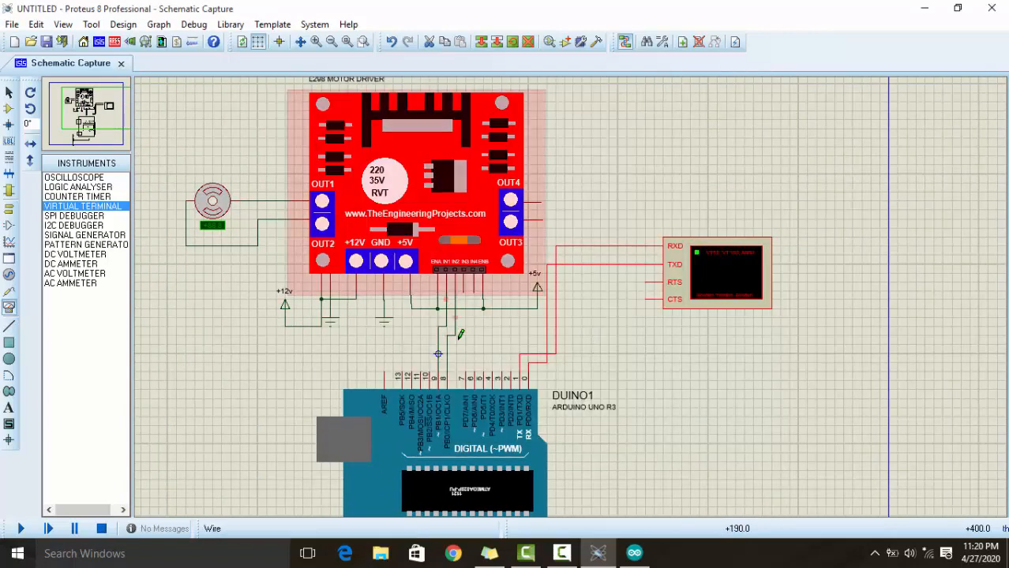
pyautogui.middleClick(467, 405)
pyautogui.click(492, 361)
# Step: Switch to the Arduino IDE and examine the sketch's analogInPin and analogOutPin constants, dismissing the library update notice
pyautogui.click(634, 553)
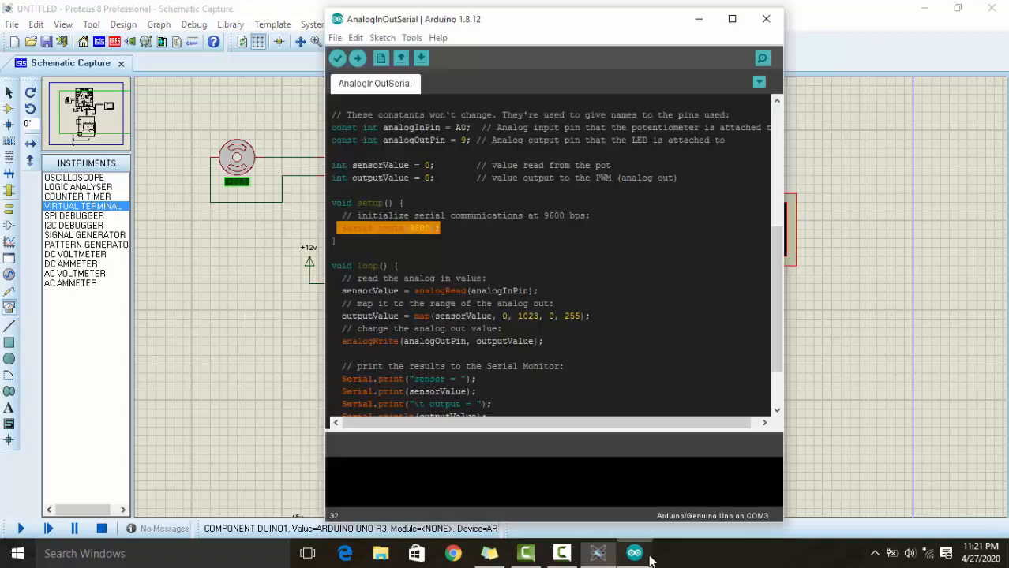
pyautogui.scroll(1, 484, 274)
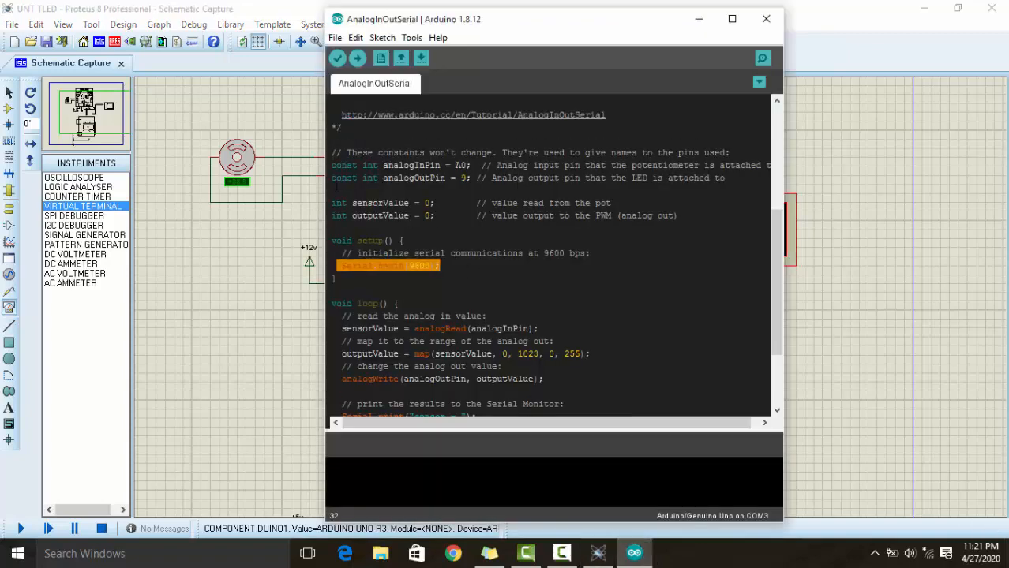
pyautogui.moveTo(476, 166); pyautogui.dragTo(347, 166)
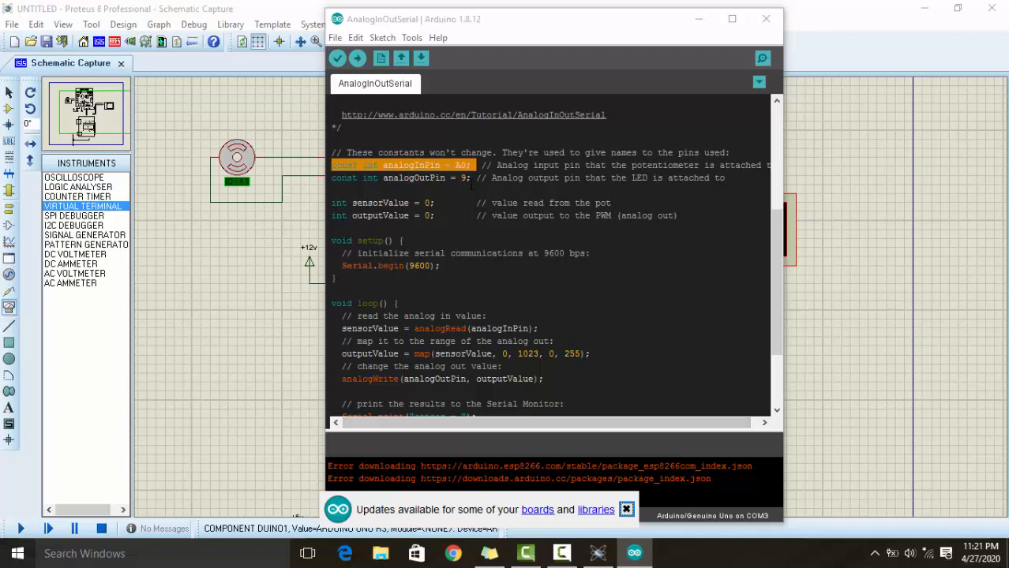
pyautogui.moveTo(426, 178); pyautogui.dragTo(340, 183)
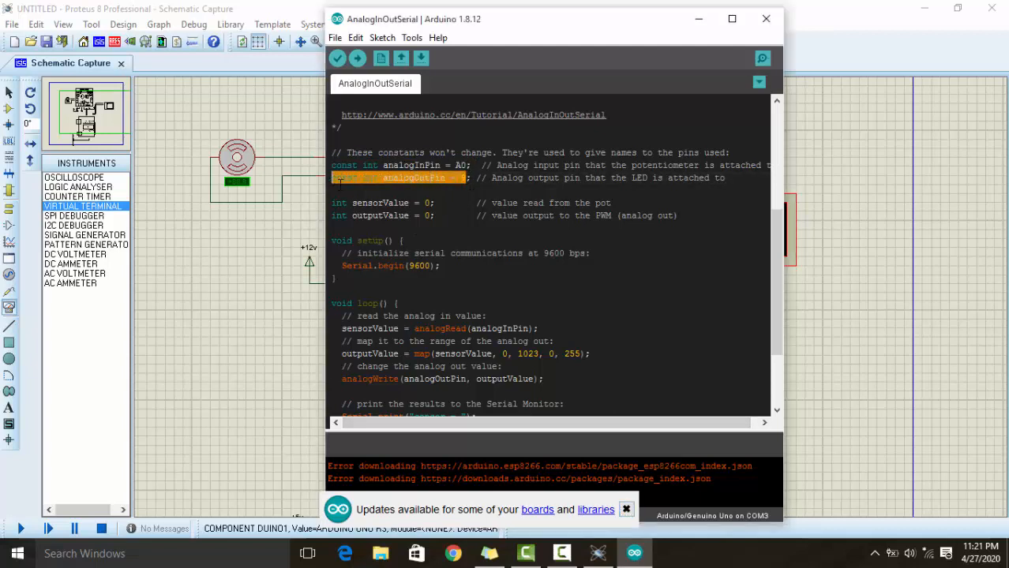
pyautogui.moveTo(472, 181); pyautogui.dragTo(327, 180)
pyautogui.click(626, 509)
pyautogui.moveTo(579, 30); pyautogui.dragTo(605, 30)
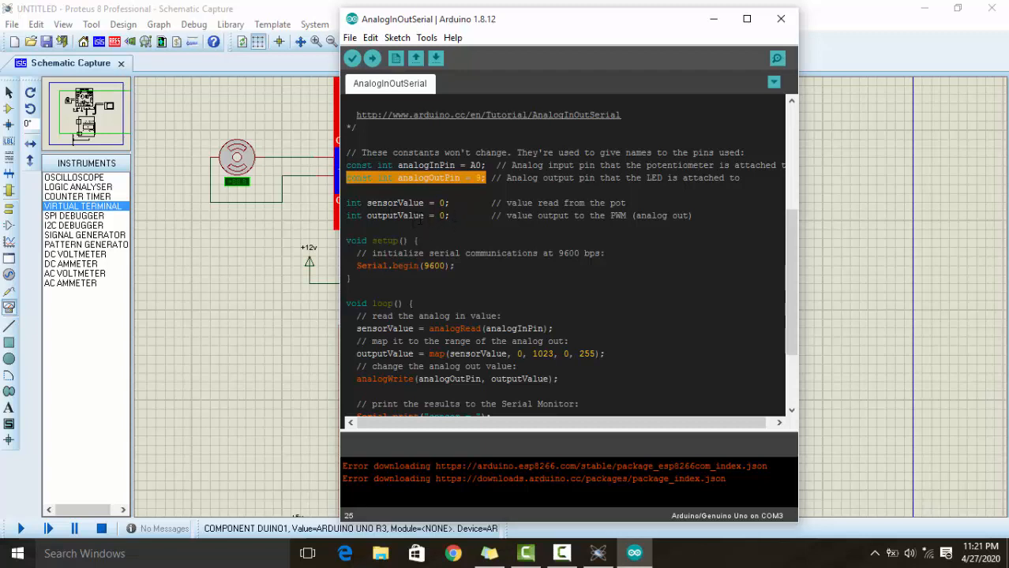
# Step: Review the sketch's outputValue variable declaration, its serial initialisation line and the loop() code
pyautogui.moveTo(424, 219); pyautogui.dragTo(377, 219)
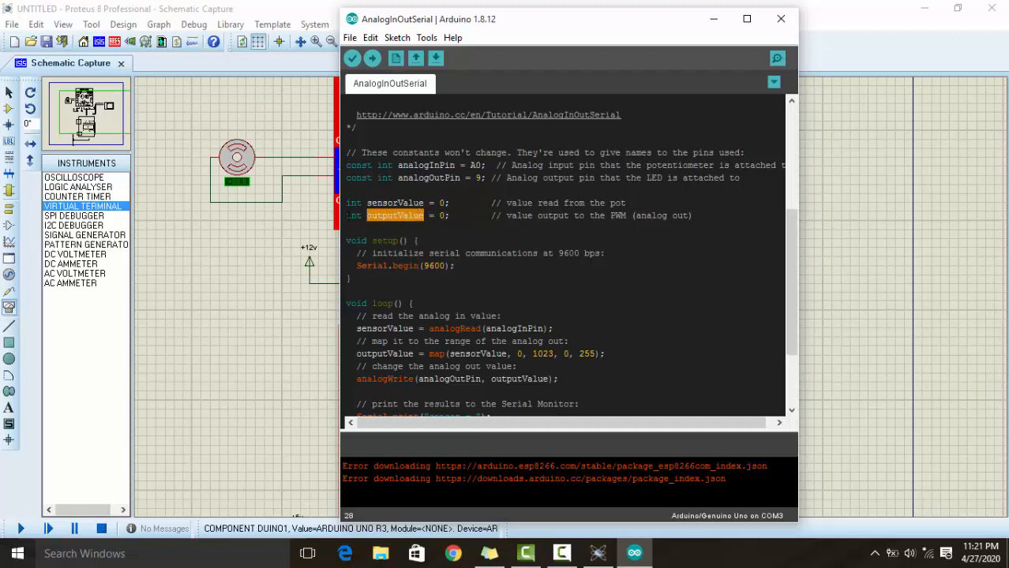
pyautogui.moveTo(347, 216); pyautogui.dragTo(450, 217)
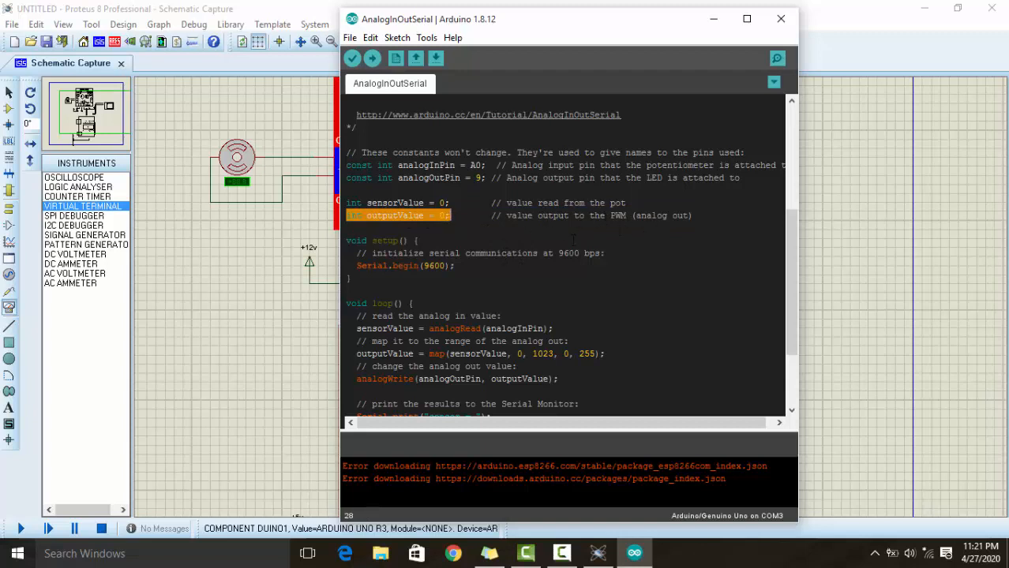
pyautogui.scroll(-1, 426, 266)
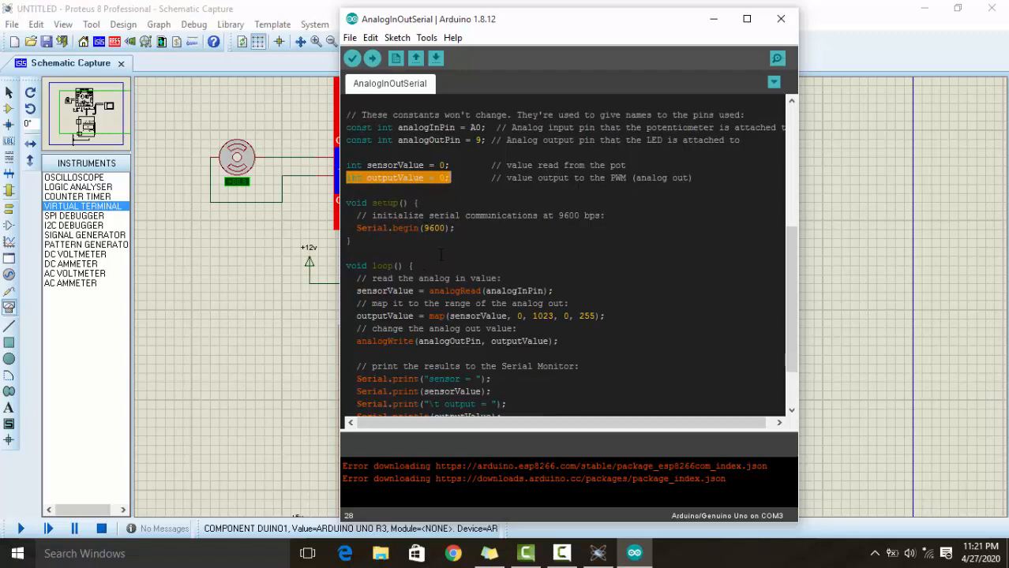
pyautogui.moveTo(462, 228); pyautogui.dragTo(356, 229)
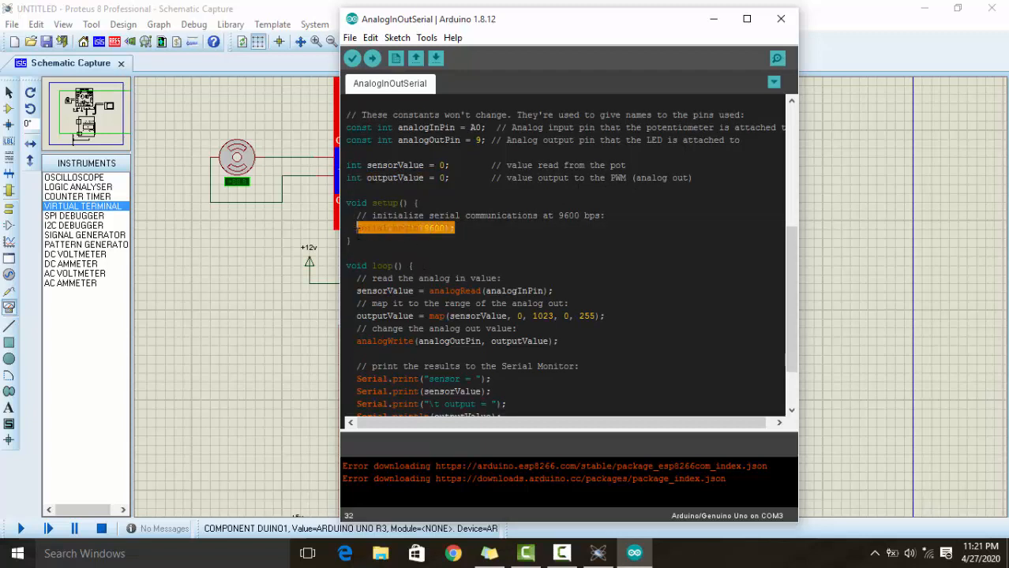
pyautogui.click(463, 229)
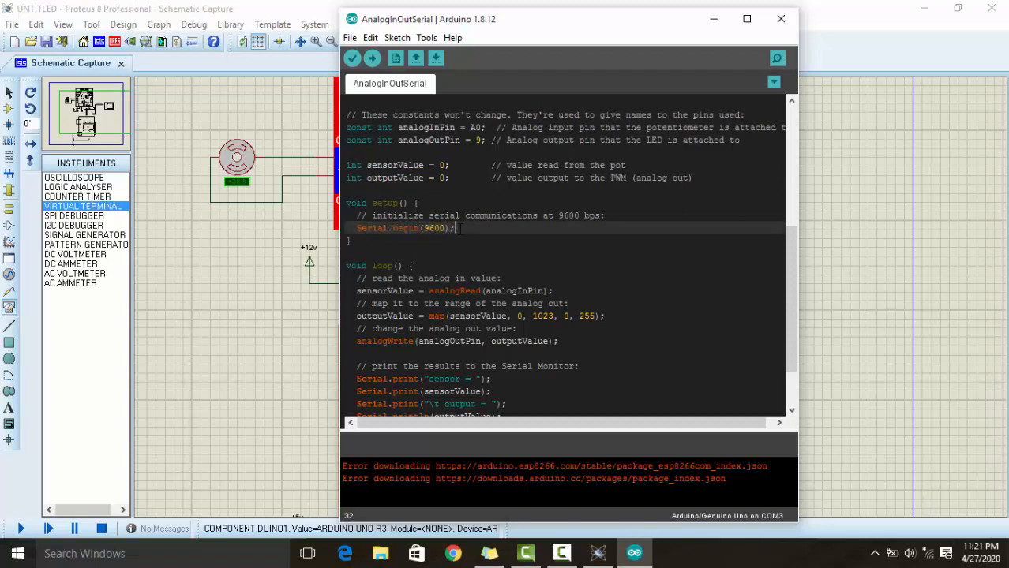
pyautogui.scroll(-1, 464, 228)
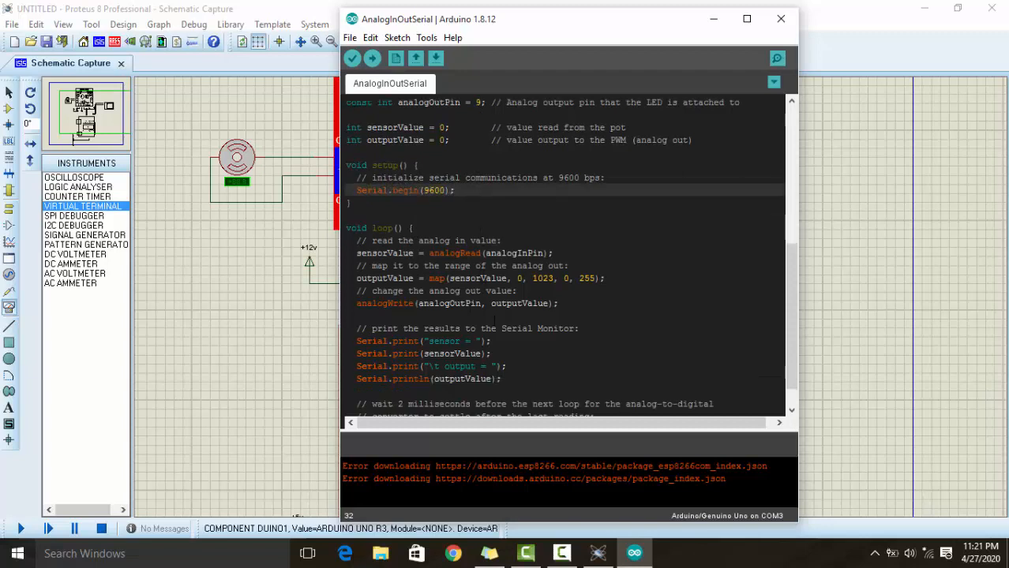
# Step: Examine the loop() line that stores the analogRead(analogInPin) reading in sensorValue, checking it against the pin constants
pyautogui.moveTo(356, 253); pyautogui.dragTo(412, 254)
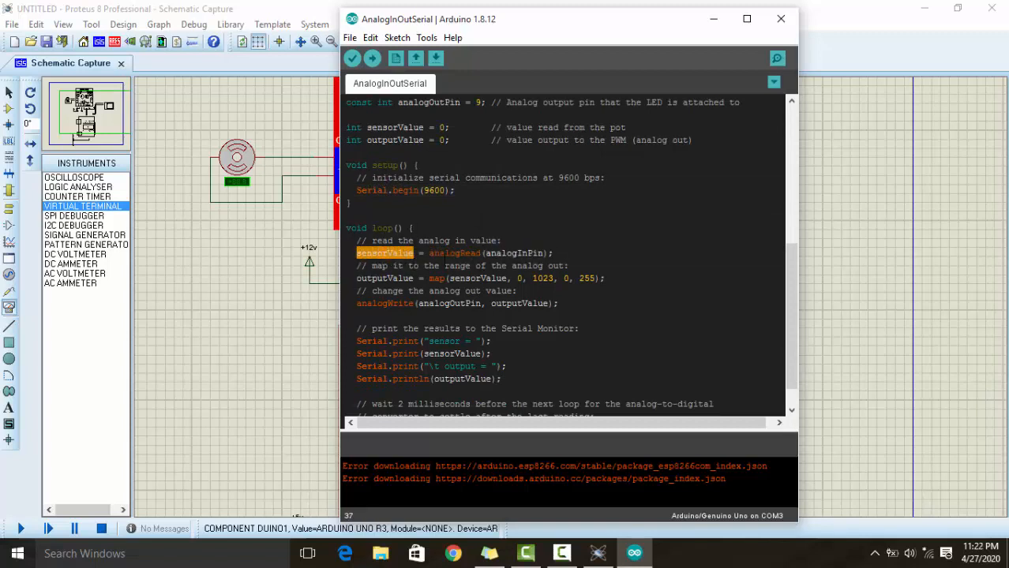
pyautogui.click(424, 254)
pyautogui.moveTo(425, 254); pyautogui.dragTo(555, 253)
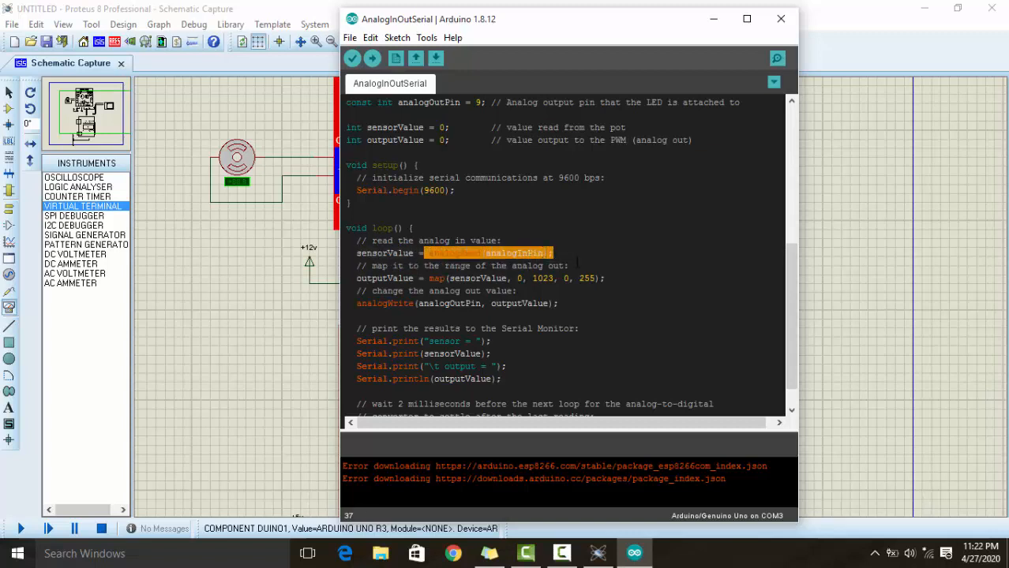
pyautogui.click(551, 254)
pyautogui.scroll(2, 493, 214)
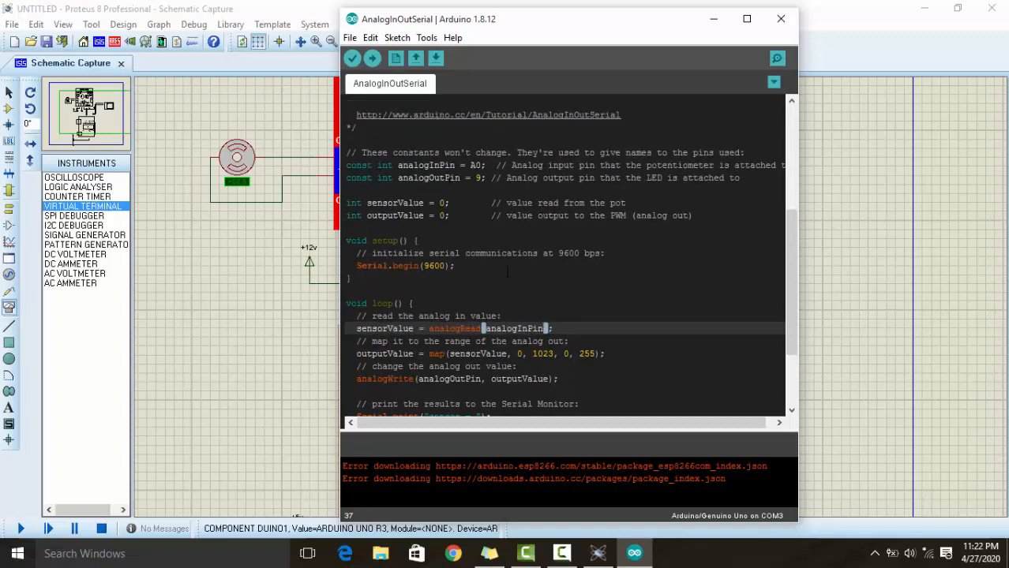
pyautogui.scroll(-1, 508, 272)
pyautogui.moveTo(553, 290); pyautogui.dragTo(483, 291)
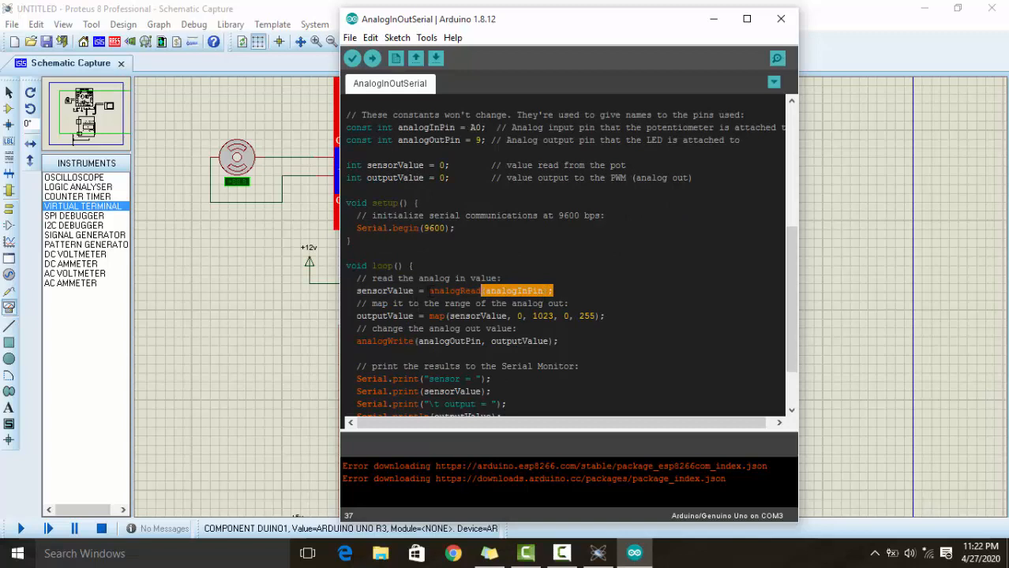
pyautogui.moveTo(430, 291); pyautogui.dragTo(482, 291)
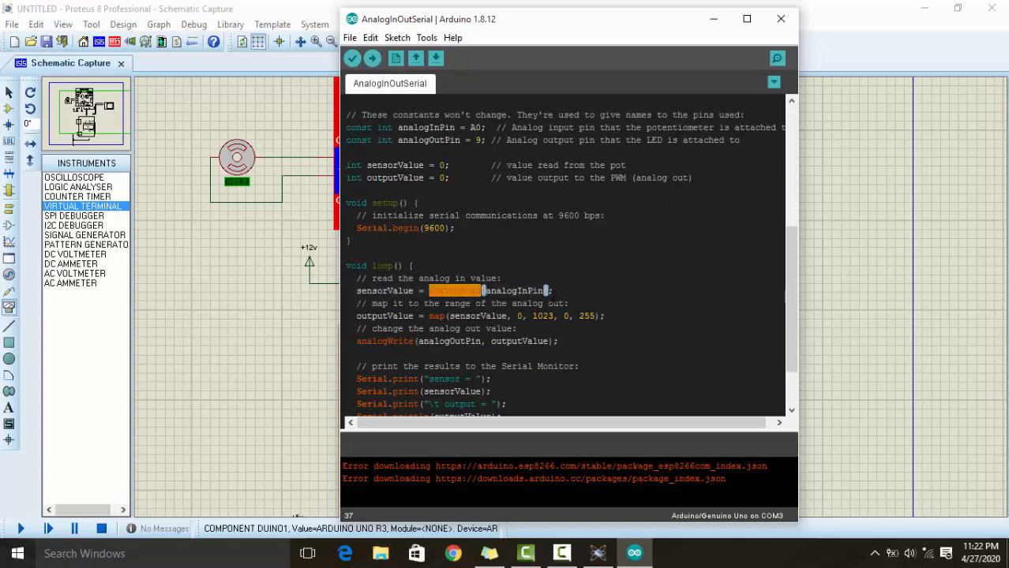
pyautogui.click(555, 296)
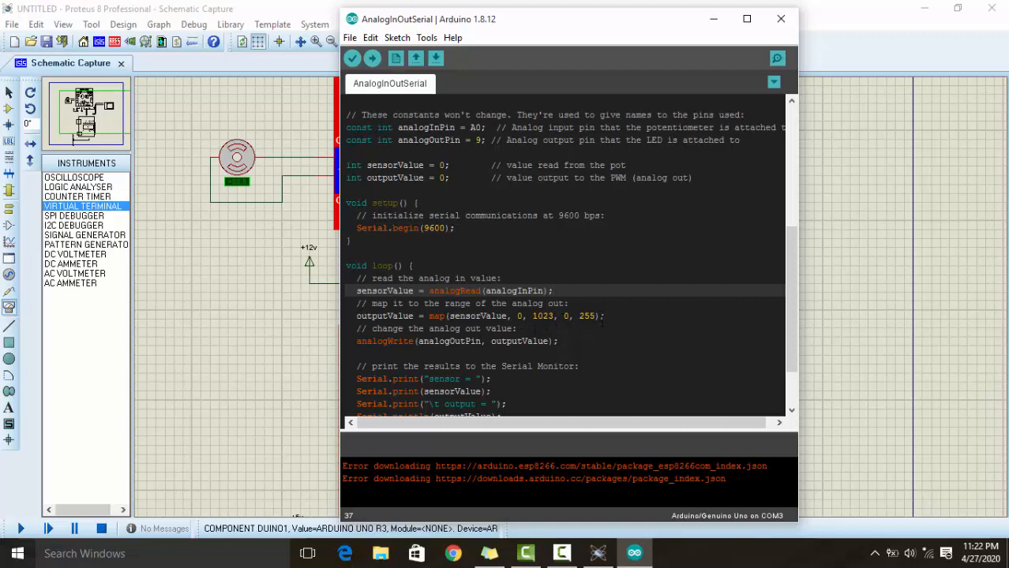
# Step: Examine the outputValue map() call and its input range arguments, 0 and 1023
pyautogui.moveTo(603, 317); pyautogui.dragTo(430, 316)
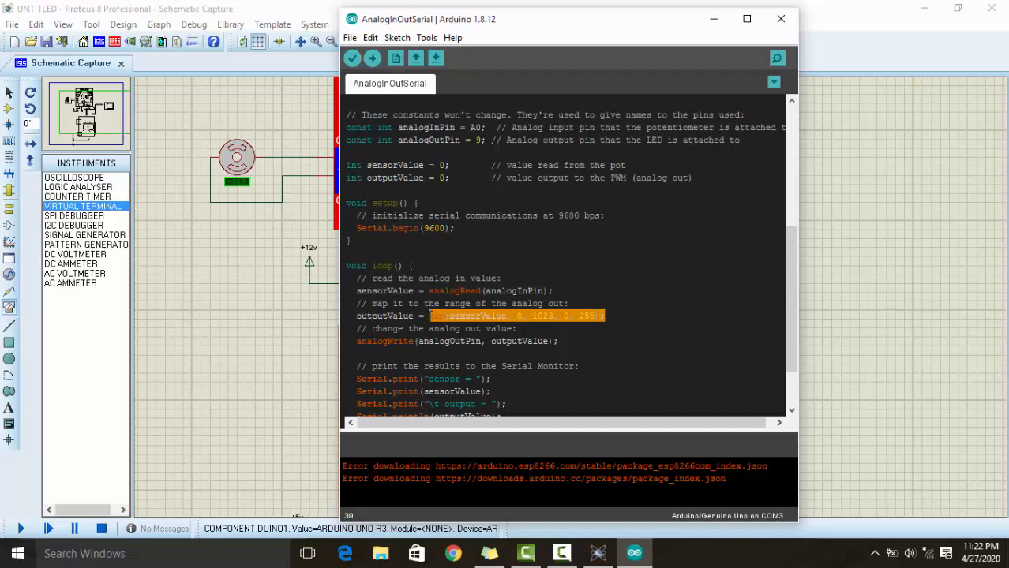
pyautogui.click(609, 315)
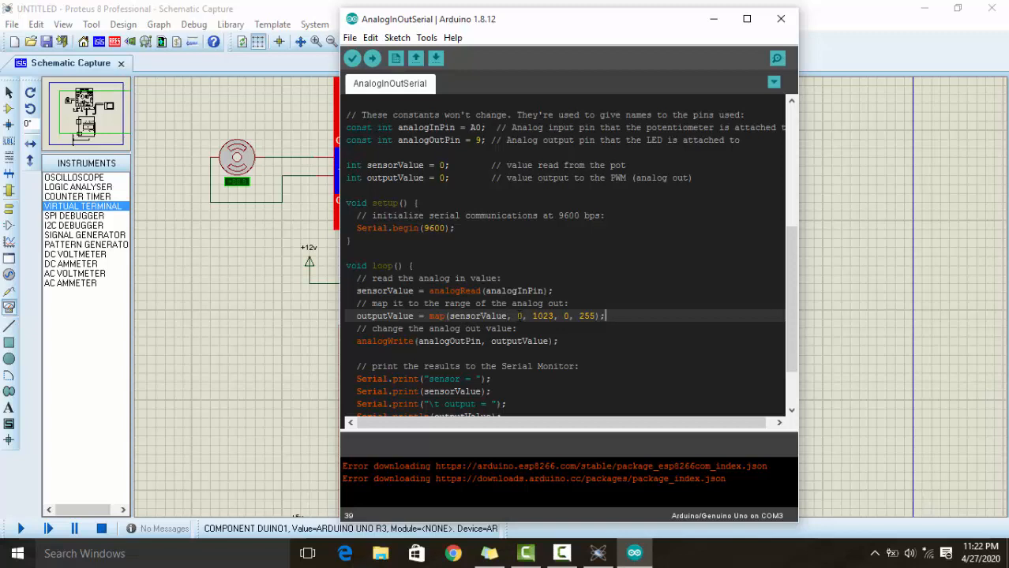
pyautogui.moveTo(517, 316); pyautogui.dragTo(558, 316)
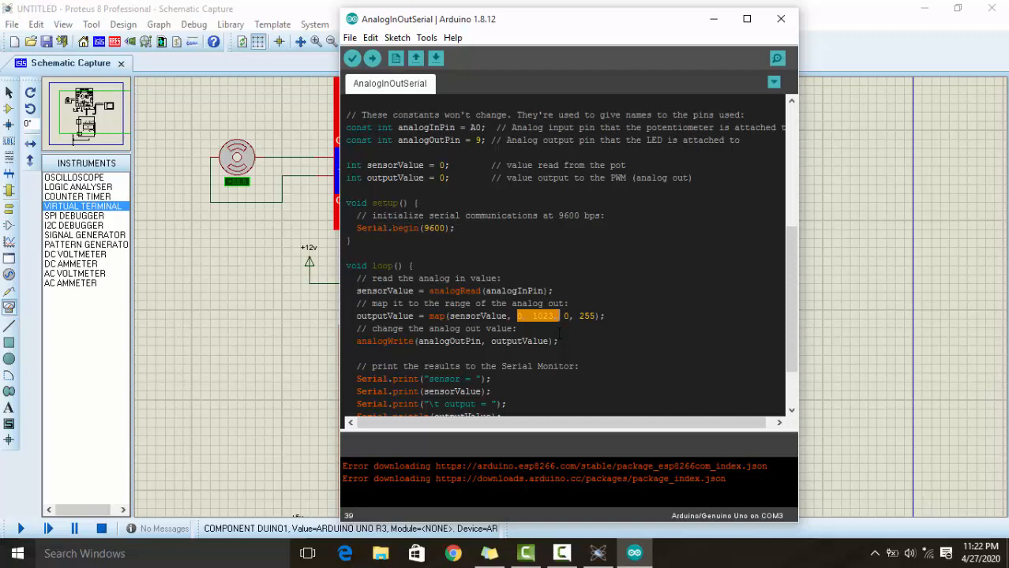
pyautogui.press('Right')
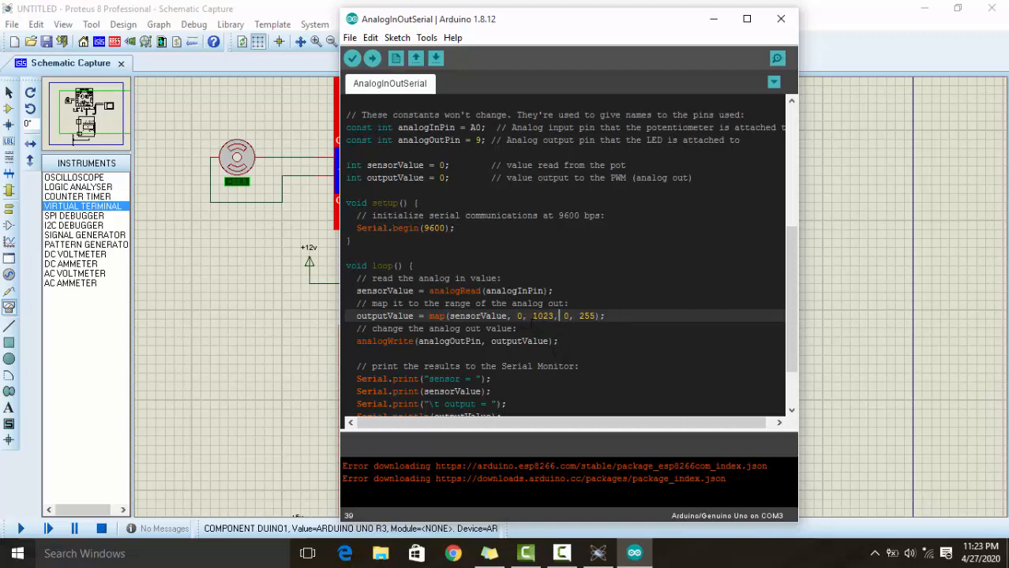
pyautogui.moveTo(553, 316); pyautogui.dragTo(518, 316)
pyautogui.click(529, 315)
pyautogui.moveTo(557, 316); pyautogui.dragTo(517, 316)
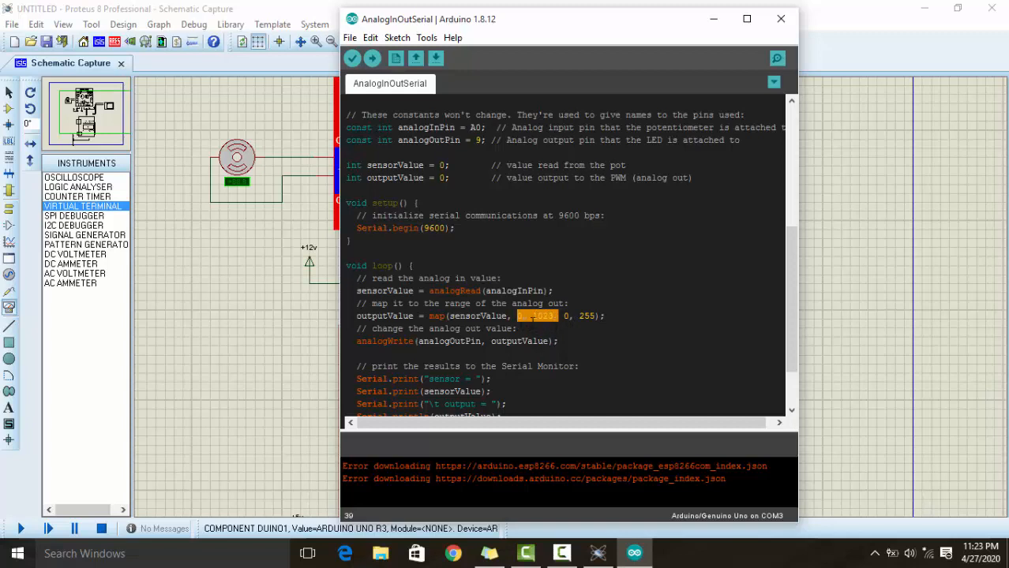
pyautogui.click(556, 316)
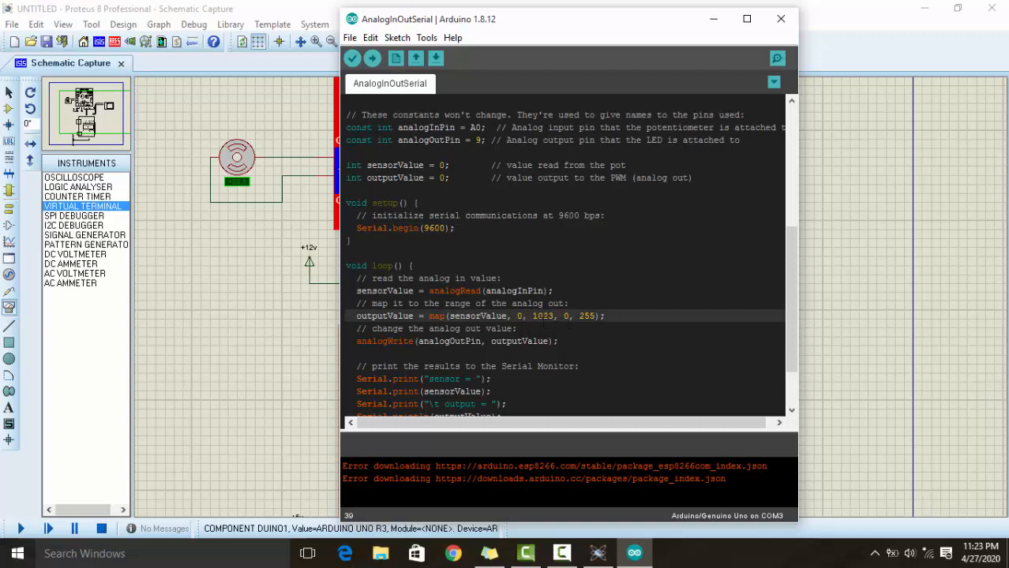
# Step: Examine the output range arguments of the map() call, 0 and 255
pyautogui.click(568, 316)
pyautogui.moveTo(563, 316); pyautogui.dragTo(600, 316)
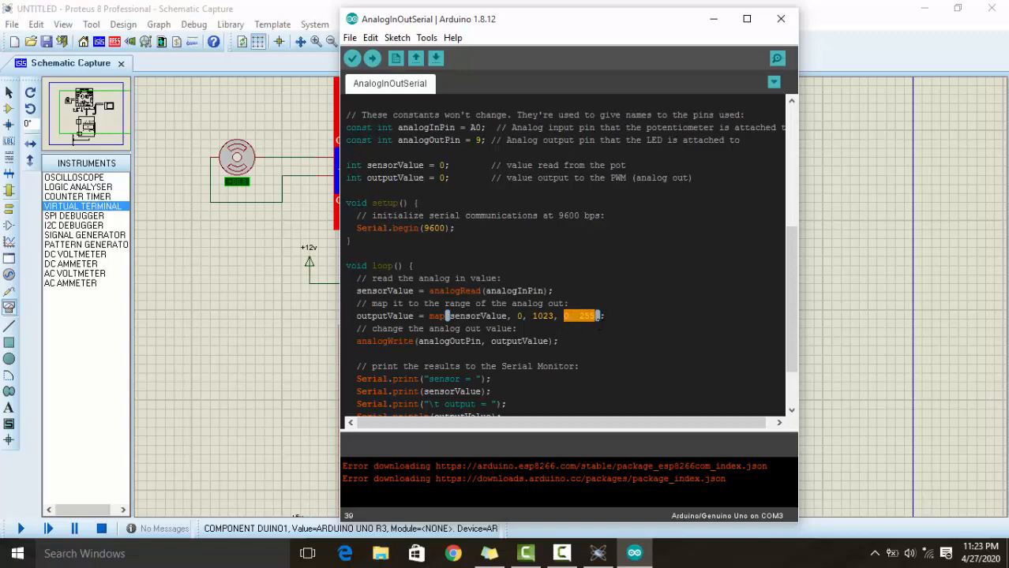
pyautogui.click(566, 316)
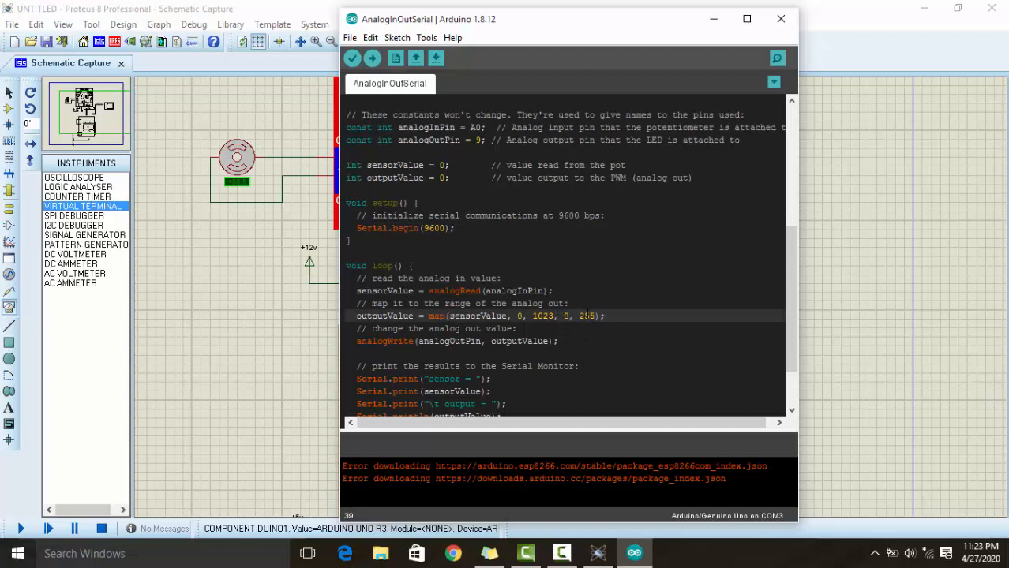
pyautogui.doubleClick(594, 316)
pyautogui.hotkey('shift', 'Left')
pyautogui.hotkey('shift', 'Left')
pyautogui.hotkey('shift', 'Left')
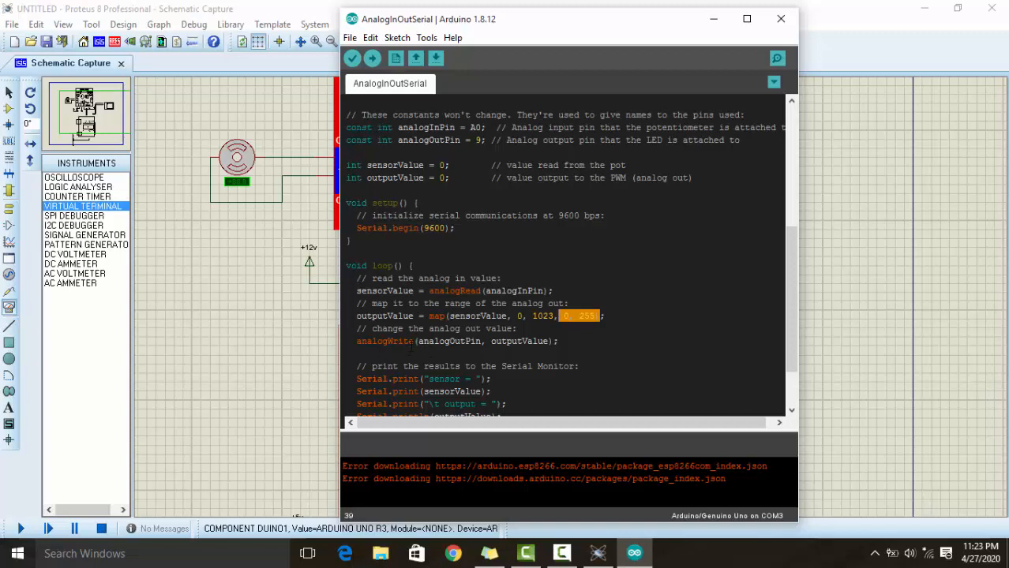
# Step: Examine the analogWrite call and its analogOutPin and outputValue arguments
pyautogui.moveTo(412, 342); pyautogui.dragTo(356, 342)
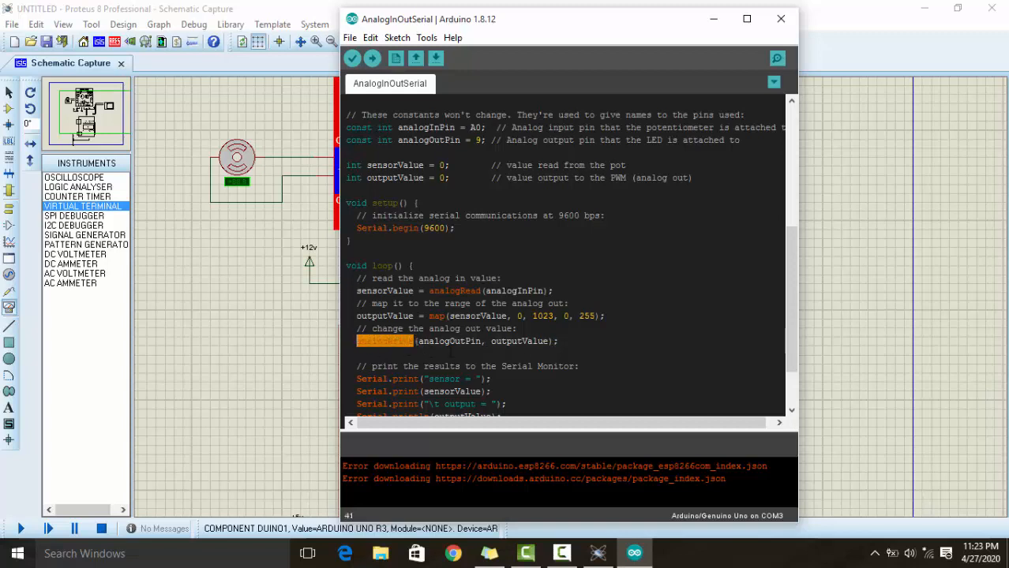
pyautogui.moveTo(480, 342); pyautogui.dragTo(417, 342)
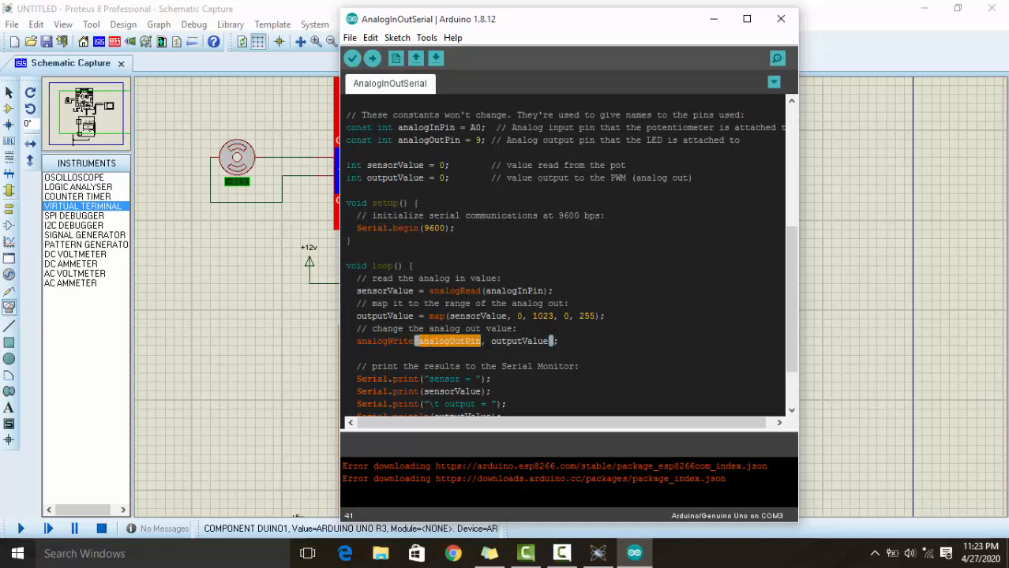
pyautogui.moveTo(486, 342); pyautogui.dragTo(417, 342)
pyautogui.moveTo(496, 341); pyautogui.dragTo(545, 341)
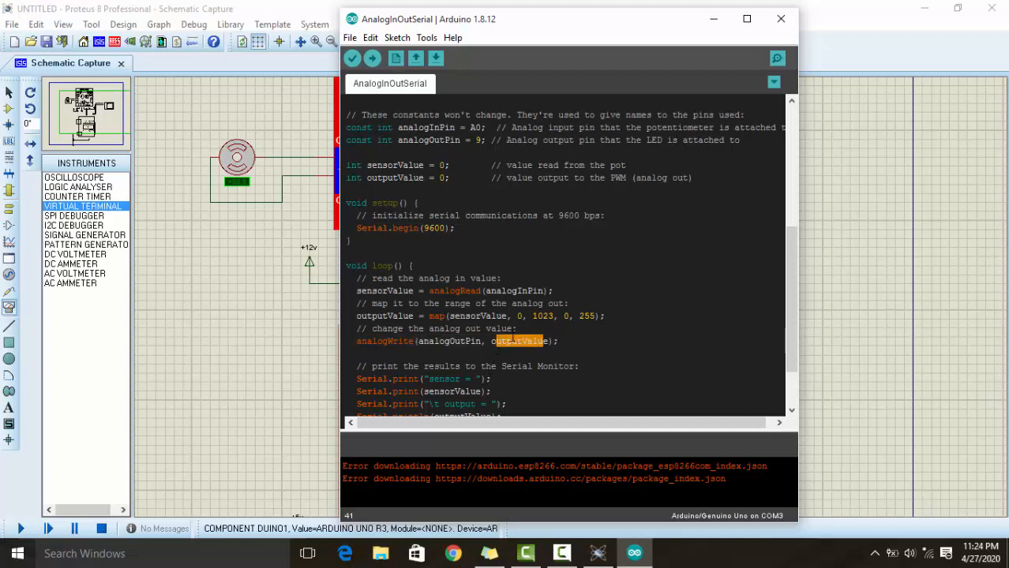
pyautogui.scroll(-1, 502, 356)
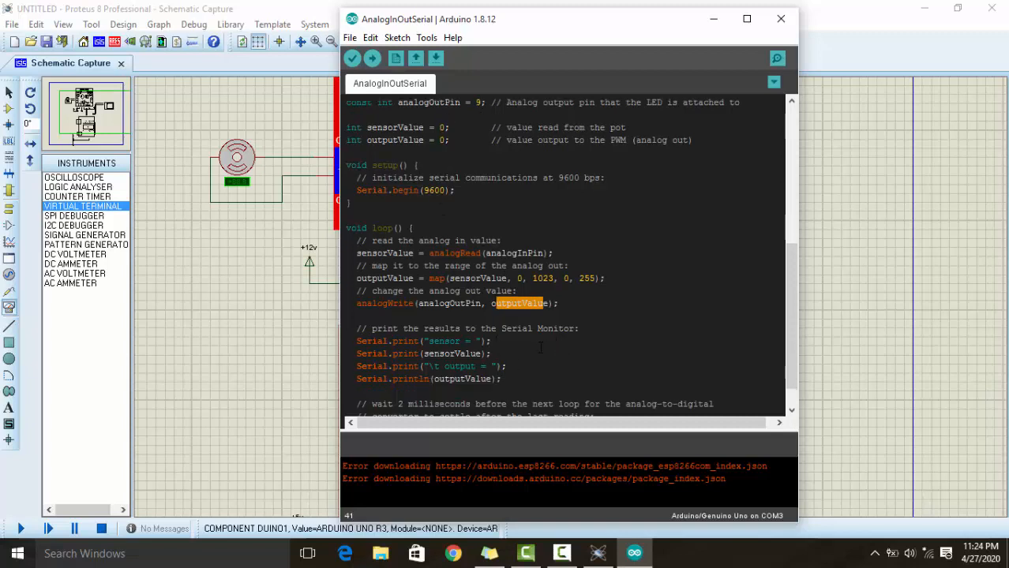
# Step: Review the Serial print lines for the sensor and output values and the delay(2) line at the end of loop()
pyautogui.scroll(-1, 540, 348)
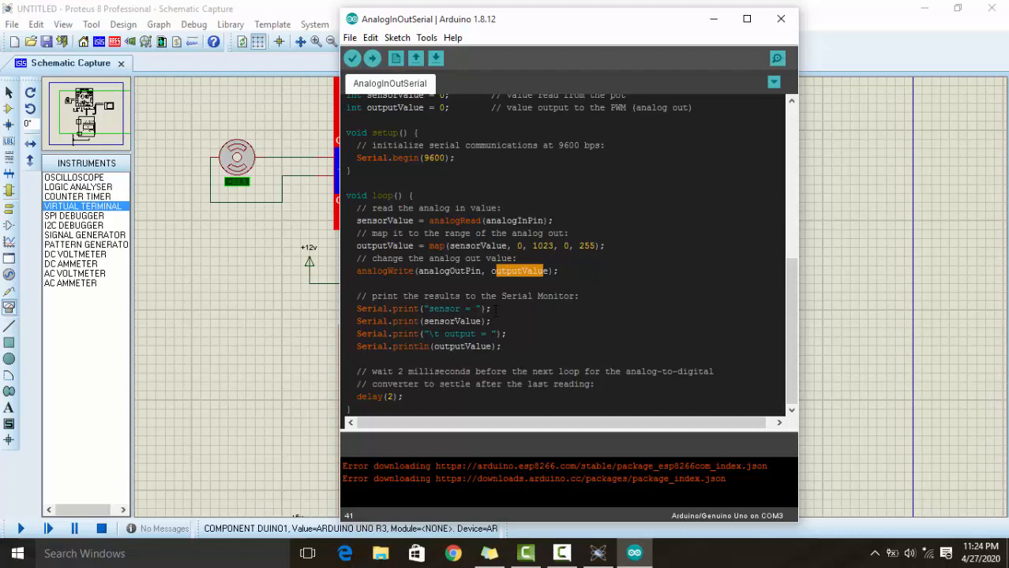
pyautogui.moveTo(491, 309); pyautogui.dragTo(356, 308)
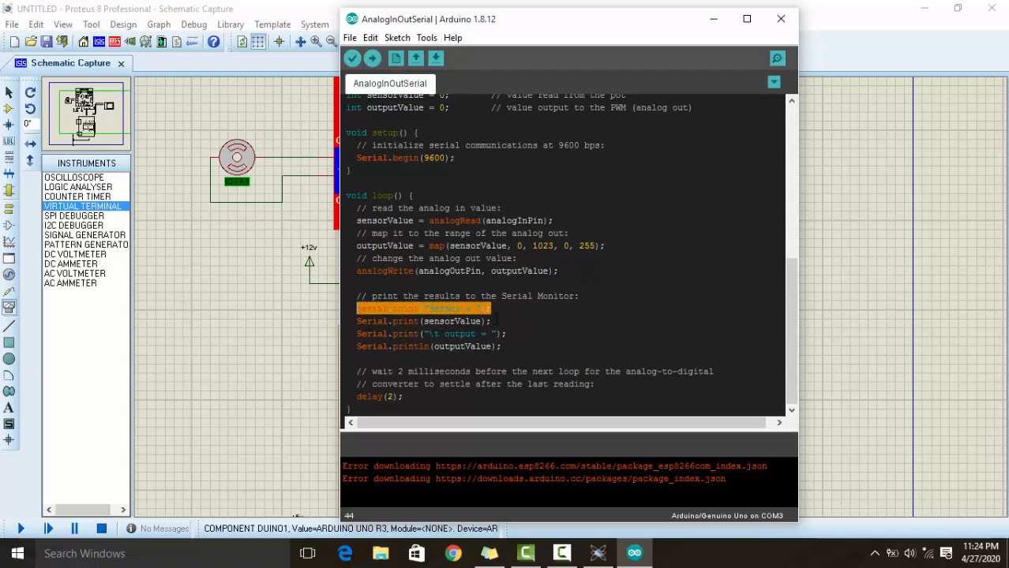
pyautogui.moveTo(491, 322); pyautogui.dragTo(419, 321)
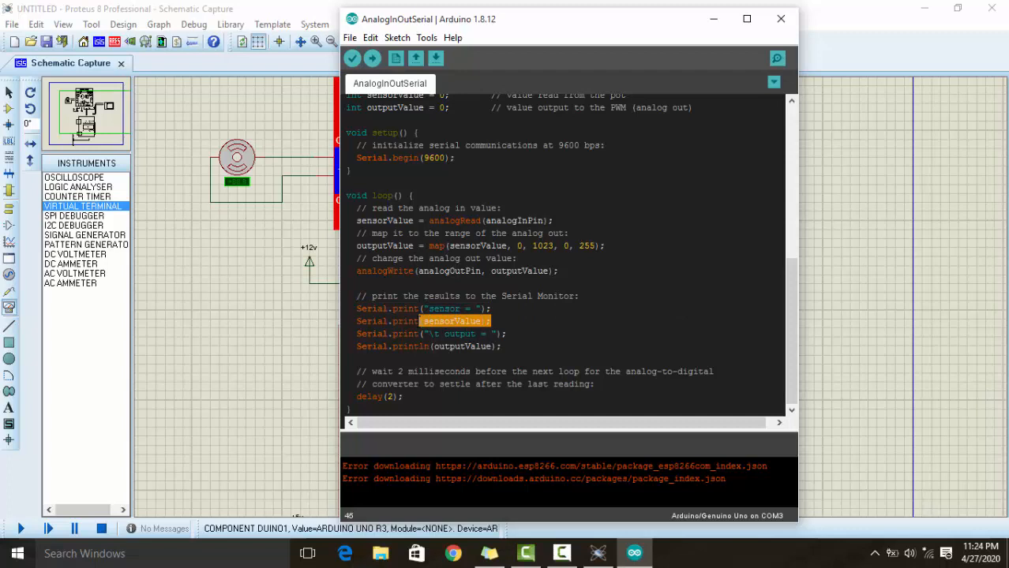
pyautogui.click(495, 320)
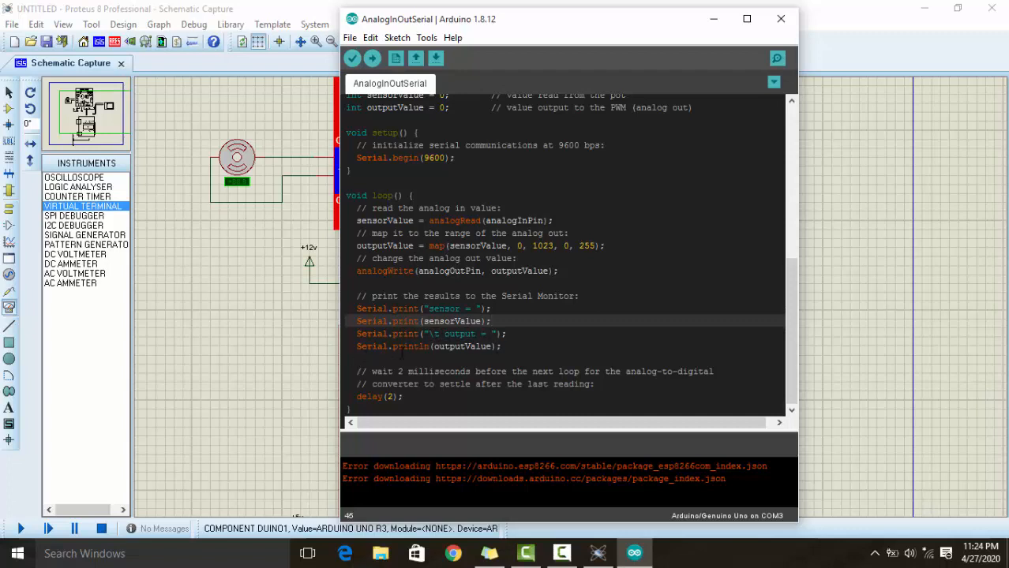
pyautogui.moveTo(502, 347); pyautogui.dragTo(357, 348)
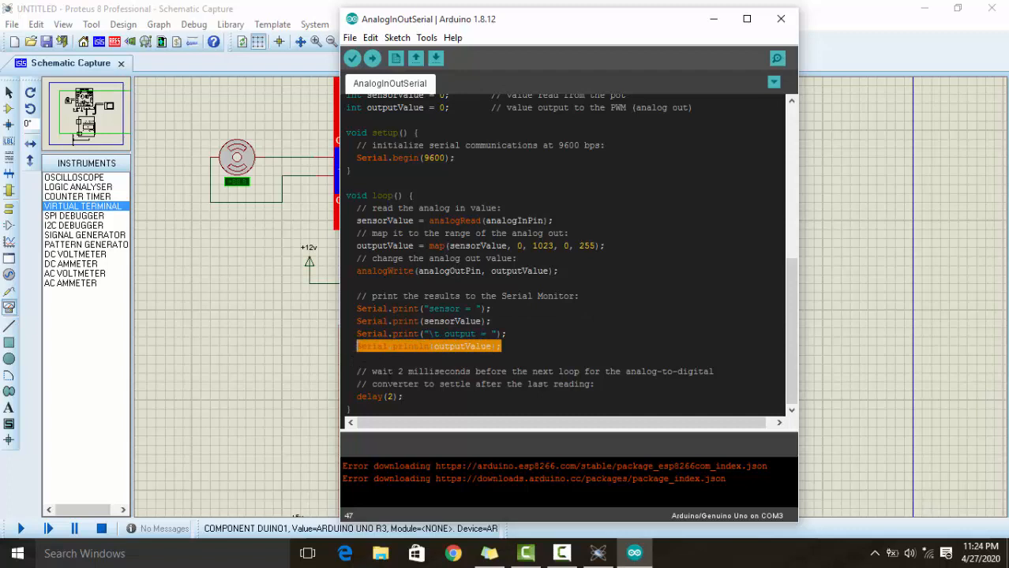
pyautogui.moveTo(403, 396); pyautogui.dragTo(359, 397)
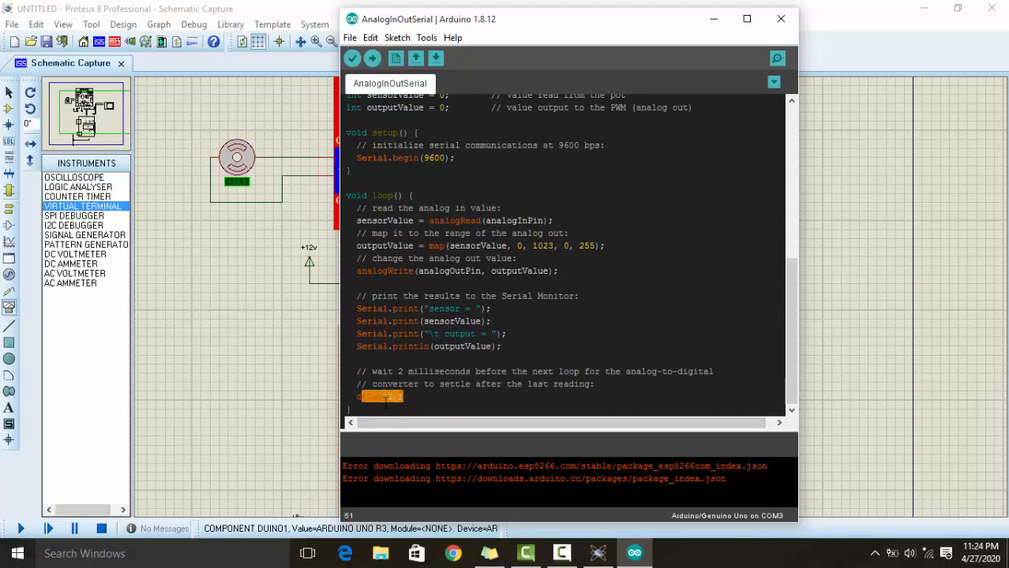
pyautogui.click(426, 399)
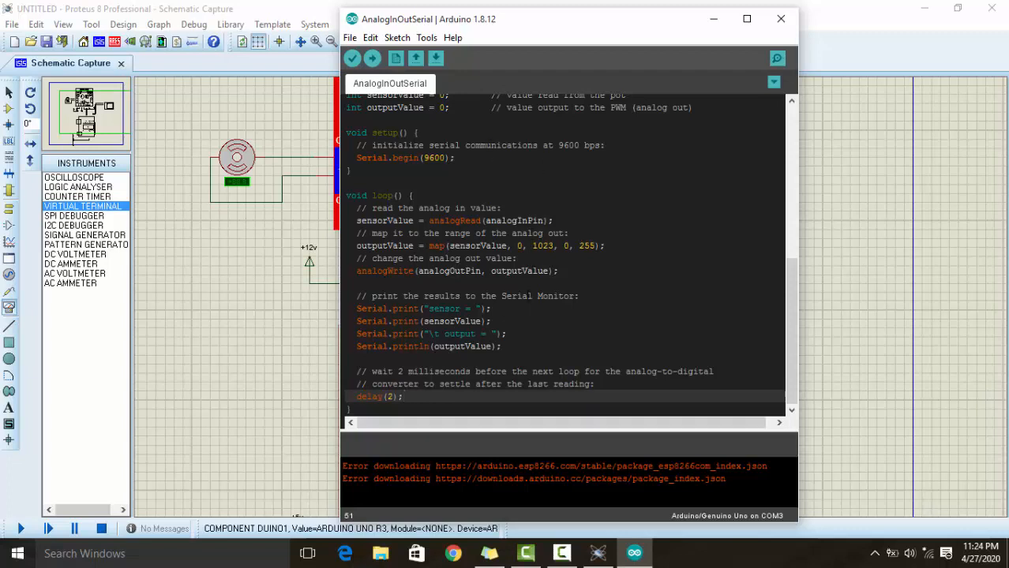
pyautogui.scroll(2, 527, 286)
pyautogui.scroll(-1, 526, 286)
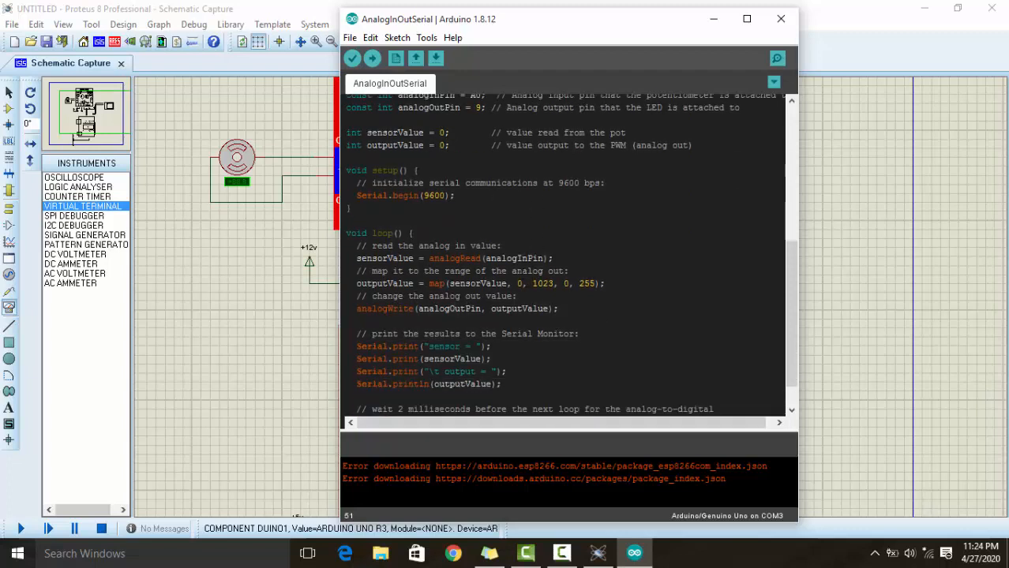
# Step: Compile the sketch and copy the full path of AnalogInOutSerial.ino.hex from the compiler output
pyautogui.click(352, 58)
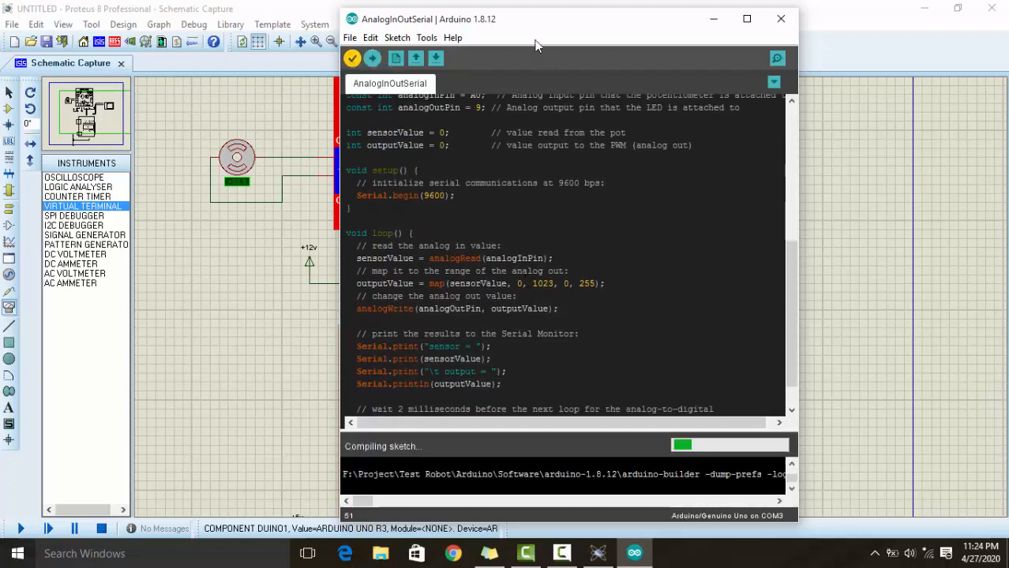
pyautogui.moveTo(539, 27); pyautogui.dragTo(708, 22)
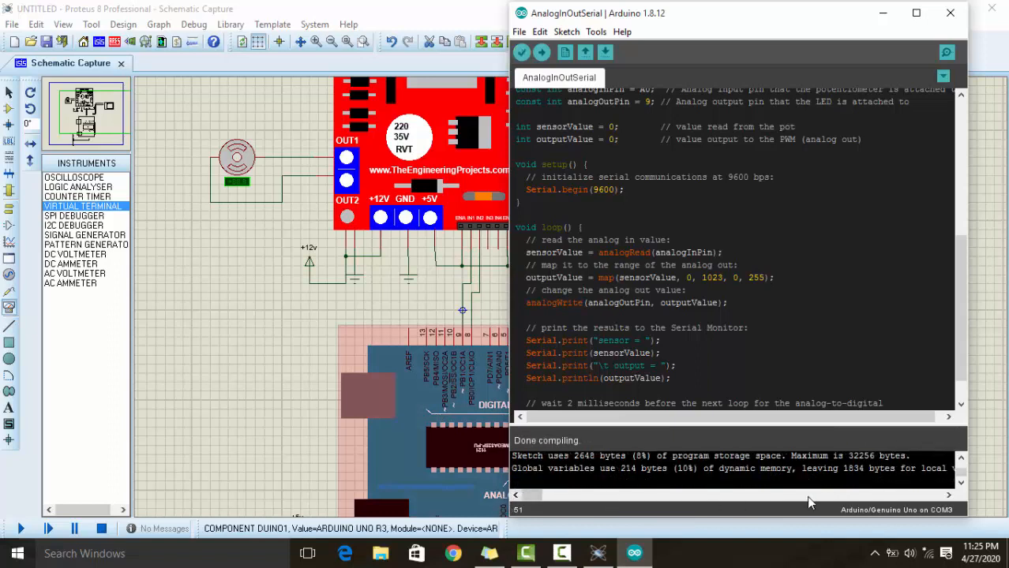
pyautogui.scroll(1, 806, 494)
pyautogui.moveTo(535, 506); pyautogui.dragTo(565, 504)
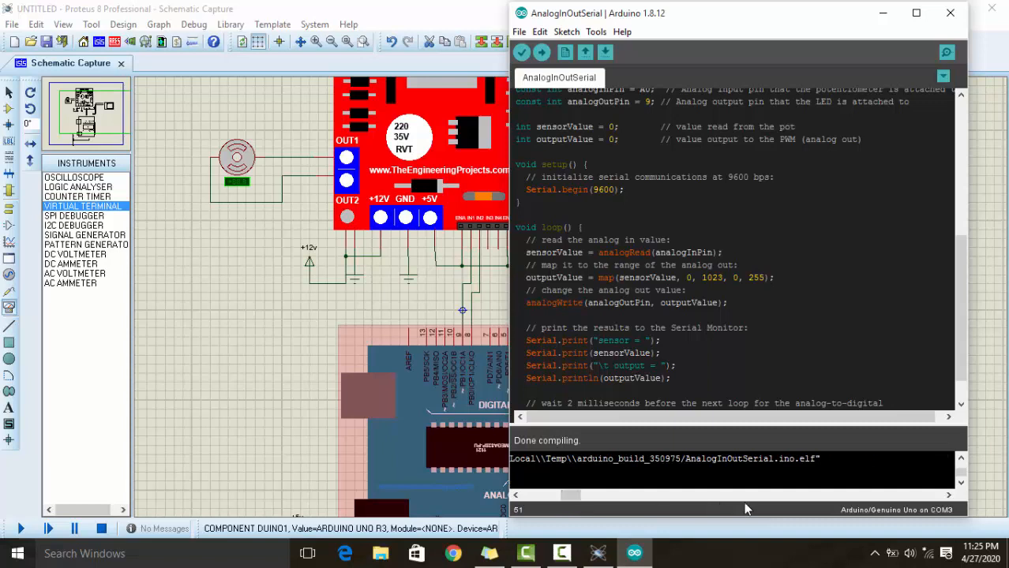
pyautogui.scroll(1, 752, 495)
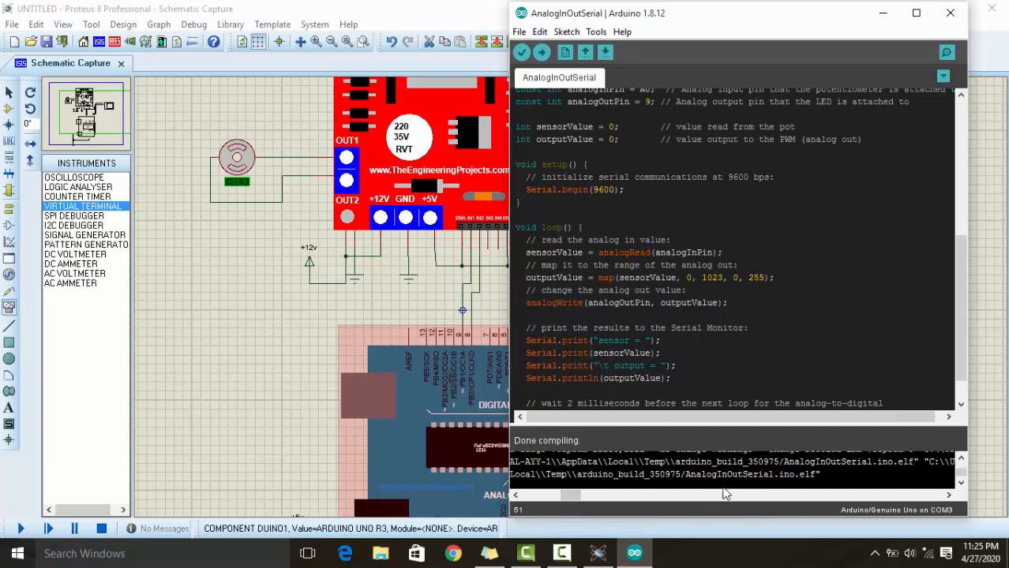
pyautogui.moveTo(571, 499); pyautogui.dragTo(596, 497)
pyautogui.moveTo(852, 459); pyautogui.dragTo(692, 463)
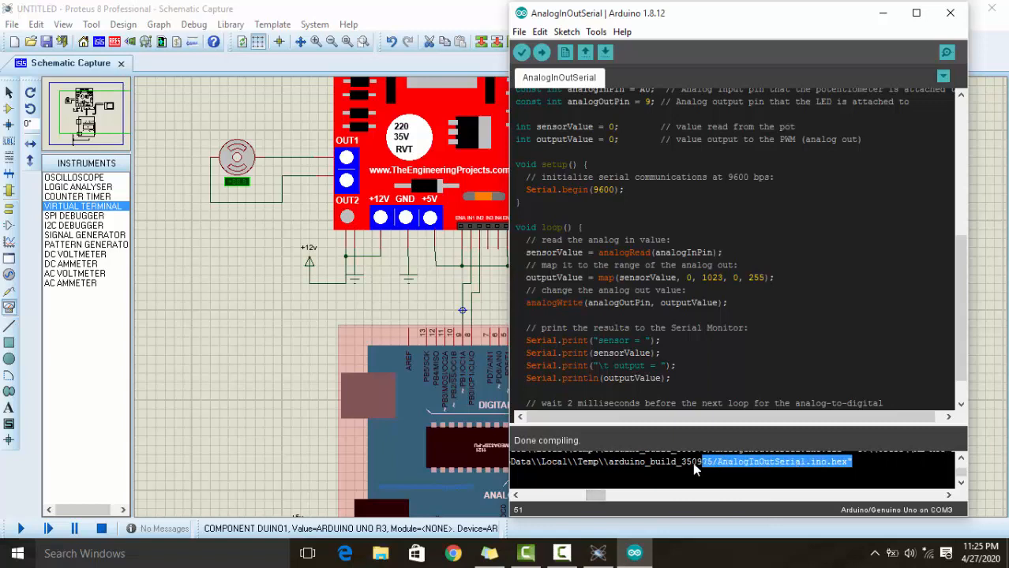
pyautogui.moveTo(577, 472); pyautogui.dragTo(616, 468)
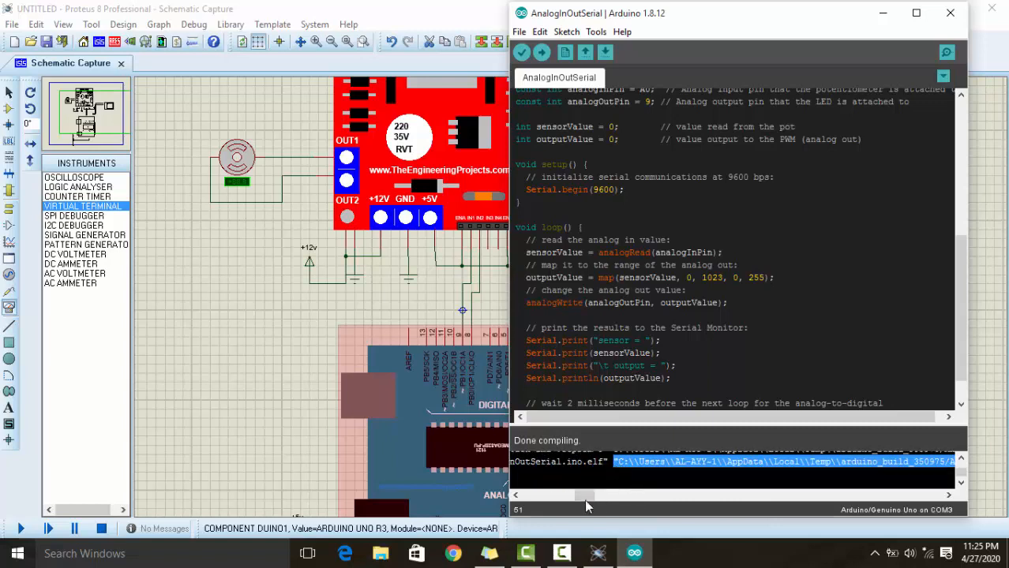
# Step: Switch to Proteus and set the Arduino Uno's Program File to the copied AnalogInOutSerial.ino.hex path
pyautogui.click(445, 408)
pyautogui.rightClick(446, 407)
pyautogui.click(491, 35)
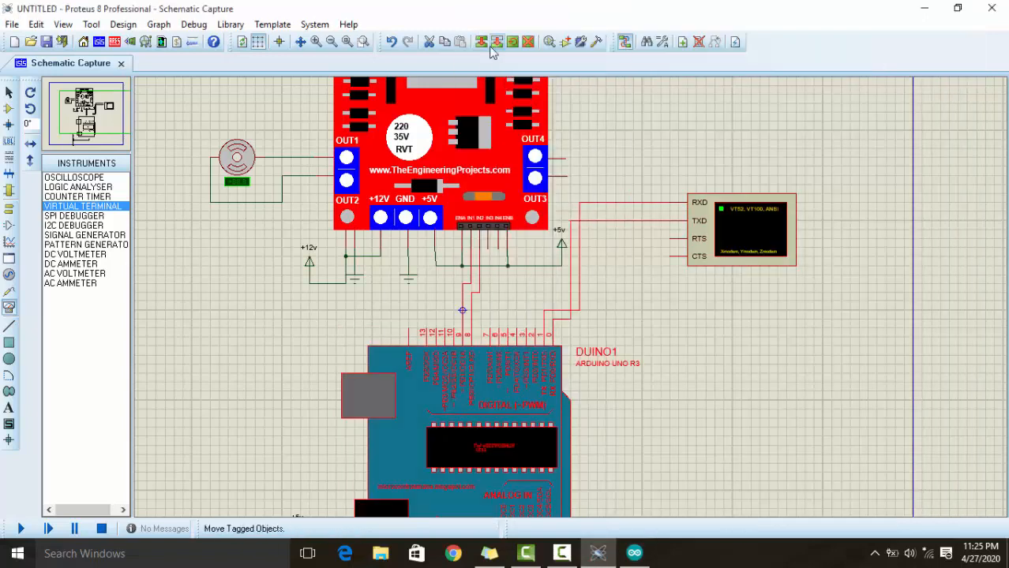
pyautogui.click(473, 145)
pyautogui.hotkey('ctrl', 'v')
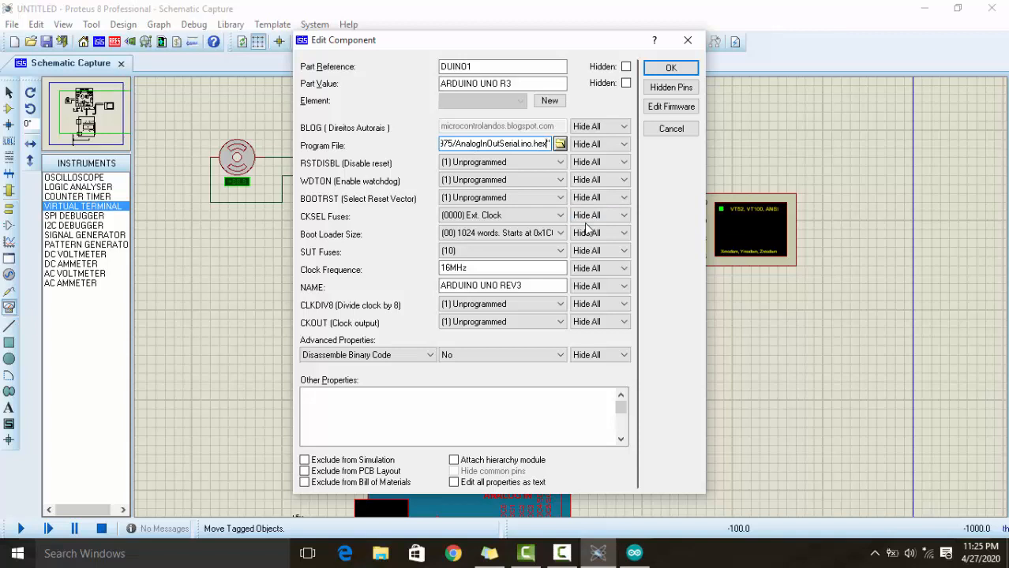
pyautogui.press('Left')
pyautogui.press('Left')
pyautogui.press('Left')
pyautogui.press('Left')
pyautogui.press('Left')
pyautogui.press('Left')
pyautogui.press('Left')
pyautogui.press('Left')
pyautogui.press('Left')
pyautogui.press('Left')
pyautogui.press('Left')
pyautogui.press('Left')
pyautogui.press('Left')
pyautogui.press('Left')
pyautogui.press('Left')
pyautogui.press('Left')
pyautogui.press('Left')
pyautogui.press('Left')
pyautogui.press('Left')
pyautogui.press('Left')
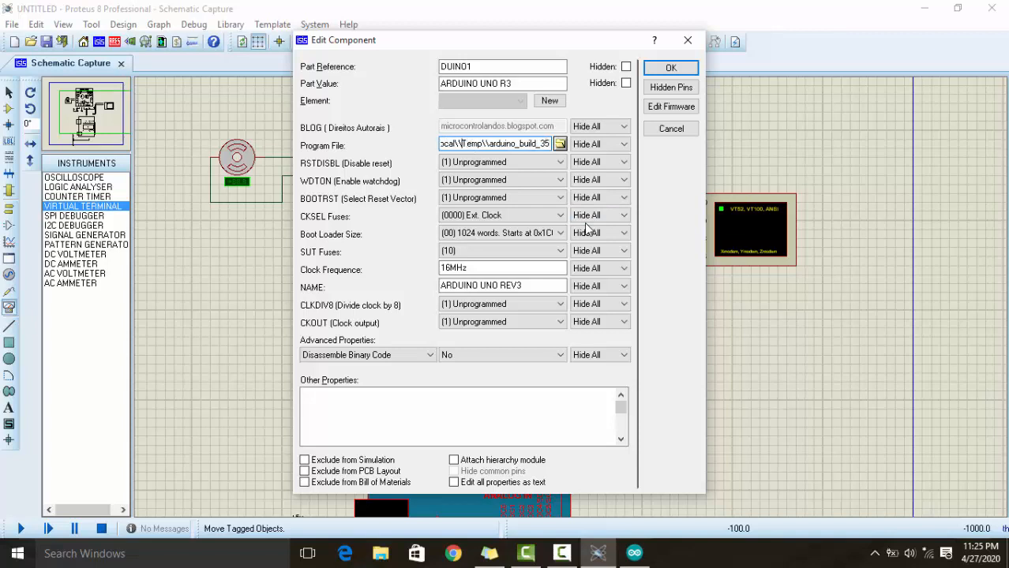
pyautogui.press('Left')
pyautogui.press('Left')
pyautogui.press('Left')
pyautogui.press('Left')
pyautogui.press('Left')
pyautogui.press('Left')
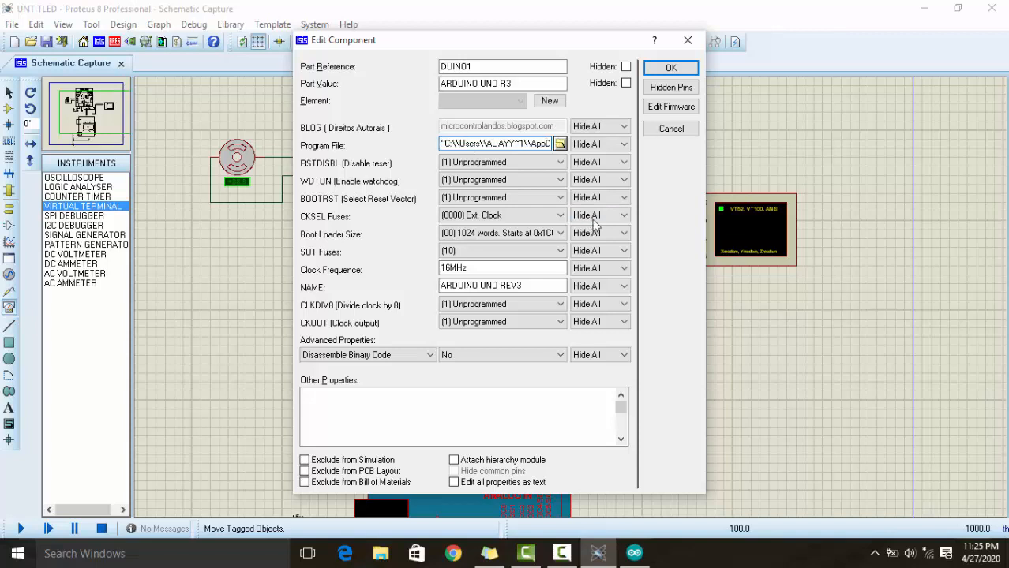
pyautogui.click(670, 68)
# Step: Run the simulation and move the Virtual Terminal window clear of the motor and driver
pyautogui.scroll(-2, 633, 338)
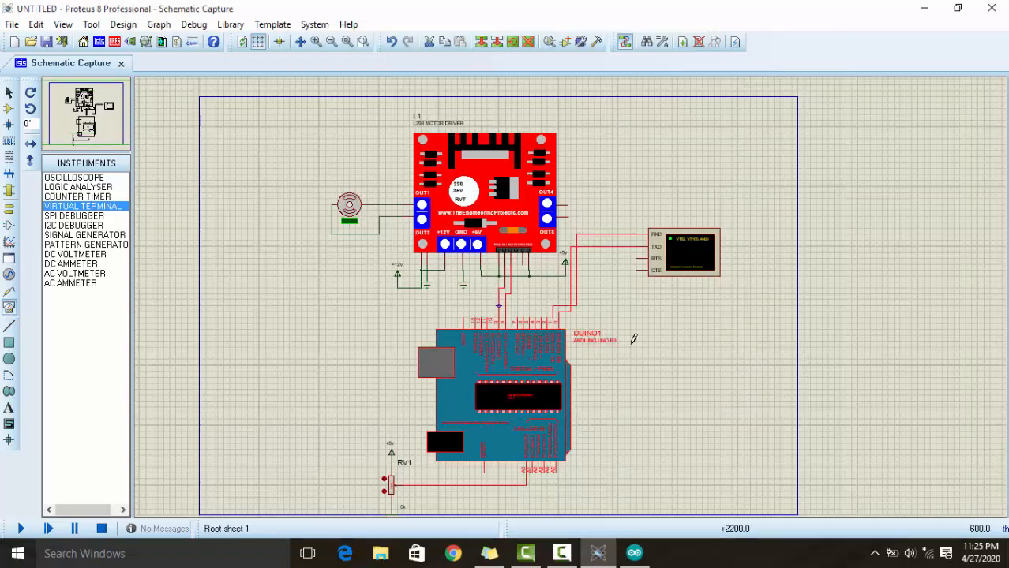
pyautogui.scroll(1, 666, 291)
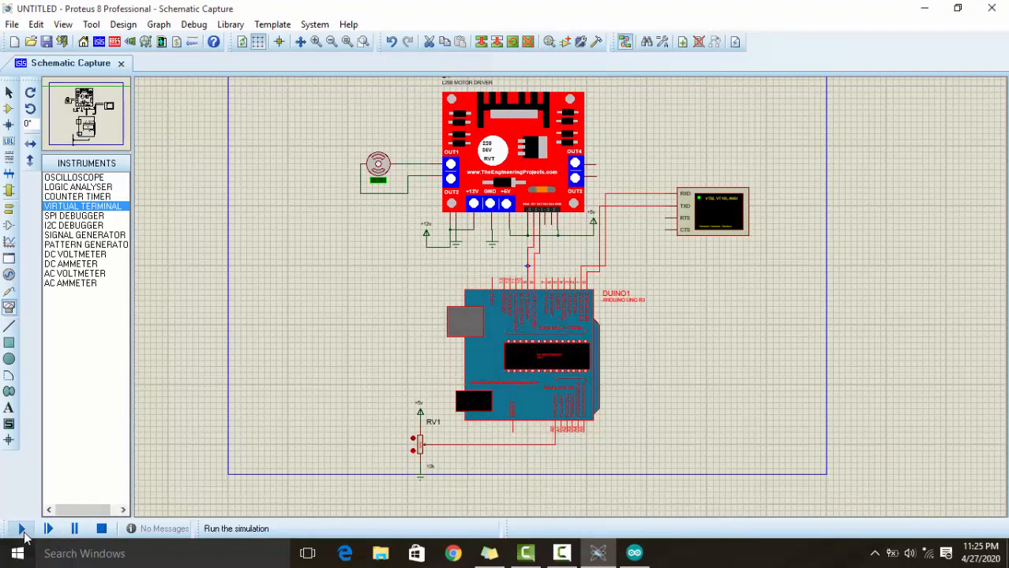
pyautogui.click(21, 528)
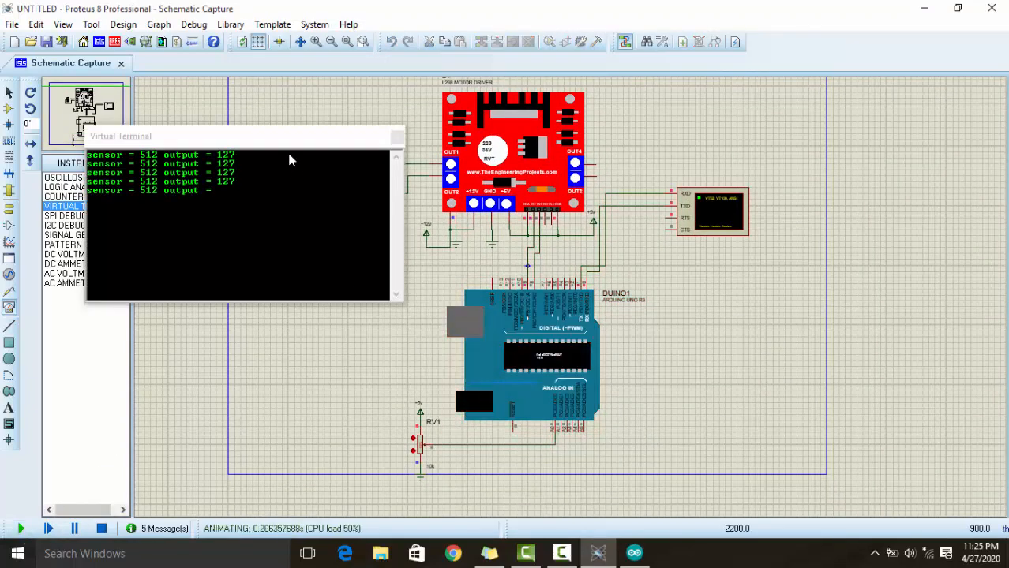
pyautogui.moveTo(281, 145); pyautogui.dragTo(269, 257)
# Step: Examine potentiometer RV1, the Arduino pins and the L298 inputs in the running circuit, and stop the simulation
pyautogui.moveTo(414, 356); pyautogui.dragTo(444, 408)
pyautogui.scroll(3, 434, 353)
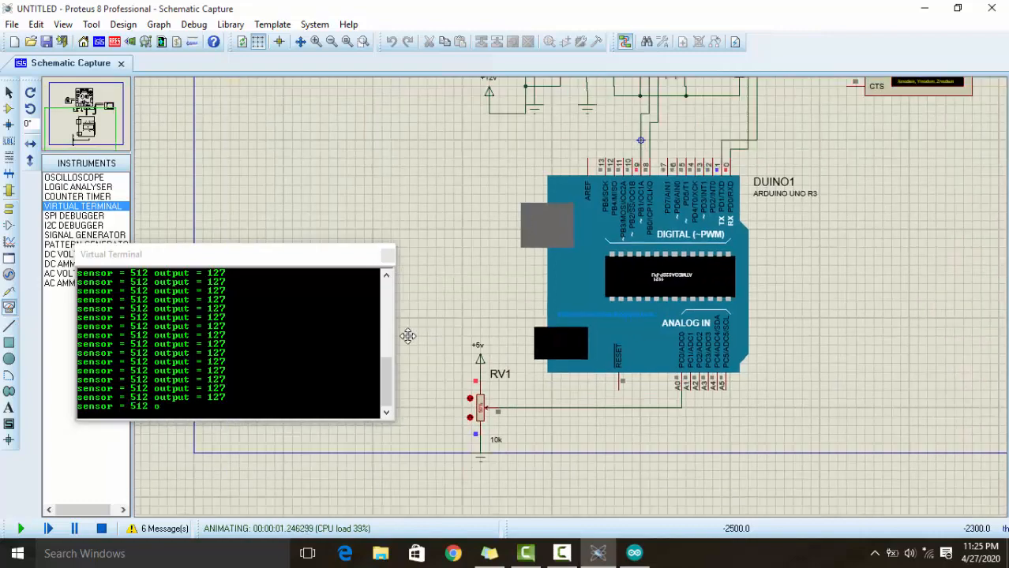
pyautogui.scroll(1, 572, 292)
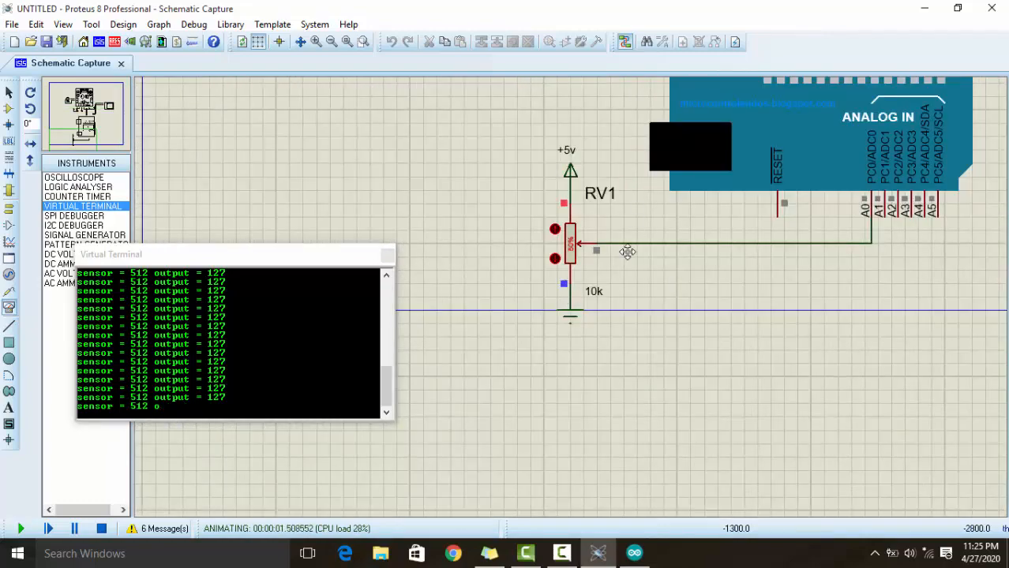
pyautogui.scroll(-2, 584, 335)
pyautogui.scroll(-1, 541, 419)
pyautogui.scroll(-1, 548, 382)
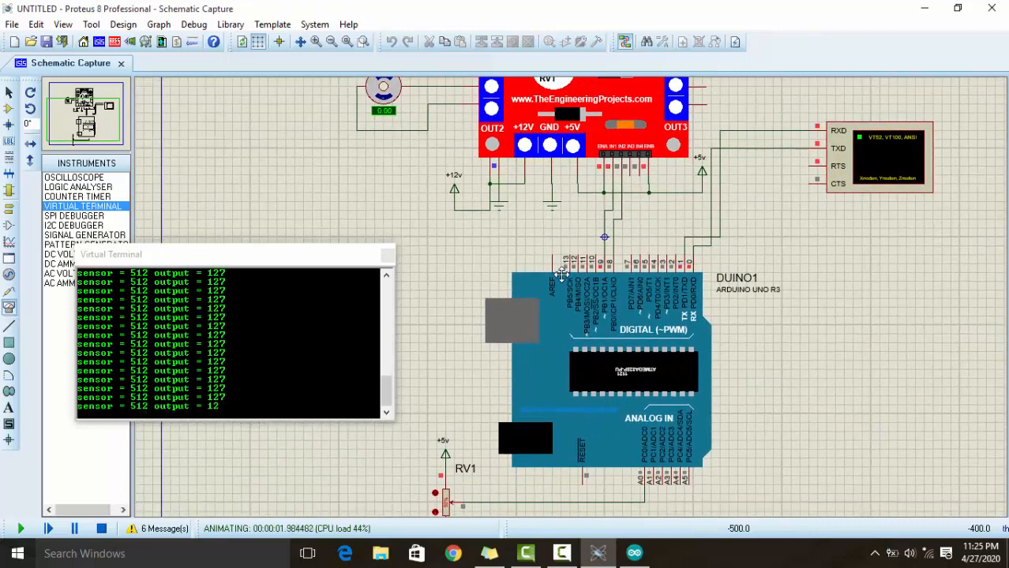
pyautogui.click(562, 274)
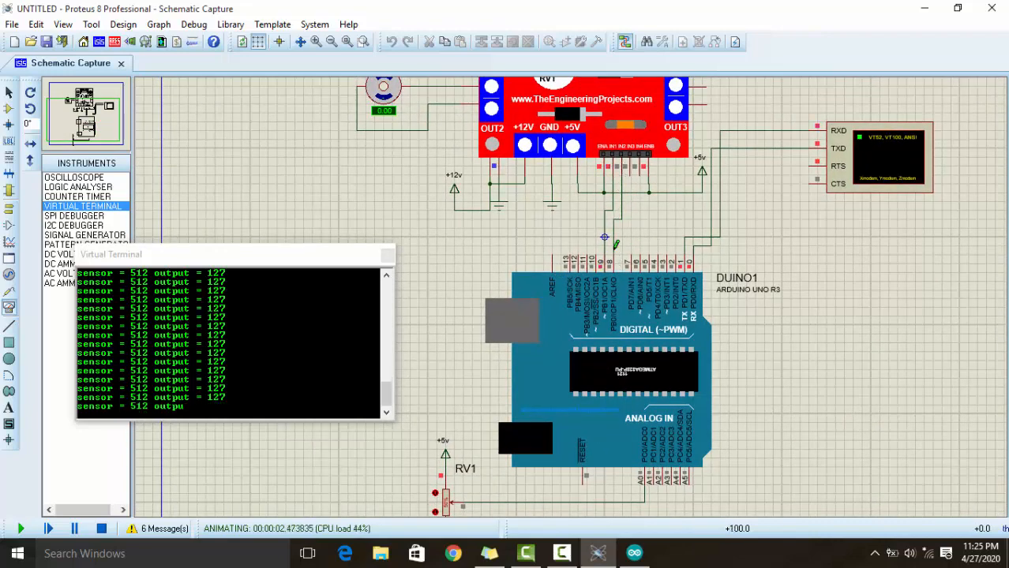
pyautogui.click(101, 530)
# Step: Switch to the Arduino IDE and declare const int direct = 8; below the analogOutPin constant
pyautogui.click(634, 553)
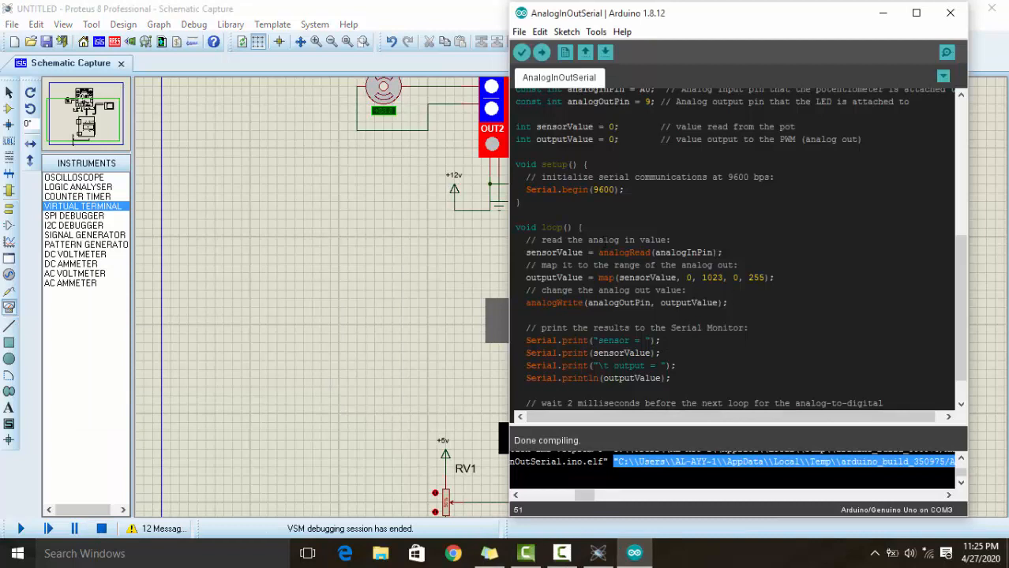
pyautogui.scroll(2, 735, 253)
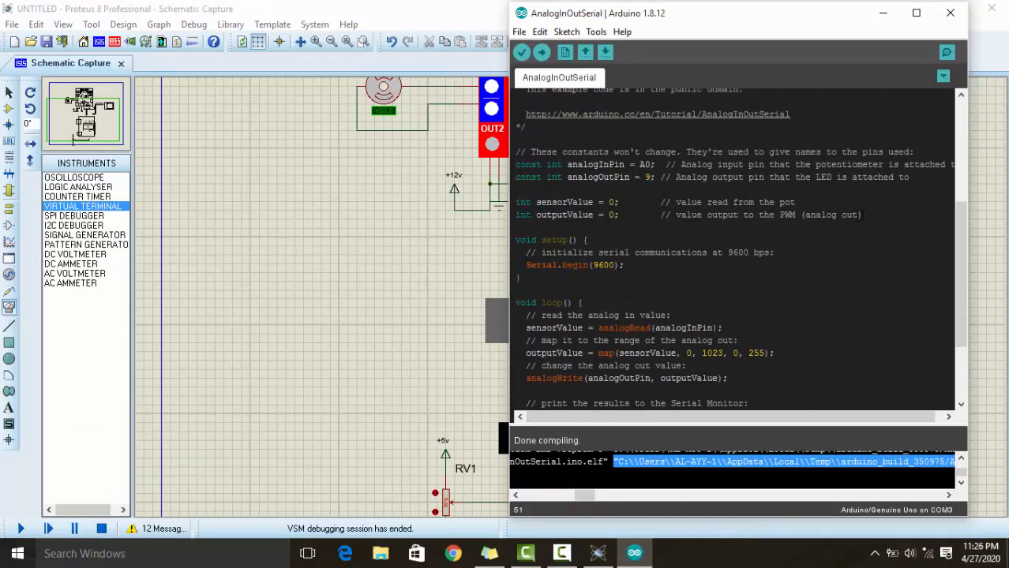
pyautogui.click(889, 180)
pyautogui.press('Return')
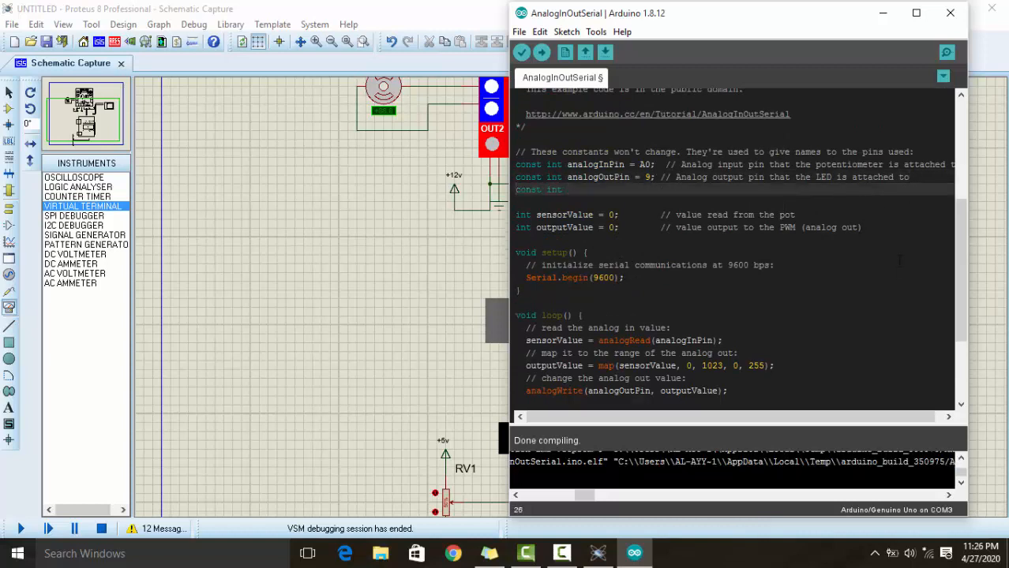
pyautogui.write('const int direction')
pyautogui.press('BackSpace')
# Step: Add pinMode(direct, OUTPUT); after Serial.begin(9600); in setup()
pyautogui.scroll(-2, 622, 257)
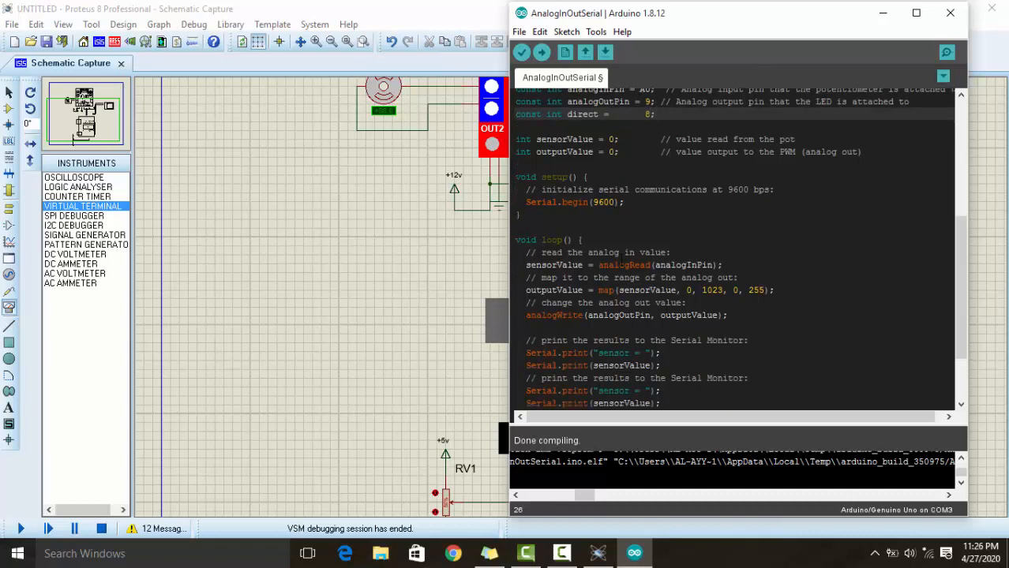
pyautogui.click(649, 207)
pyautogui.press('Return')
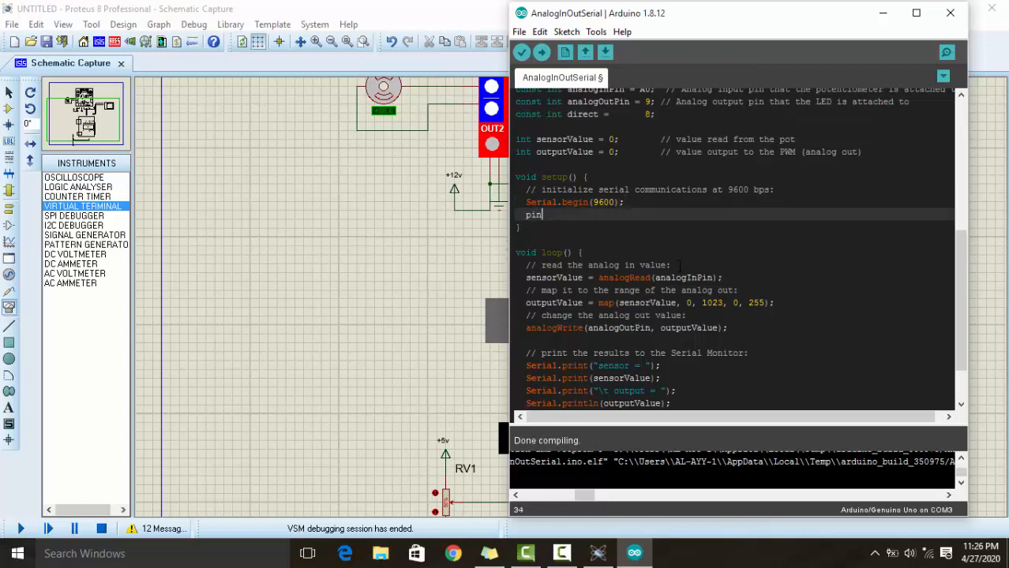
pyautogui.write('pinMode(direct, OUTPUT);')
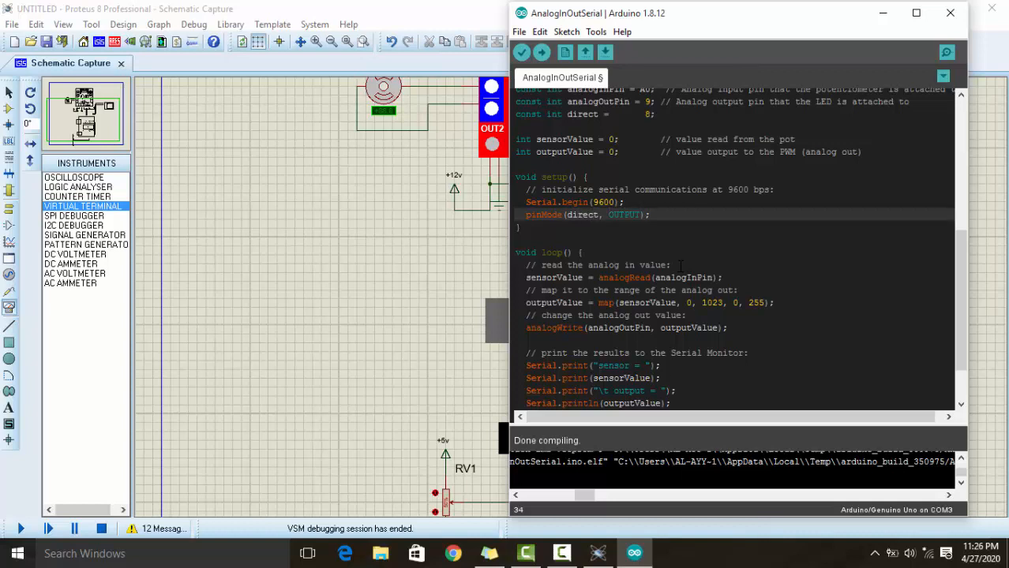
# Step: Add digitalWrite(direct, HIGH); after the analogWrite call in loop() and compile the sketch
pyautogui.scroll(-1, 679, 266)
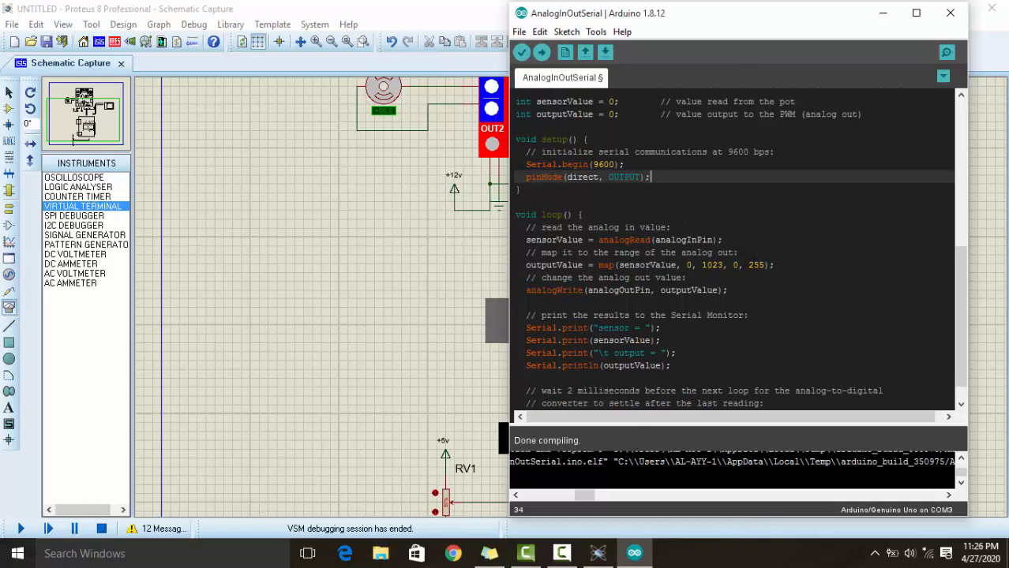
pyautogui.click(728, 290)
pyautogui.press('Return')
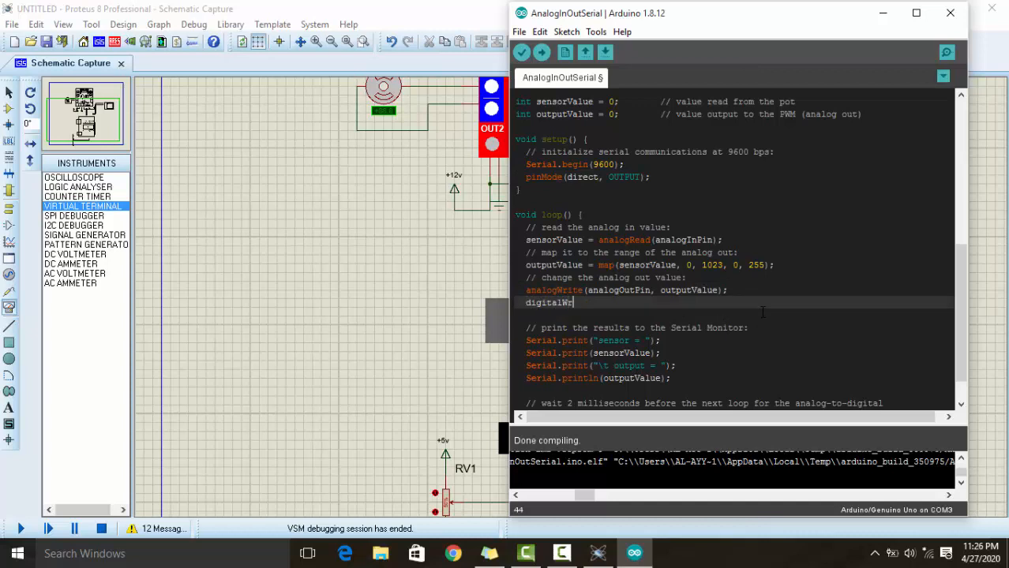
pyautogui.write('digitalWrite(direct, HIGH);')
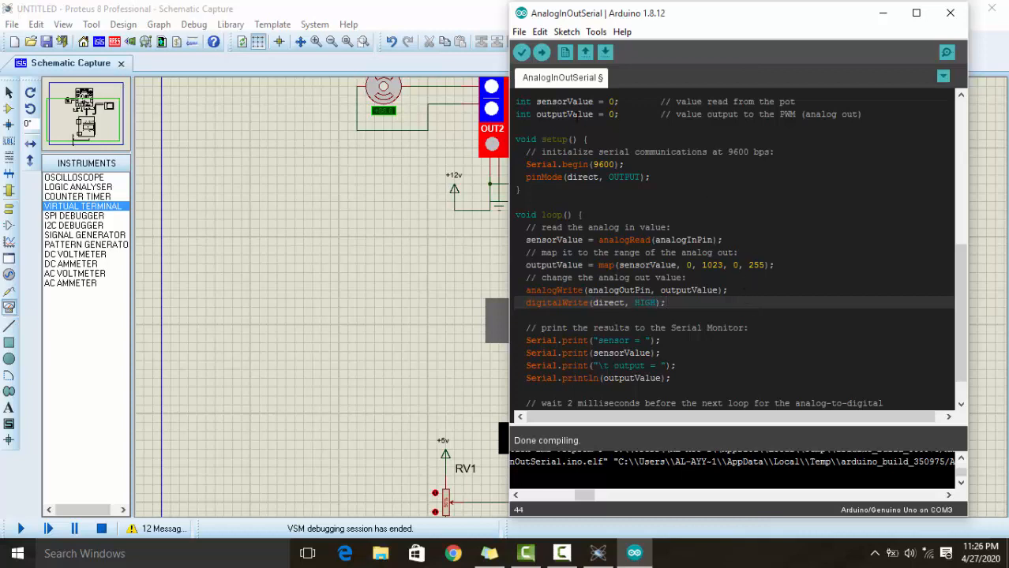
pyautogui.click(521, 52)
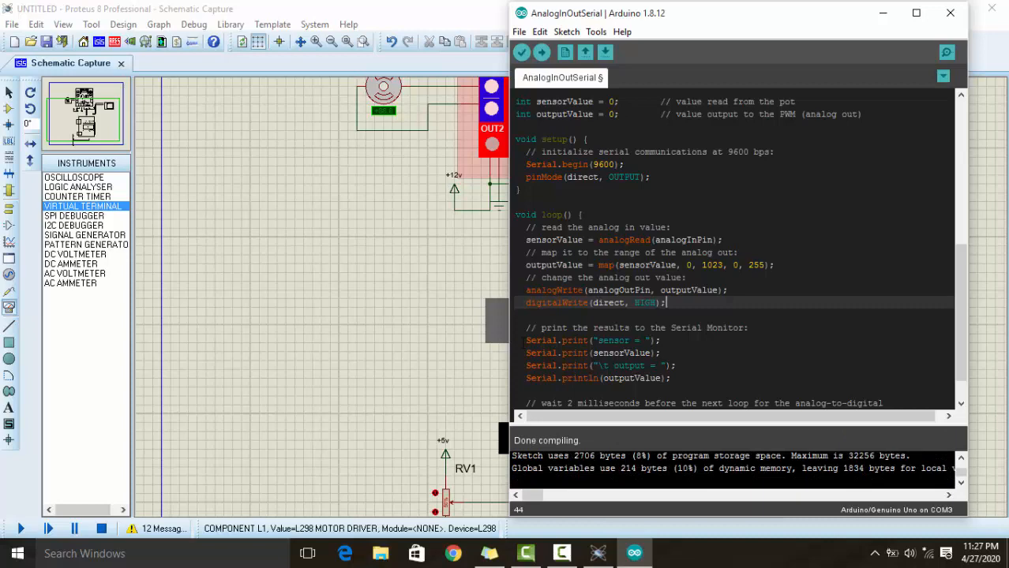
# Step: Switch to Proteus and run the simulation again with the recompiled sketch
pyautogui.click(374, 317)
pyautogui.middleClick(506, 276)
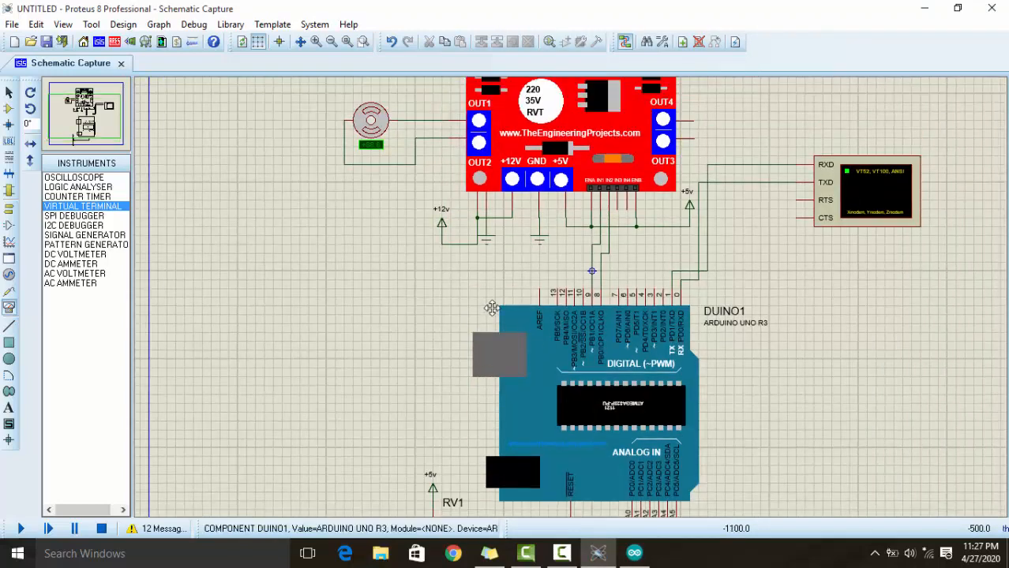
pyautogui.click(461, 301)
pyautogui.click(21, 529)
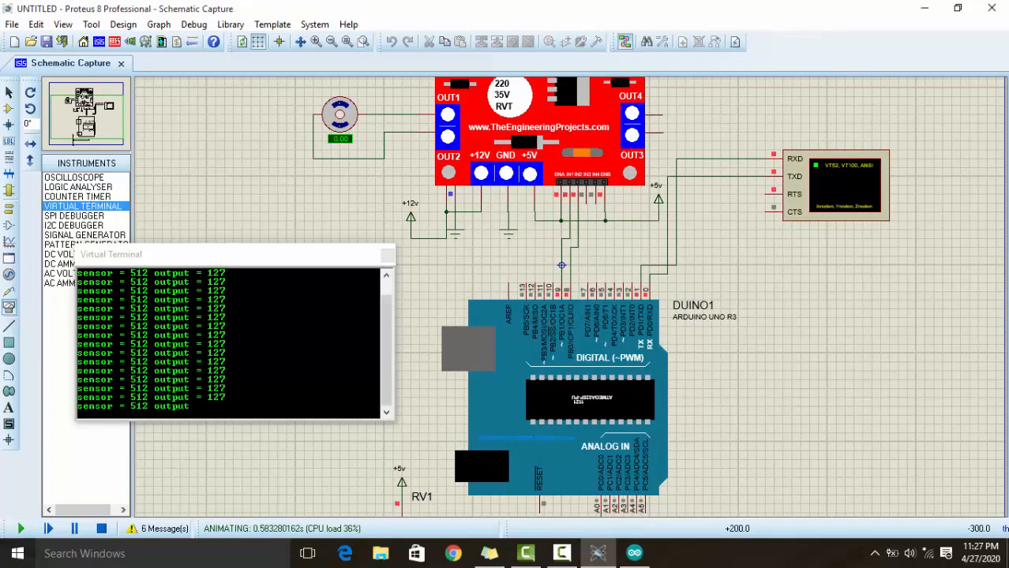
# Step: Examine the motor, the L298 input pins and the Arduino pins during the run, and stop the simulation
pyautogui.middleClick(484, 259)
pyautogui.click(495, 329)
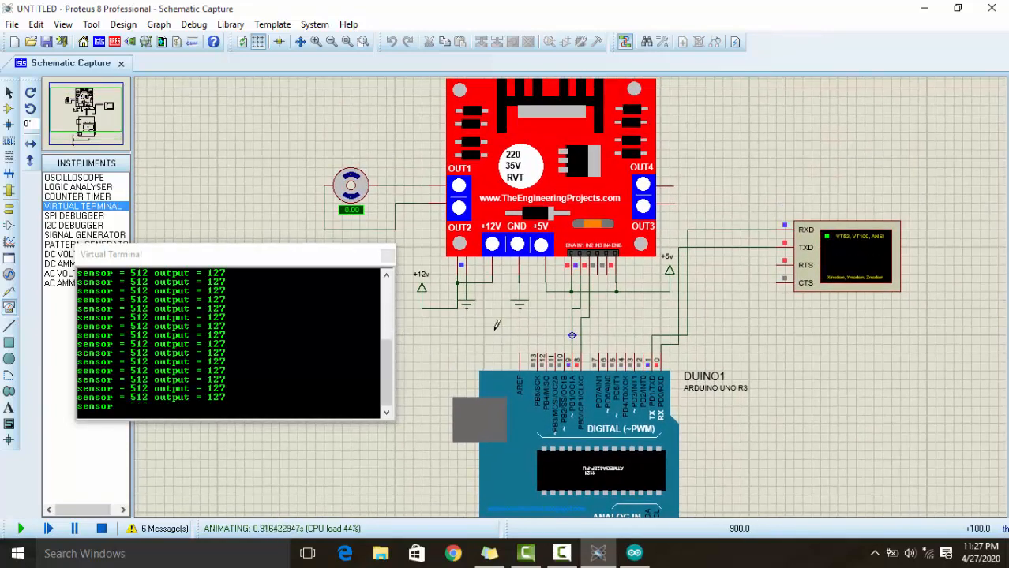
pyautogui.middleClick(613, 329)
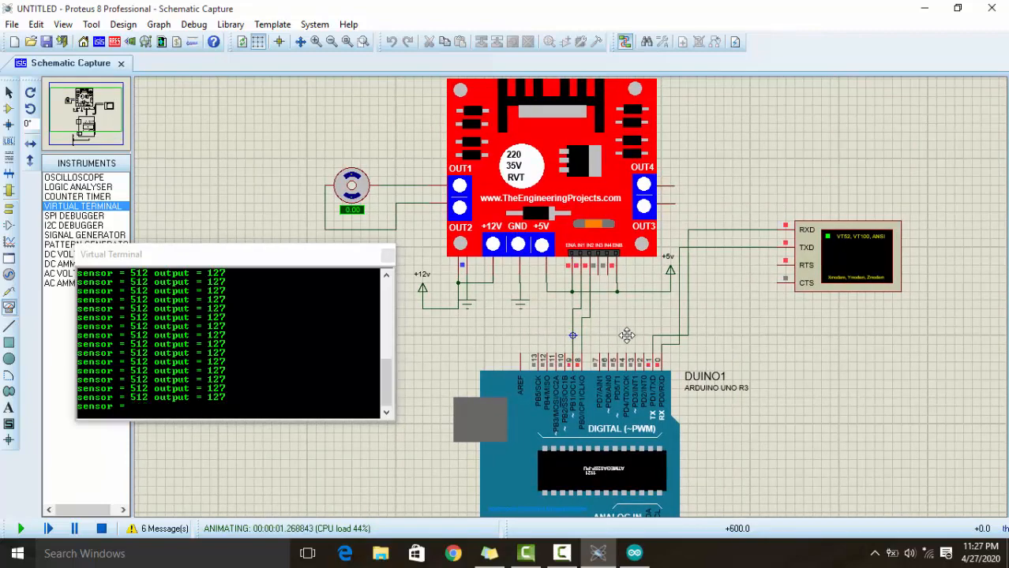
pyautogui.click(635, 337)
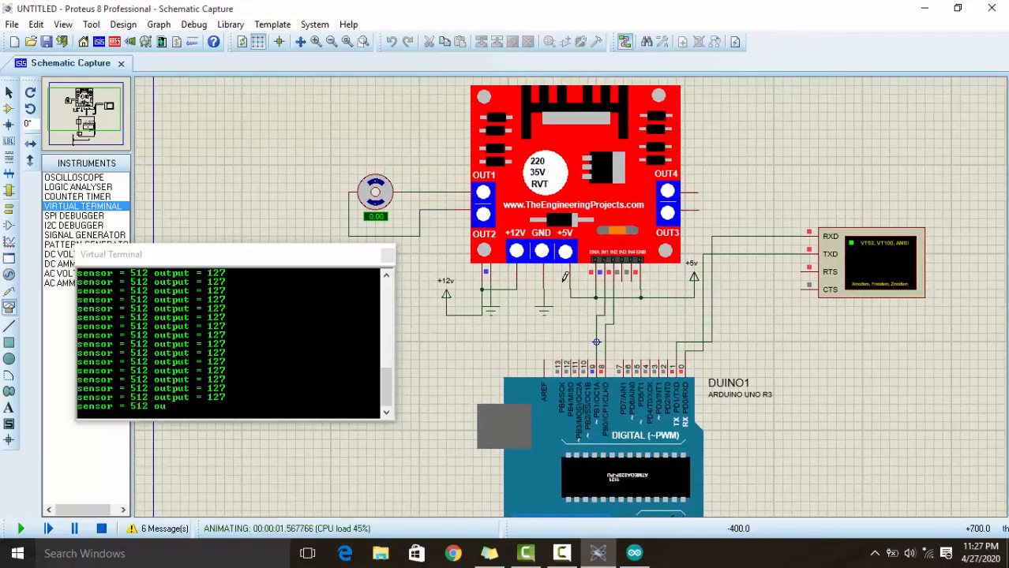
pyautogui.middleClick(513, 343)
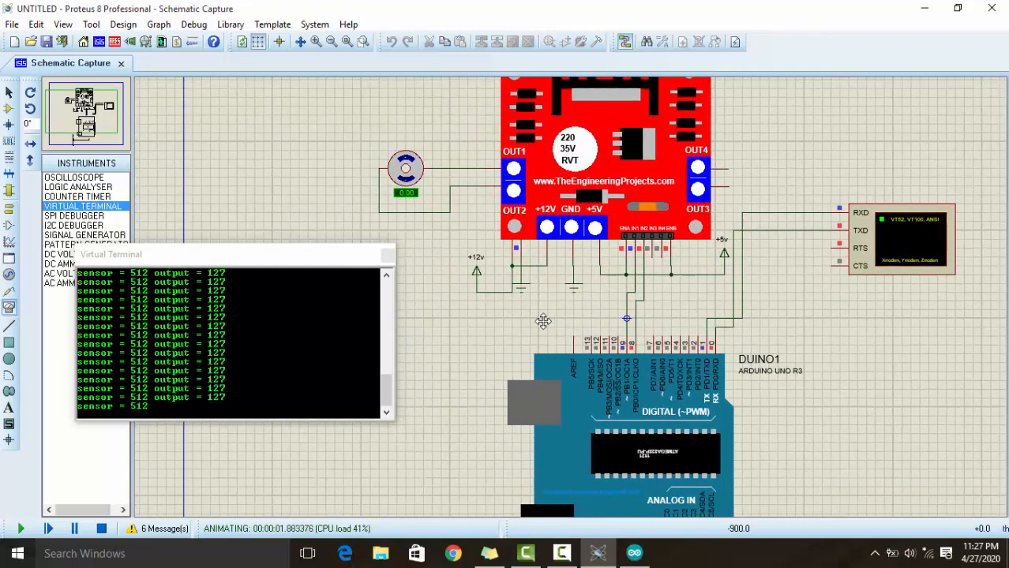
pyautogui.click(545, 320)
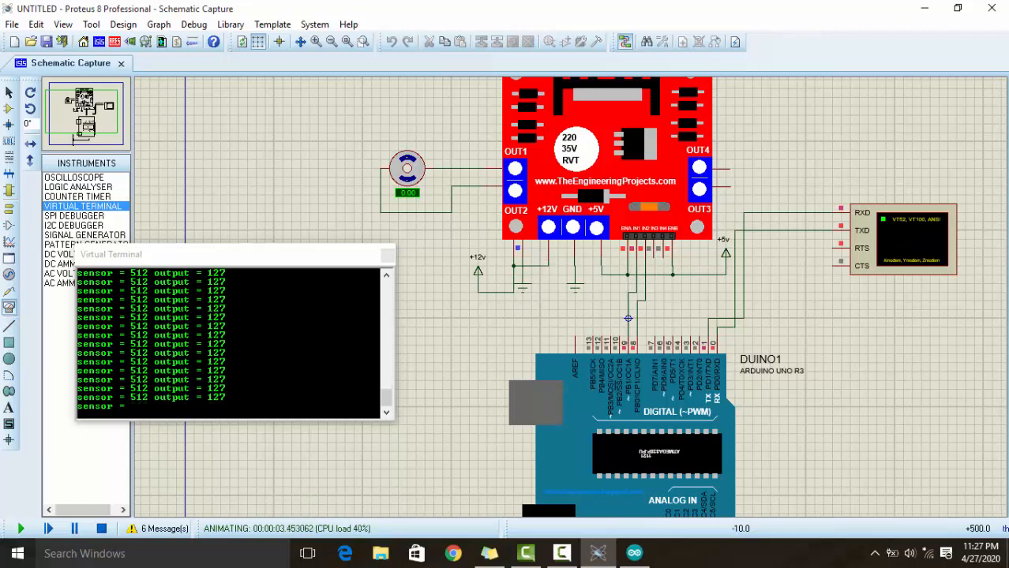
pyautogui.click(101, 528)
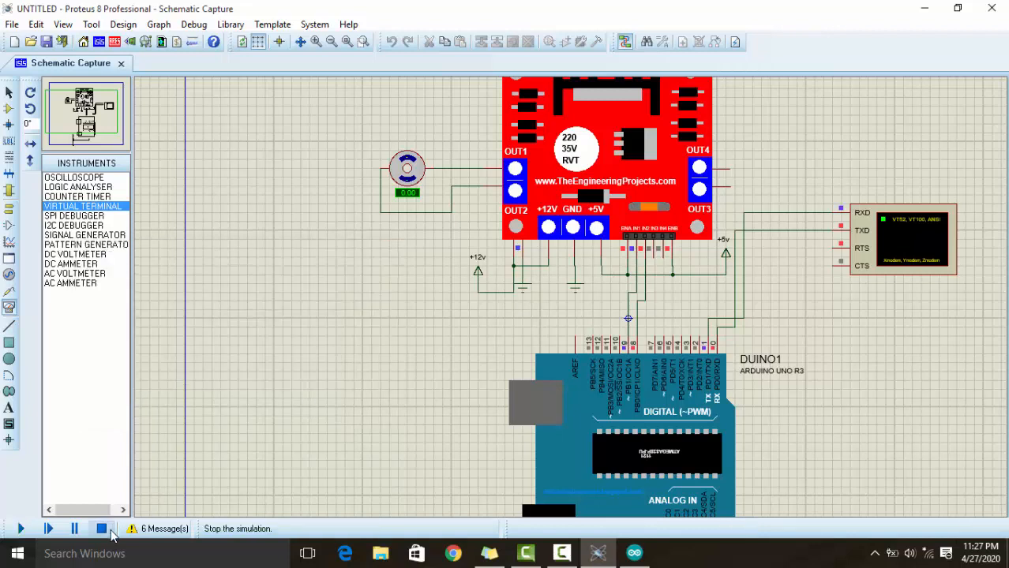
# Step: Delete the wire joining the L298 driver's +12V pin to the +12v supply line
pyautogui.rightClick(519, 289)
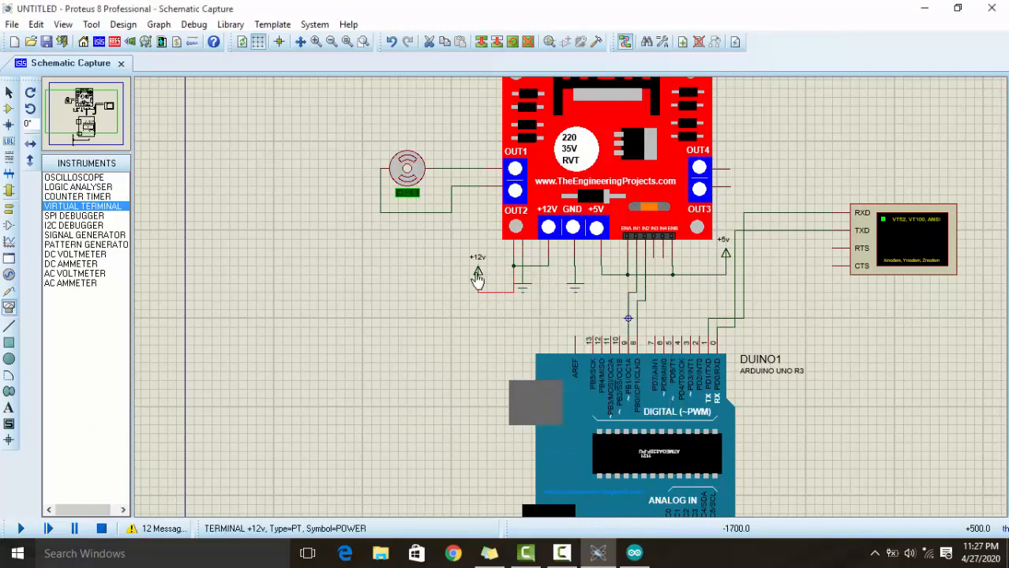
pyautogui.rightClick(484, 274)
pyautogui.click(454, 337)
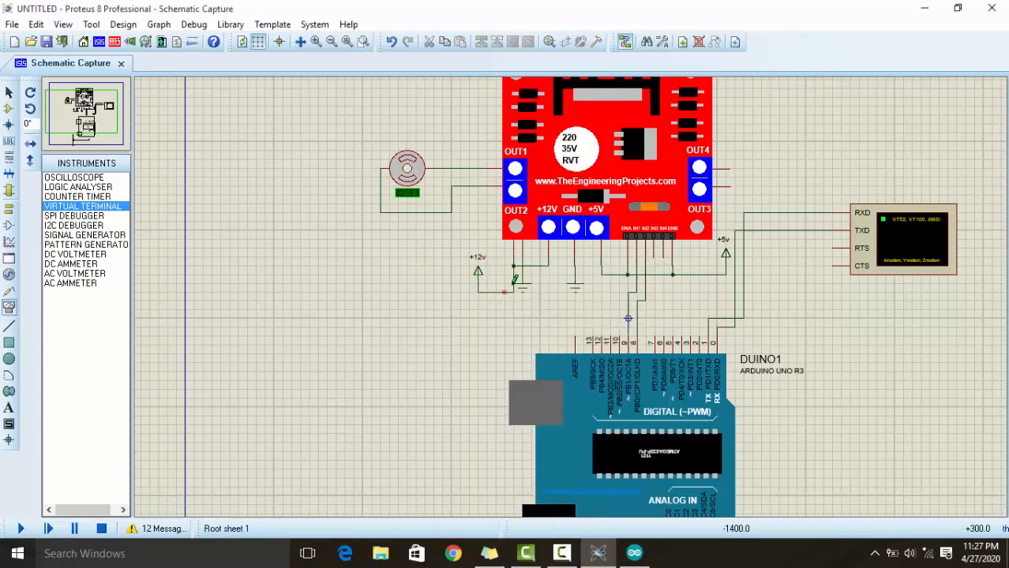
pyautogui.rightClick(549, 261)
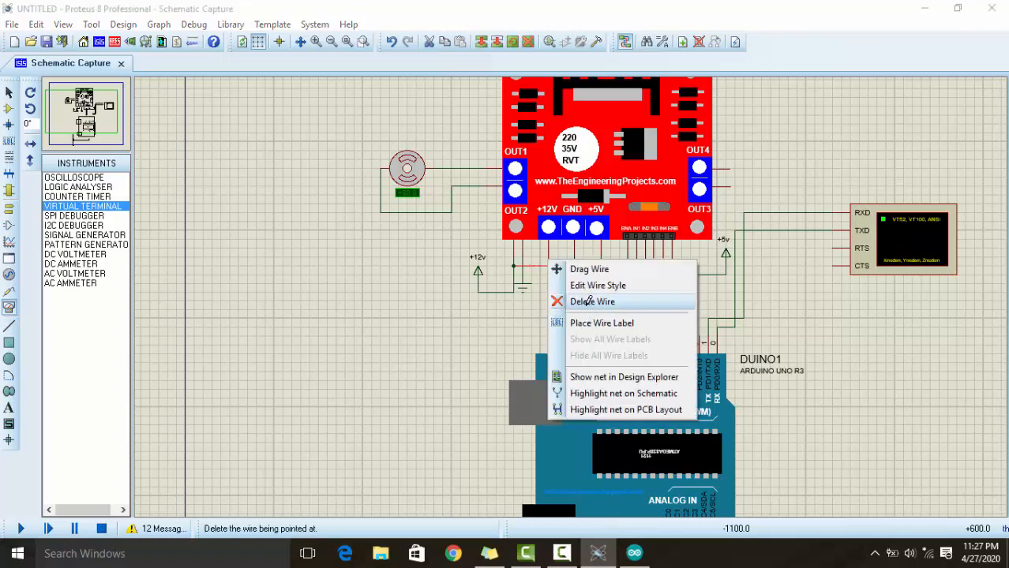
pyautogui.click(589, 302)
# Step: Change the label of the +12v power terminal below the motor driver to +5v
pyautogui.scroll(1, 429, 282)
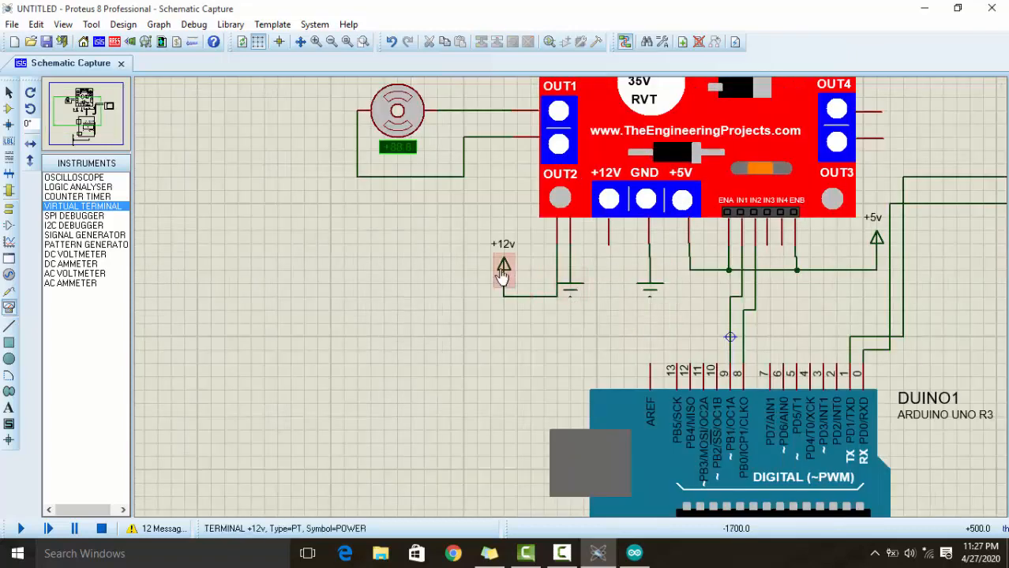
pyautogui.rightClick(503, 273)
pyautogui.click(551, 286)
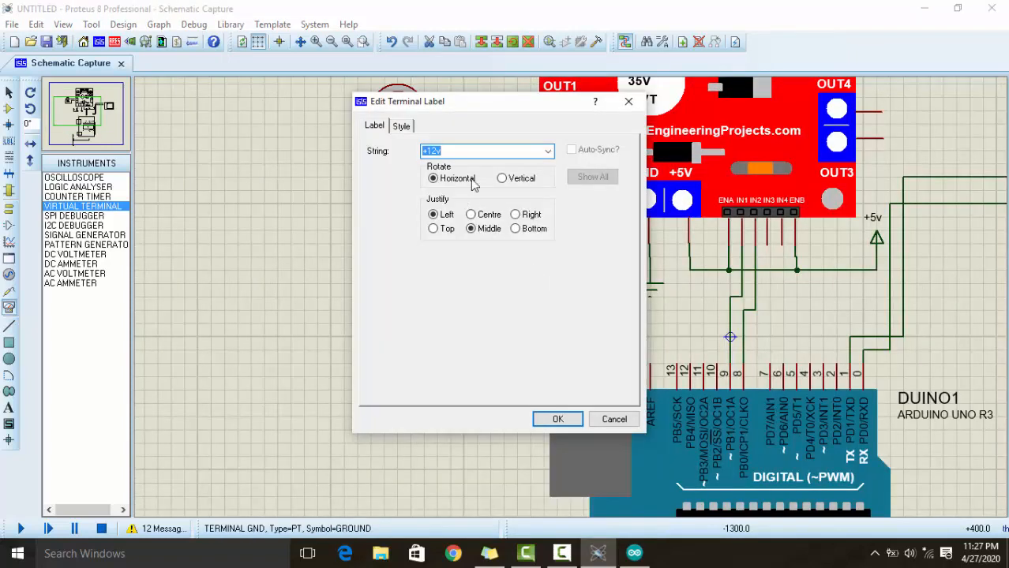
pyautogui.click(439, 151)
pyautogui.click(557, 419)
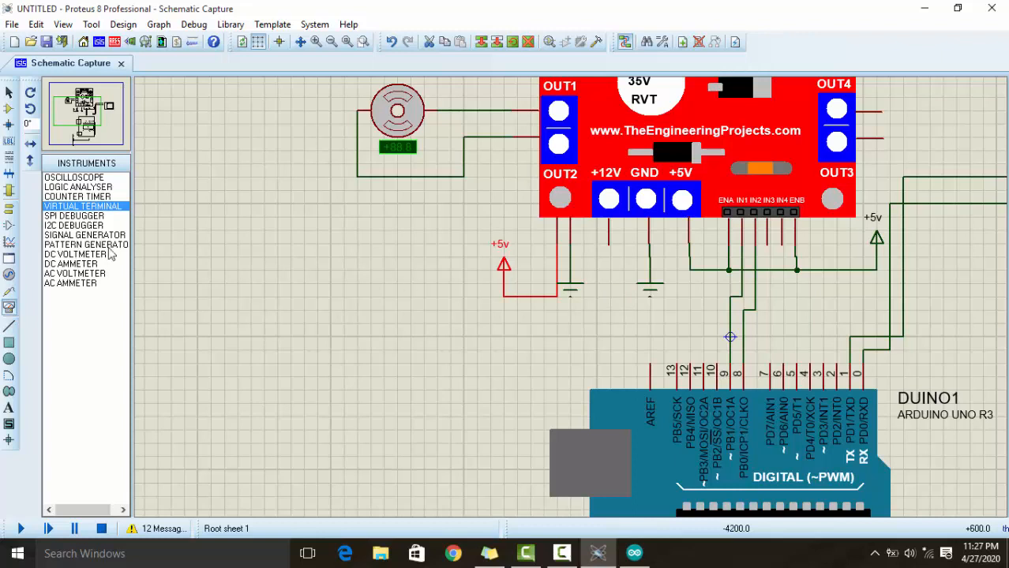
# Step: Place a power terminal below the L298 driver and wire it to the driver's +12V pin
pyautogui.click(10, 212)
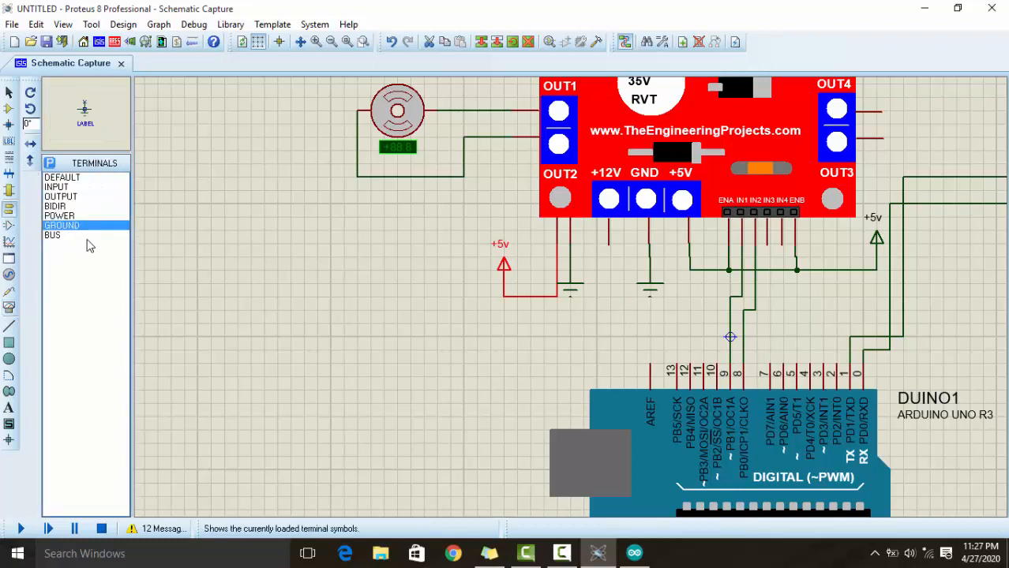
pyautogui.click(67, 216)
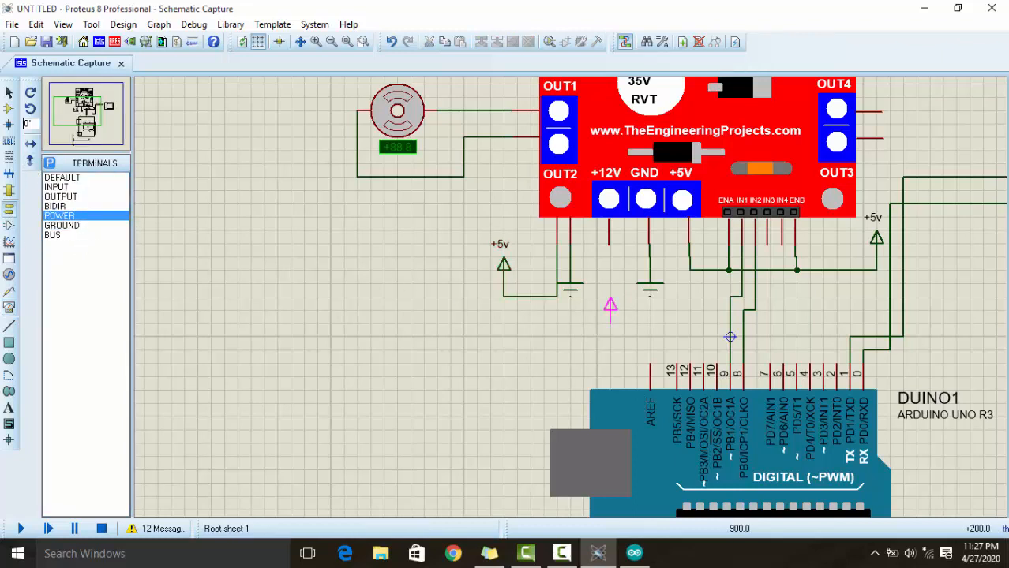
pyautogui.click(635, 257)
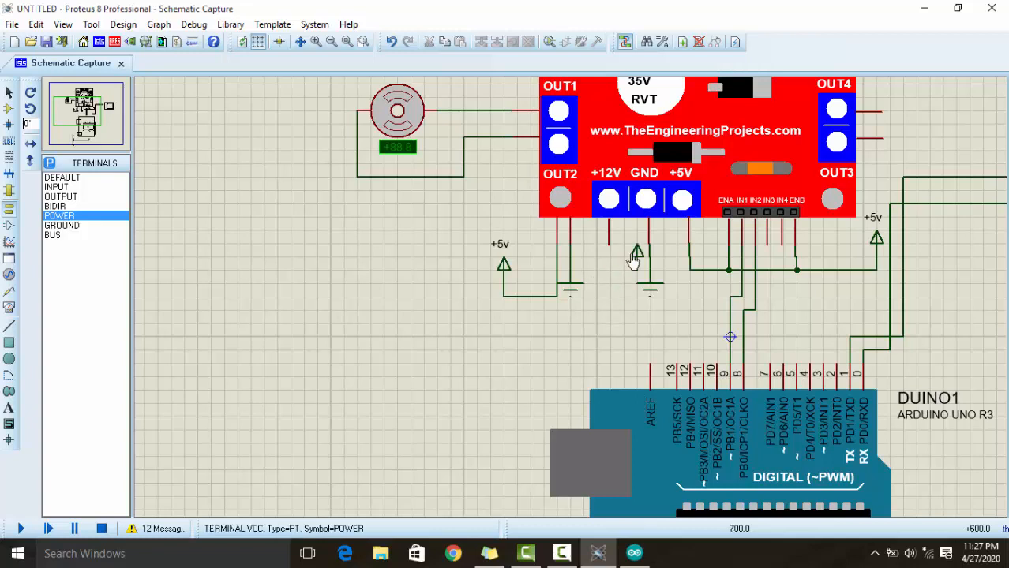
pyautogui.click(609, 244)
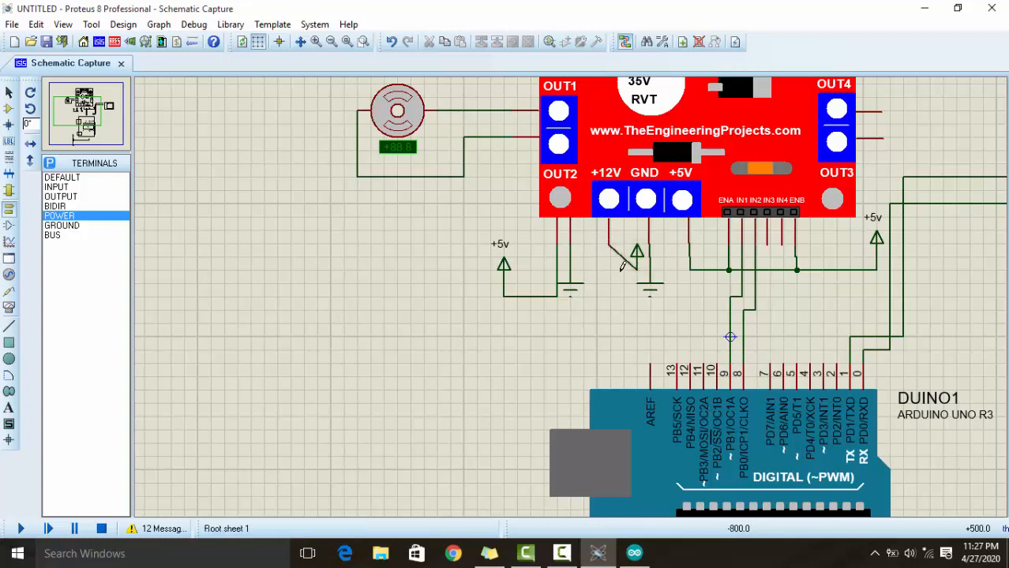
pyautogui.rightClick(636, 252)
pyautogui.click(646, 258)
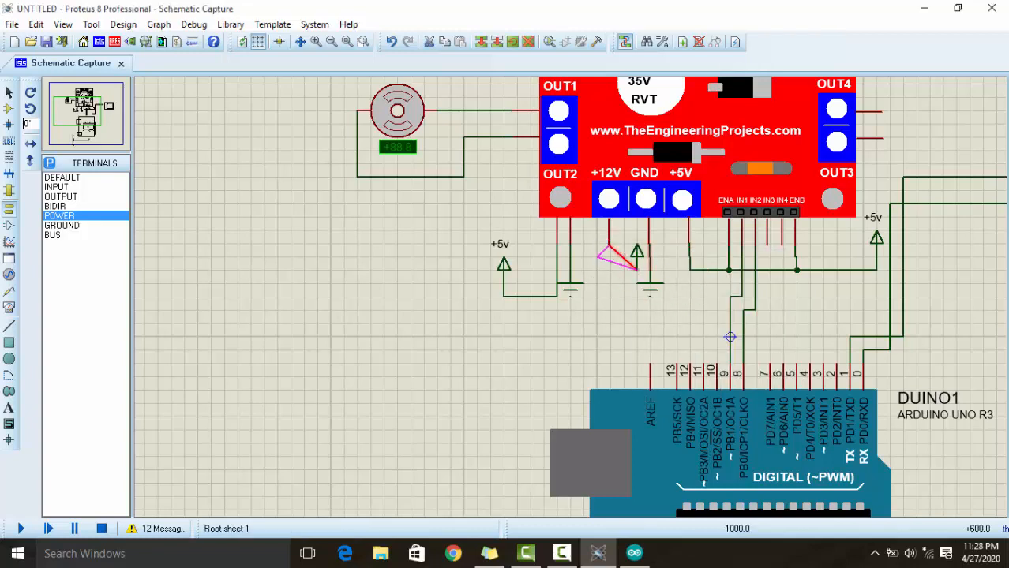
pyautogui.click(610, 271)
# Step: Label the new power terminal beside the L298 driver's GND pin as +12v
pyautogui.rightClick(645, 248)
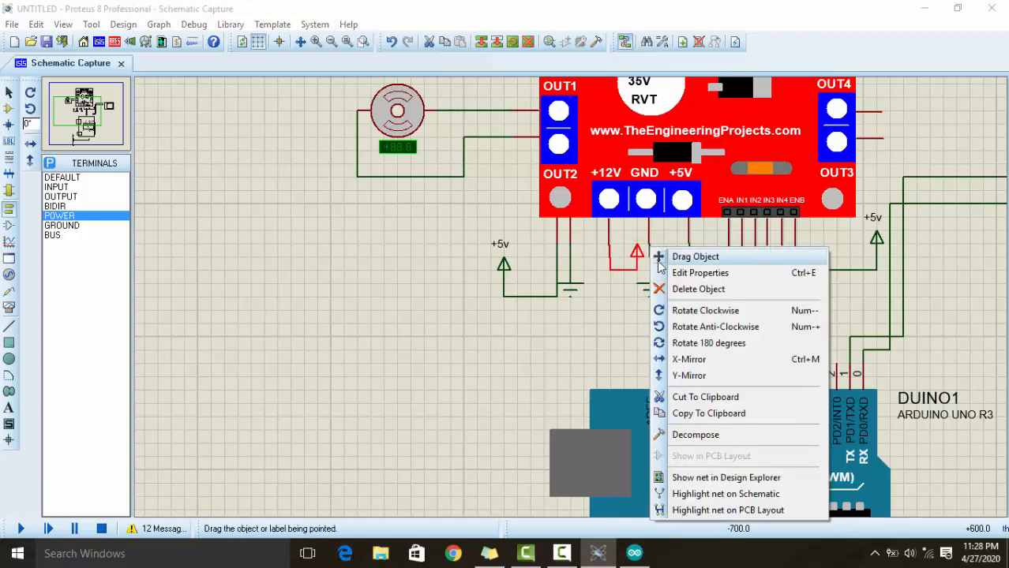
pyautogui.click(657, 270)
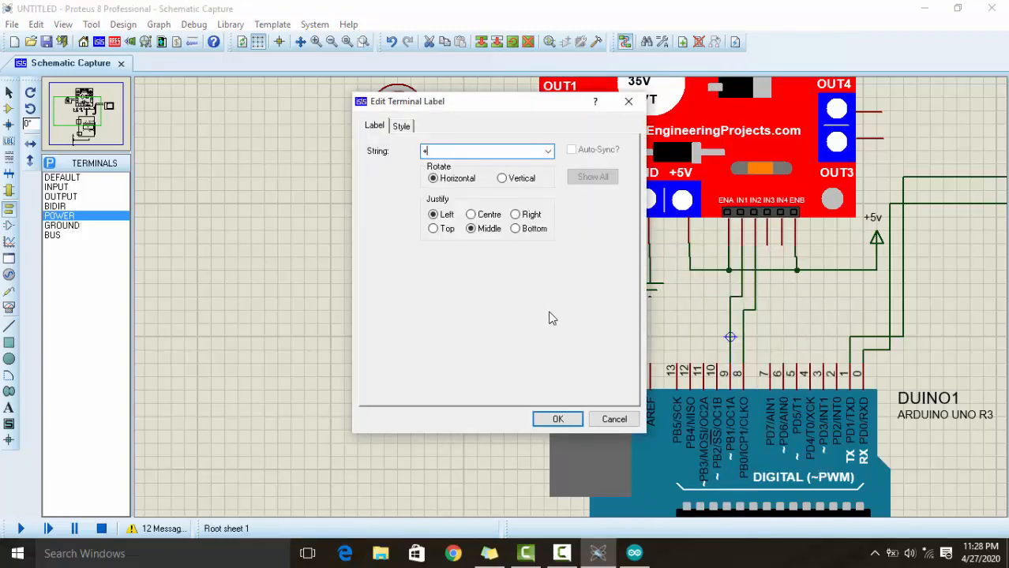
pyautogui.write('+12v')
pyautogui.press('Return')
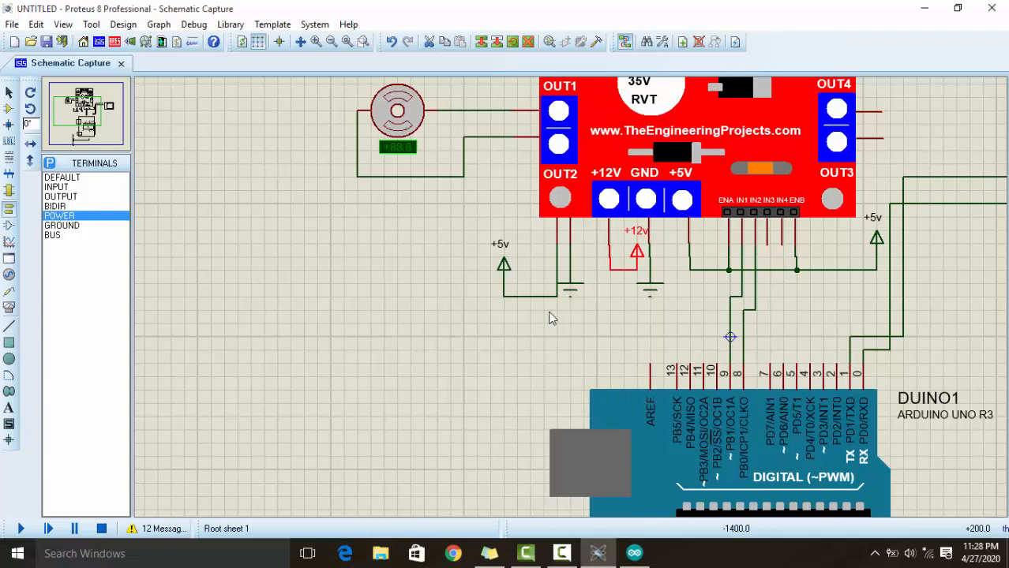
# Step: Run the simulation and move the Virtual Terminal window so that it does not cover the motor
pyautogui.scroll(-3, 551, 317)
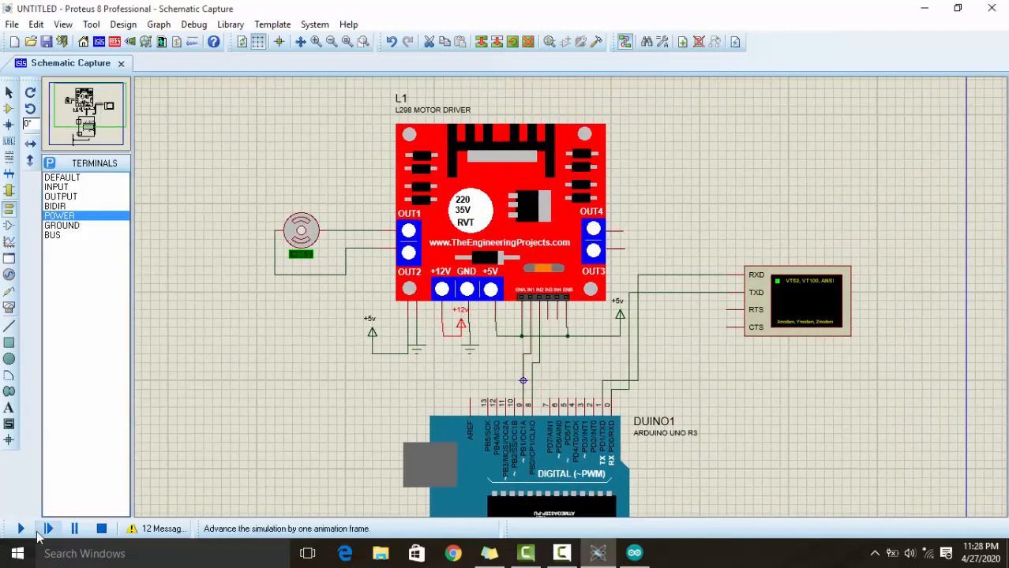
pyautogui.click(21, 529)
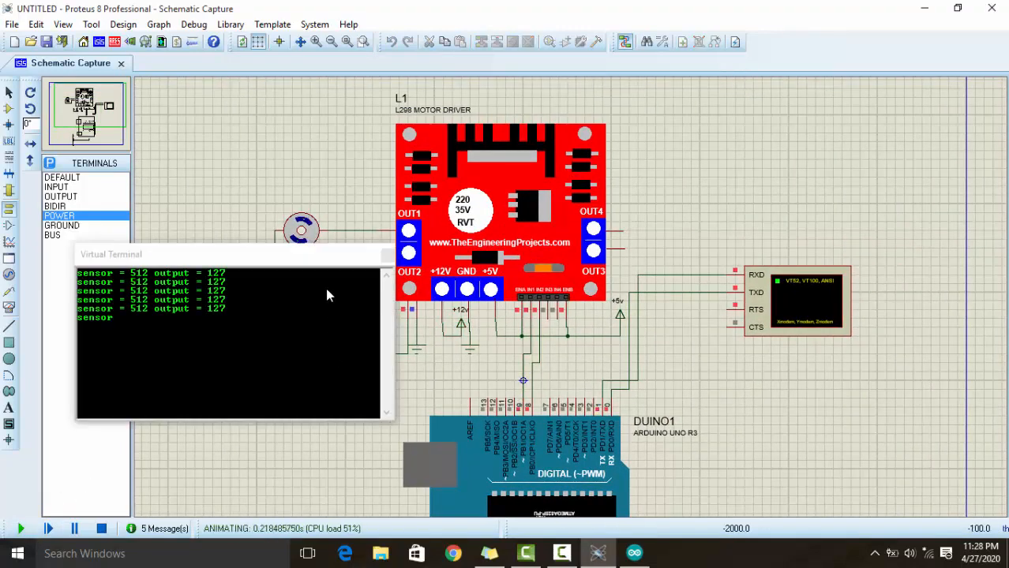
pyautogui.moveTo(327, 258); pyautogui.dragTo(298, 323)
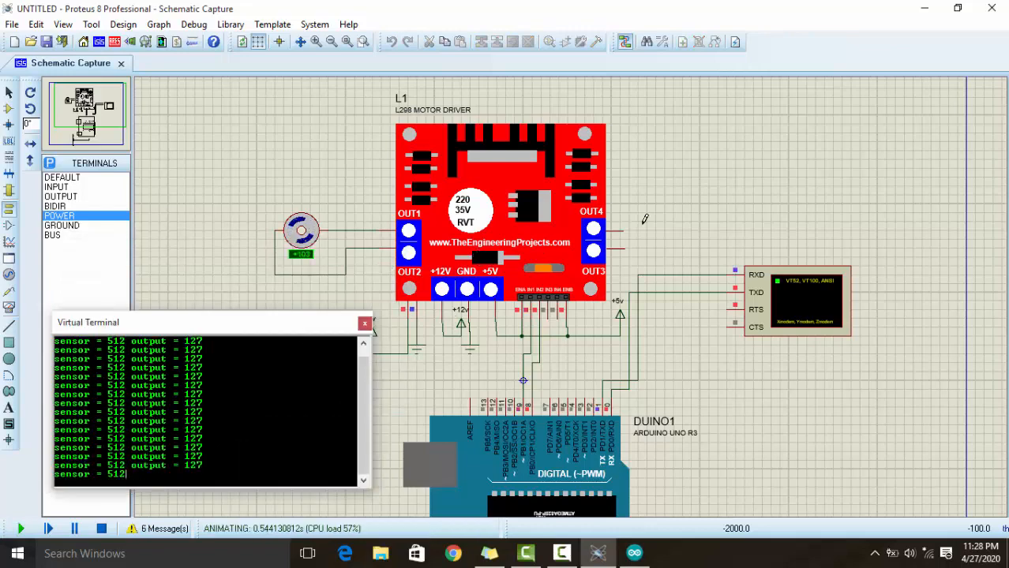
pyautogui.middleClick(694, 204)
pyautogui.click(763, 186)
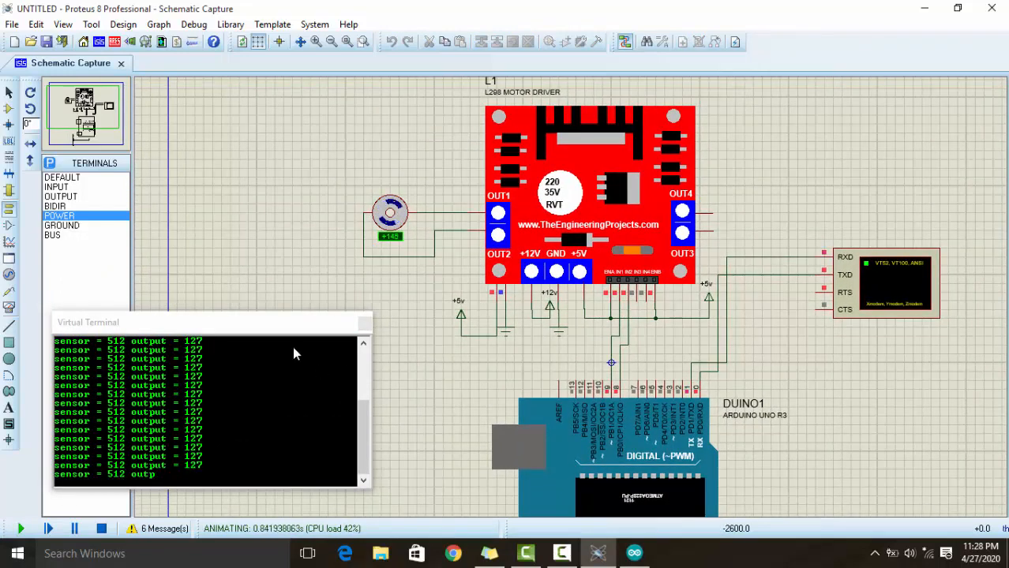
pyautogui.moveTo(274, 326); pyautogui.dragTo(290, 296)
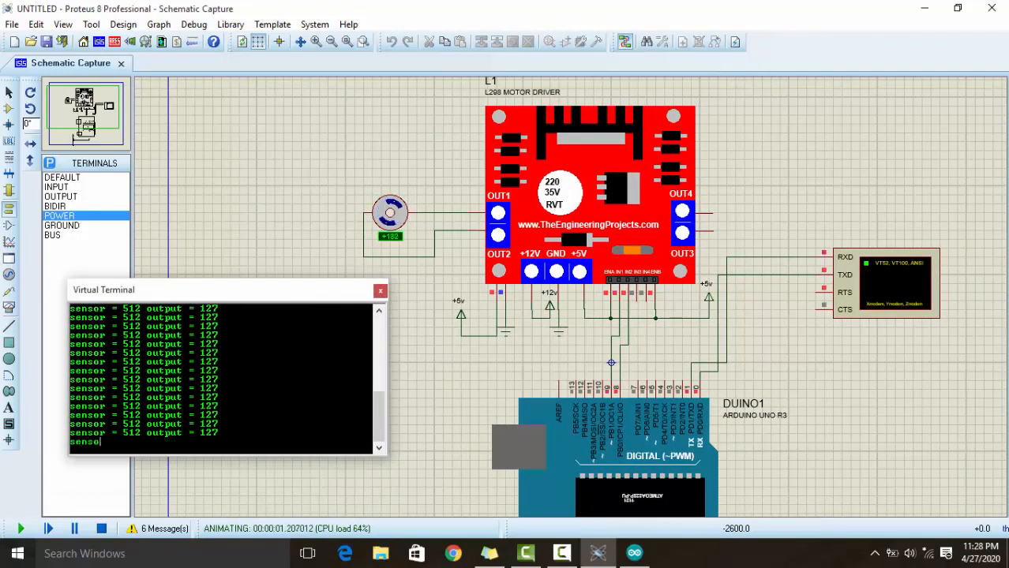
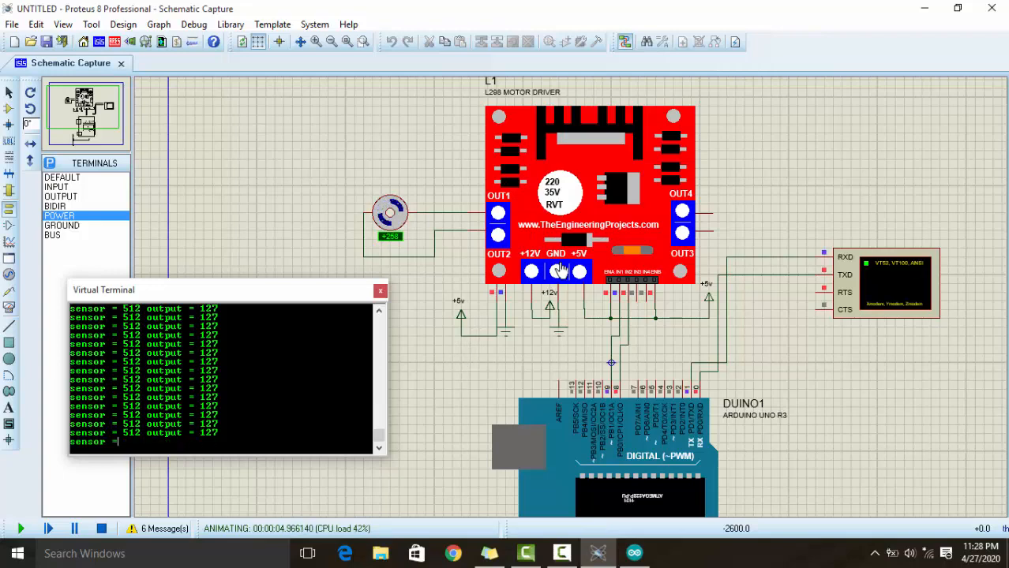
# Step: Raise potentiometer RV1 step by step to its maximum while the simulation runs
pyautogui.scroll(-4, 490, 319)
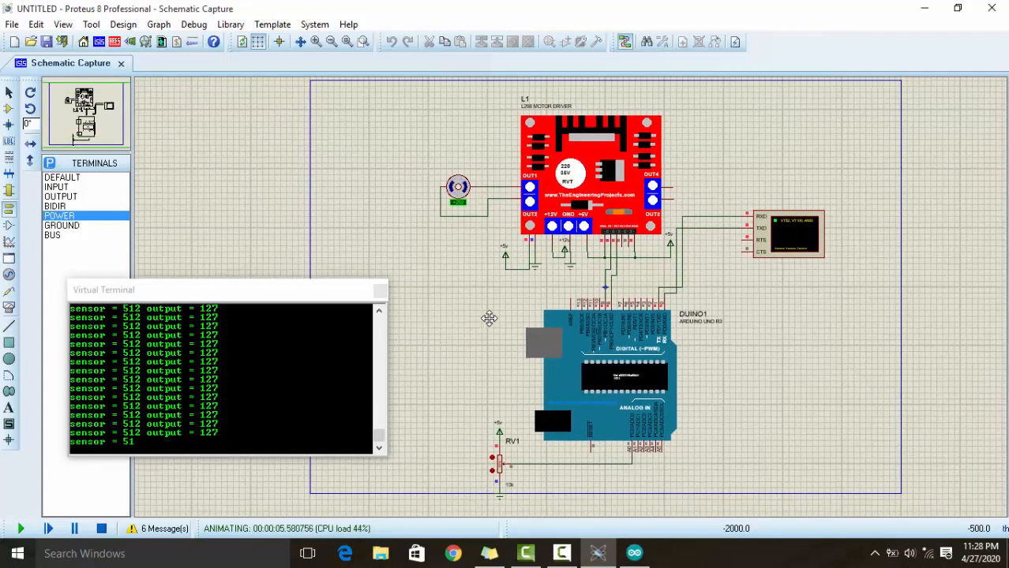
pyautogui.click(493, 457)
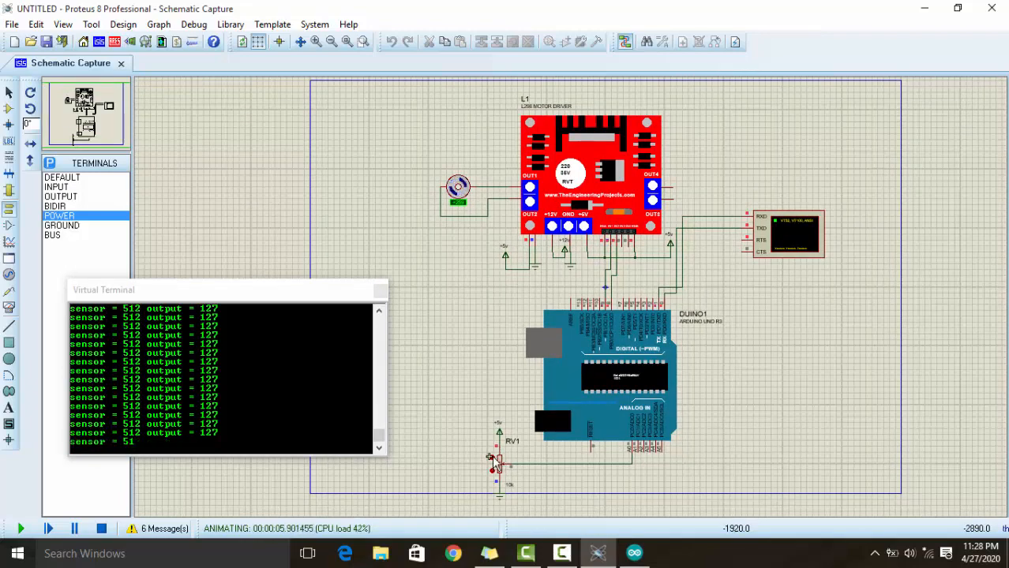
pyautogui.click(490, 458)
pyautogui.click(491, 458)
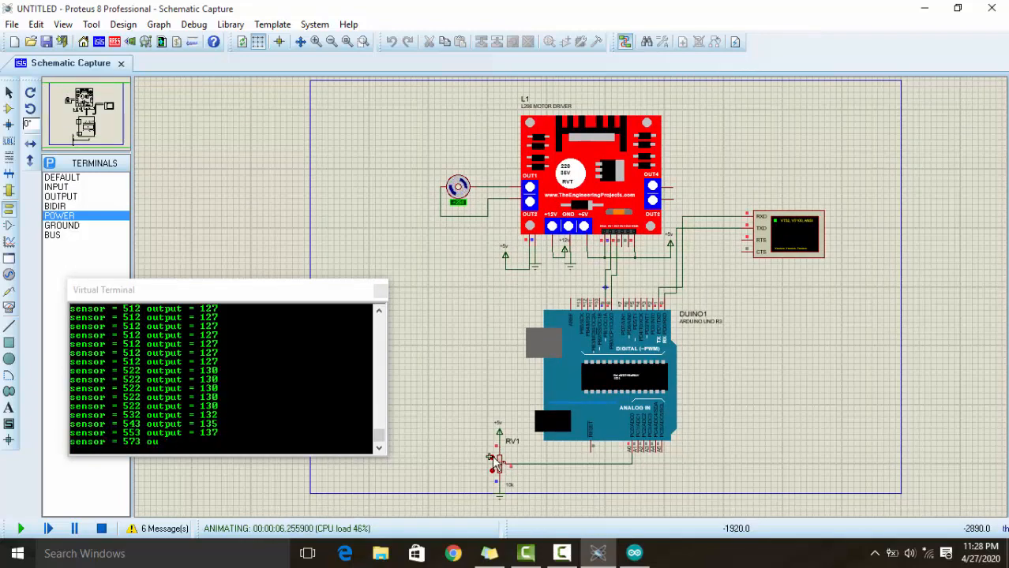
pyautogui.click(490, 458)
pyautogui.click(490, 458)
pyautogui.click(490, 458)
pyautogui.click(490, 458)
pyautogui.click(490, 458)
pyautogui.click(490, 458)
pyautogui.click(490, 458)
pyautogui.click(490, 458)
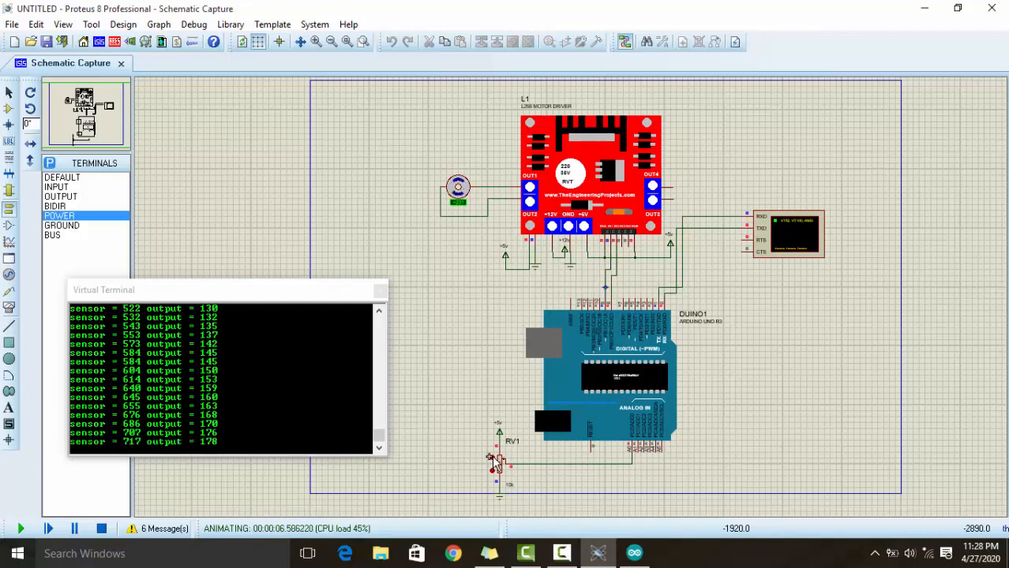
pyautogui.click(491, 458)
pyautogui.click(491, 458)
pyautogui.click(490, 458)
pyautogui.click(490, 458)
pyautogui.click(490, 458)
pyautogui.click(491, 458)
pyautogui.click(490, 458)
pyautogui.click(490, 458)
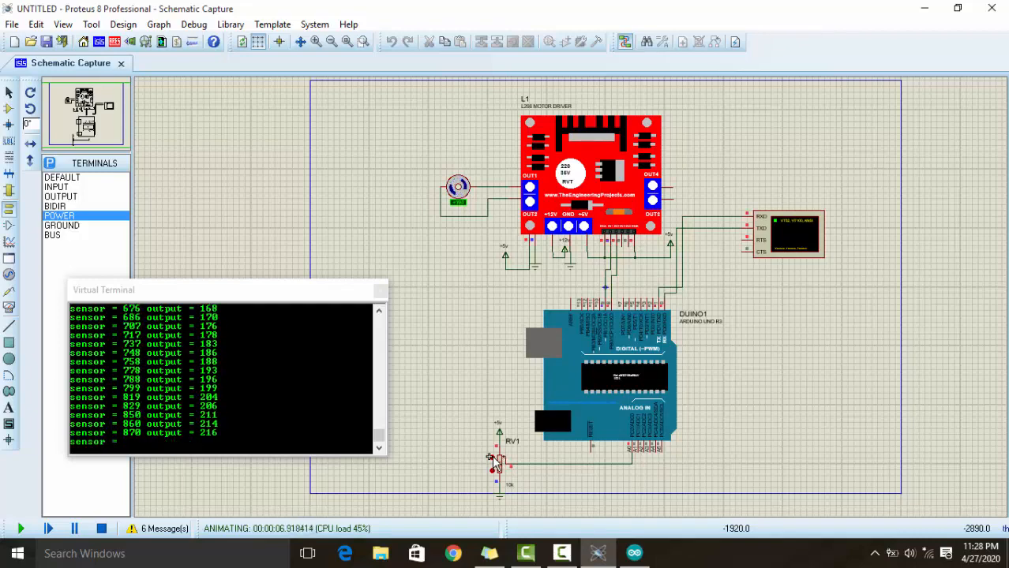
pyautogui.click(490, 457)
pyautogui.click(491, 458)
pyautogui.click(490, 457)
pyautogui.click(490, 458)
pyautogui.click(491, 458)
pyautogui.click(490, 458)
# Step: Examine the motor's speed and the L298 pin states at full potentiometer setting, and stop the simulation
pyautogui.scroll(3, 495, 341)
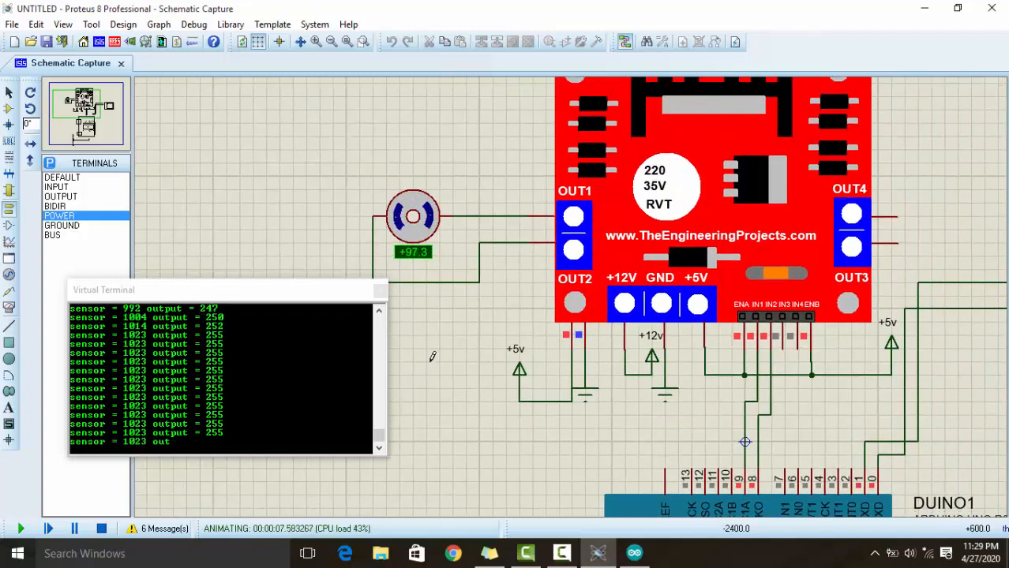
pyautogui.scroll(-1, 475, 278)
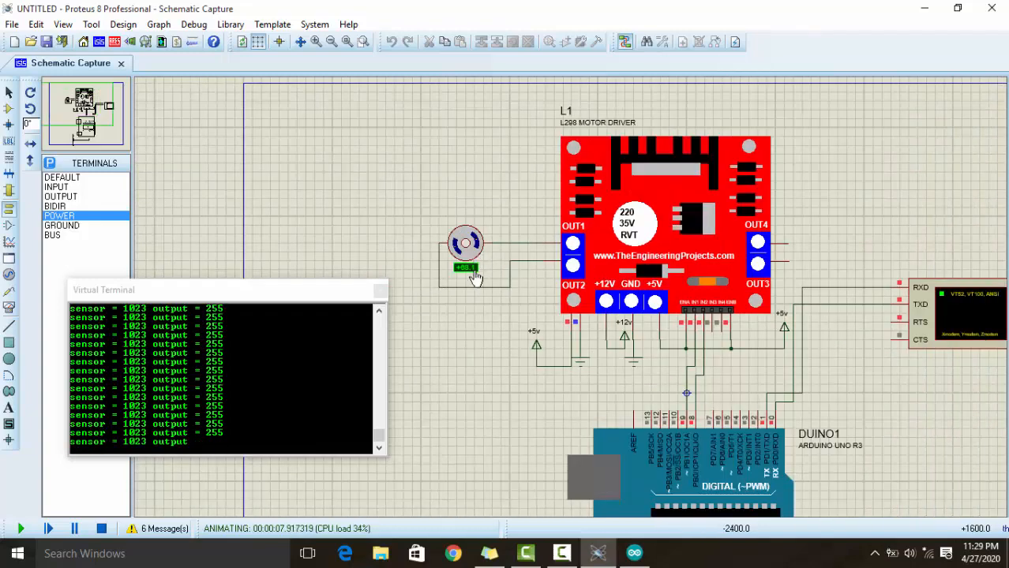
pyautogui.middleClick(497, 409)
pyautogui.click(448, 273)
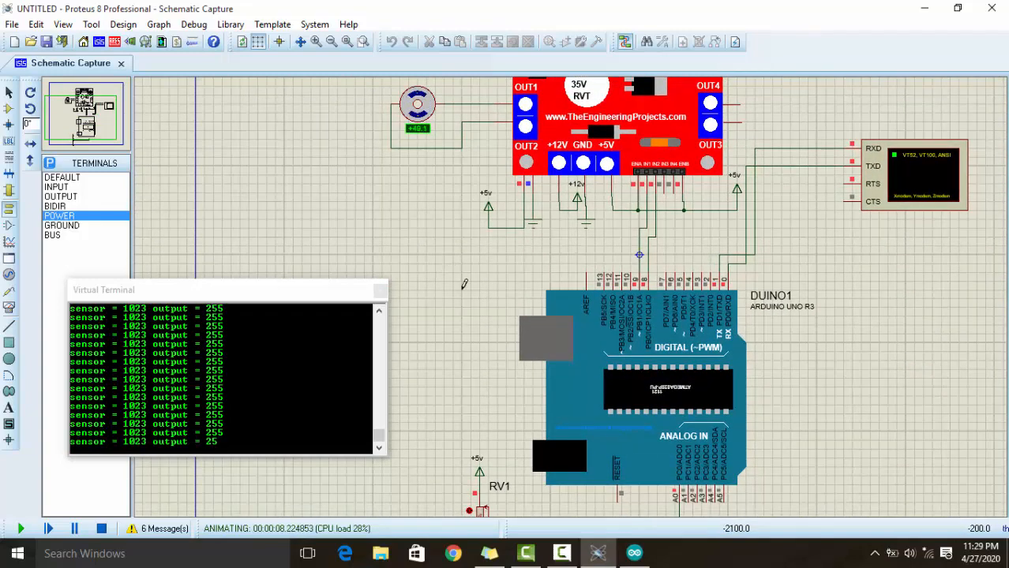
pyautogui.middleClick(434, 226)
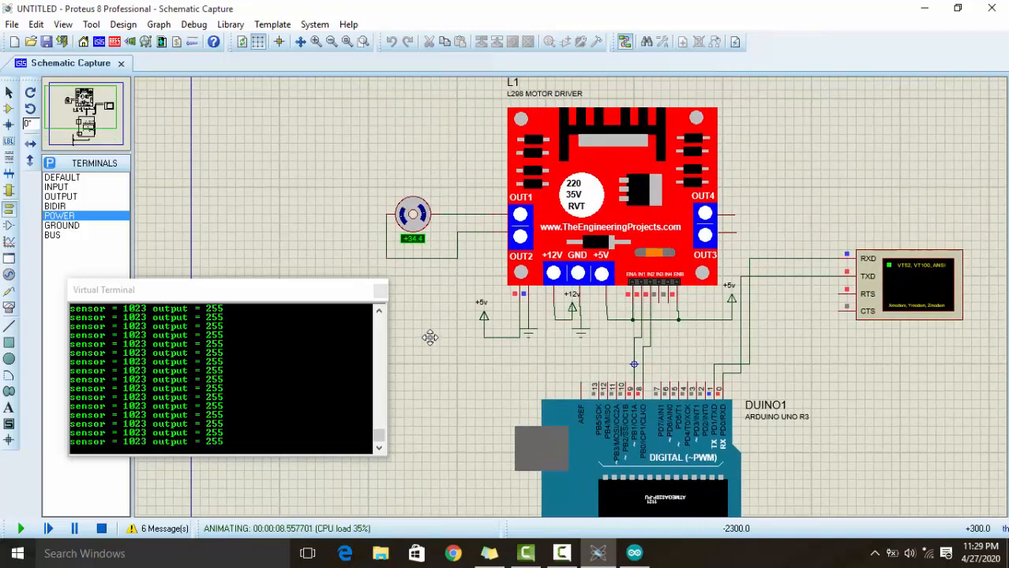
pyautogui.click(430, 336)
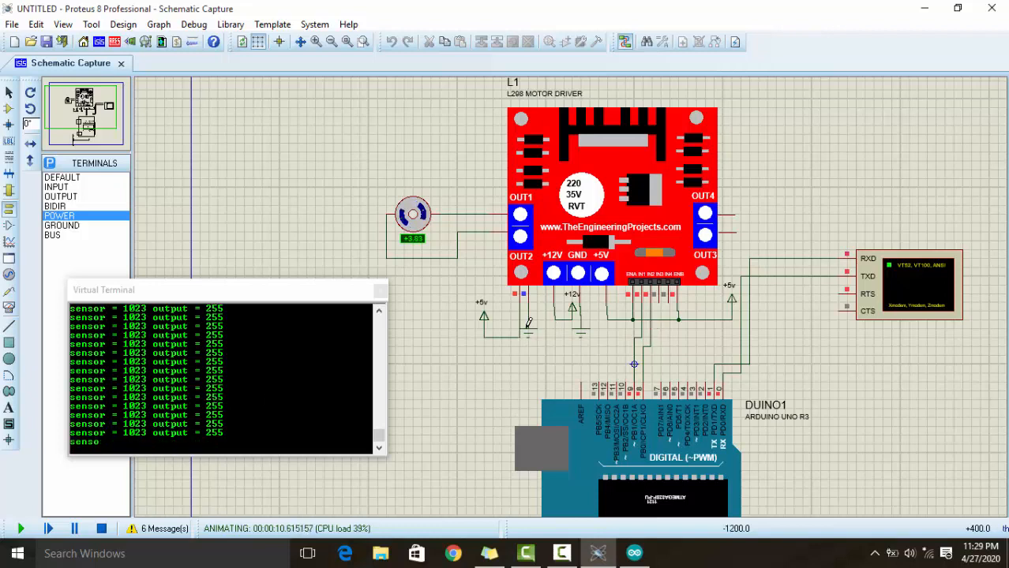
pyautogui.click(102, 529)
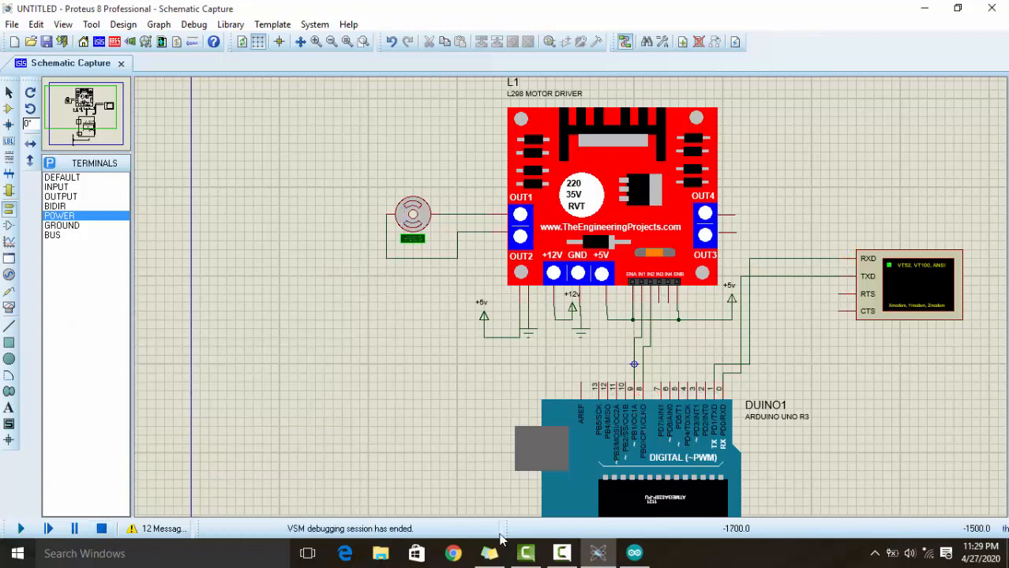
# Step: Switch to the Arduino IDE, change the printed text "output" to "speed" in the serial print line, and compile the sketch
pyautogui.click(634, 553)
pyautogui.scroll(-1, 646, 328)
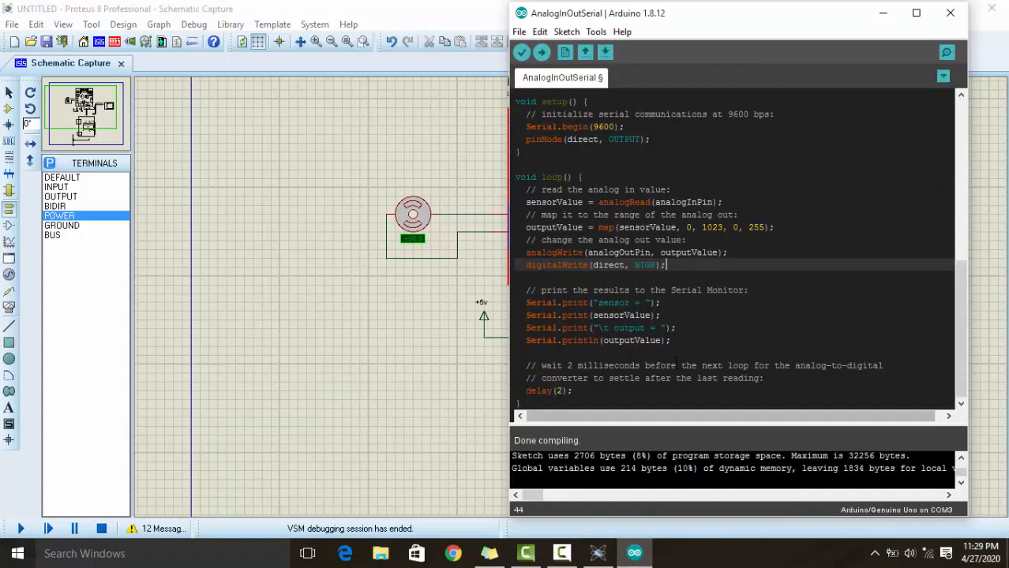
pyautogui.click(646, 328)
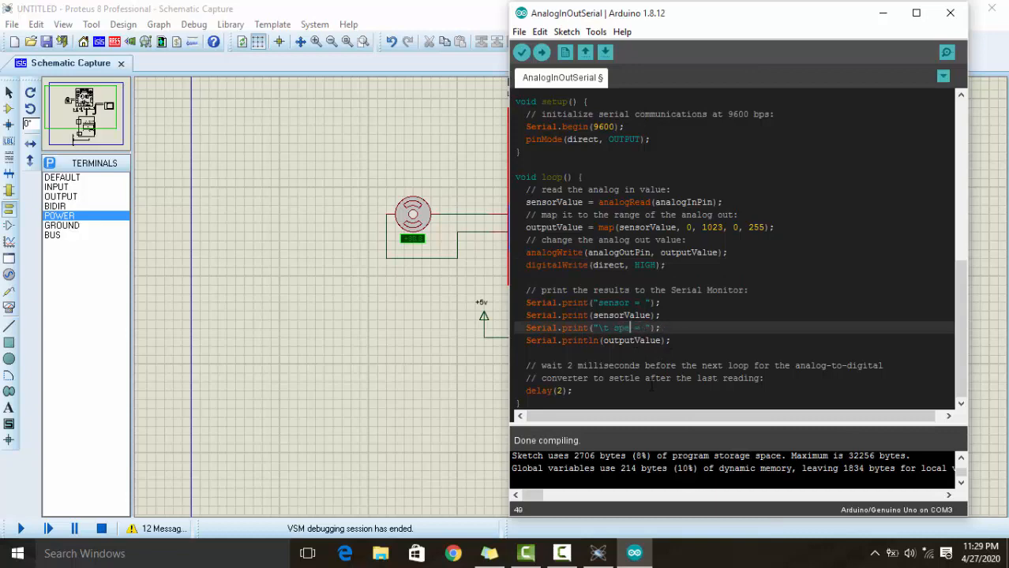
pyautogui.click(378, 323)
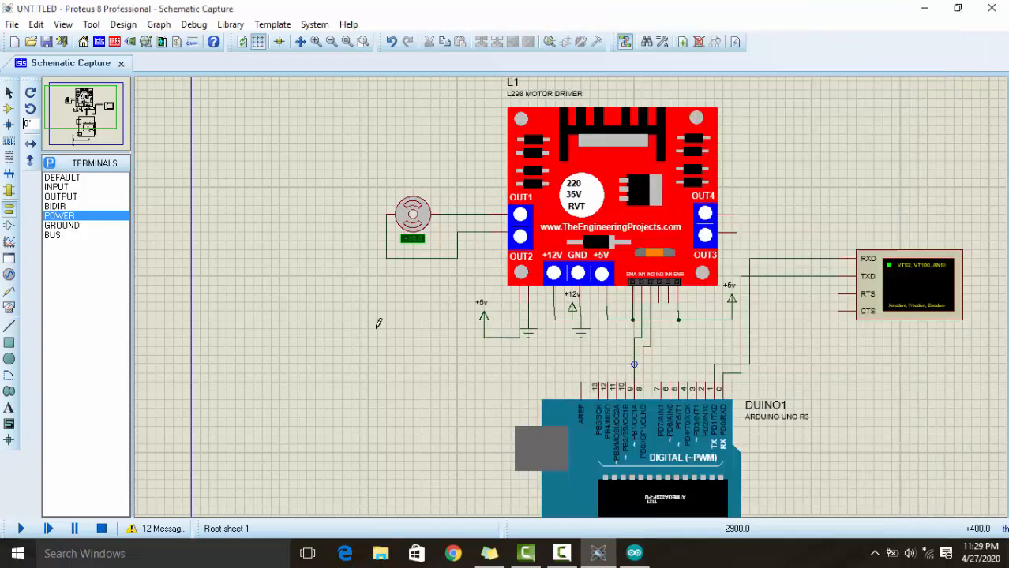
pyautogui.click(634, 553)
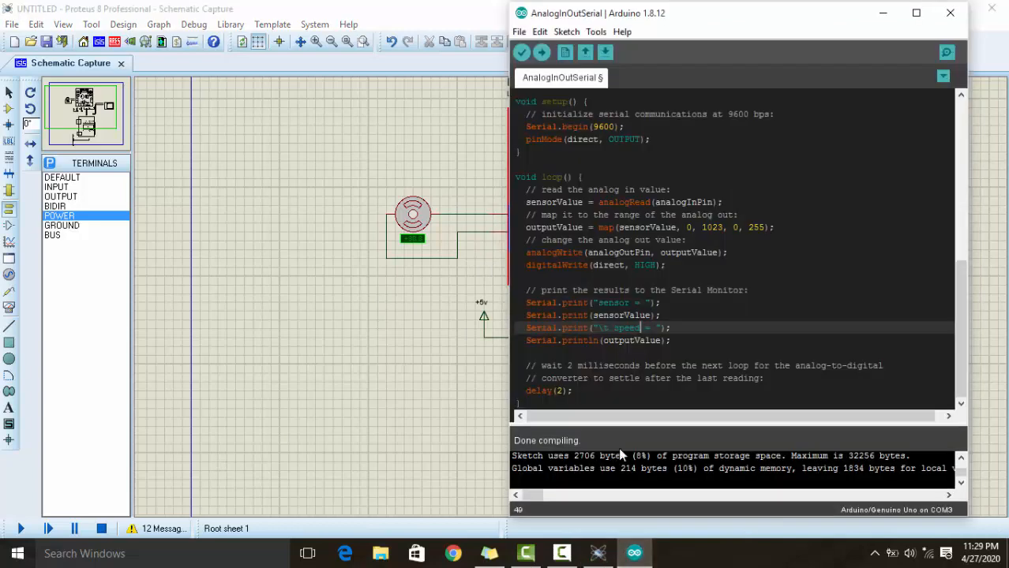
pyautogui.click(522, 53)
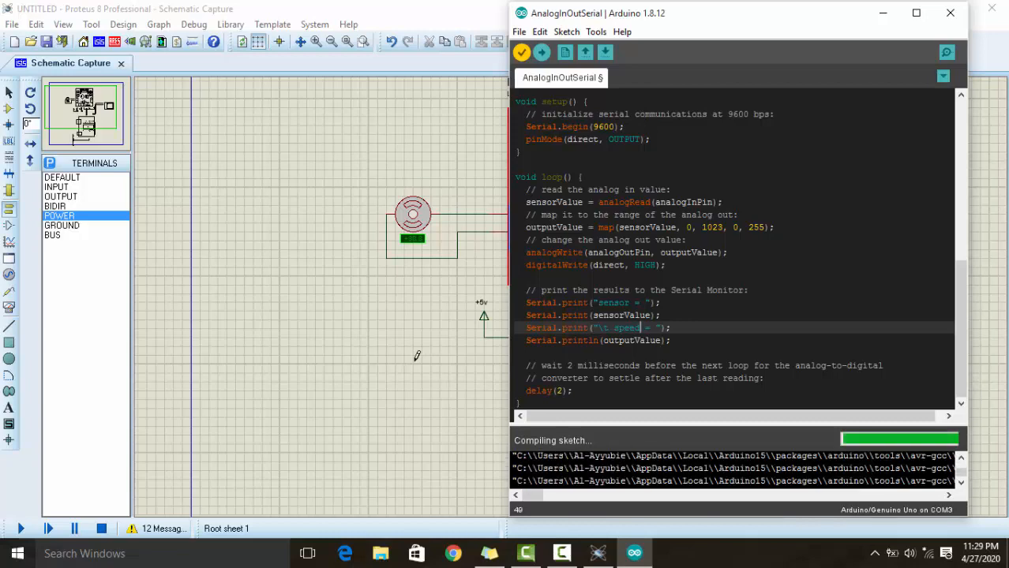
# Step: Switch back to Proteus and examine the wiring between the L298 driver, the motor and the Arduino pins
pyautogui.click(387, 394)
pyautogui.middleClick(425, 376)
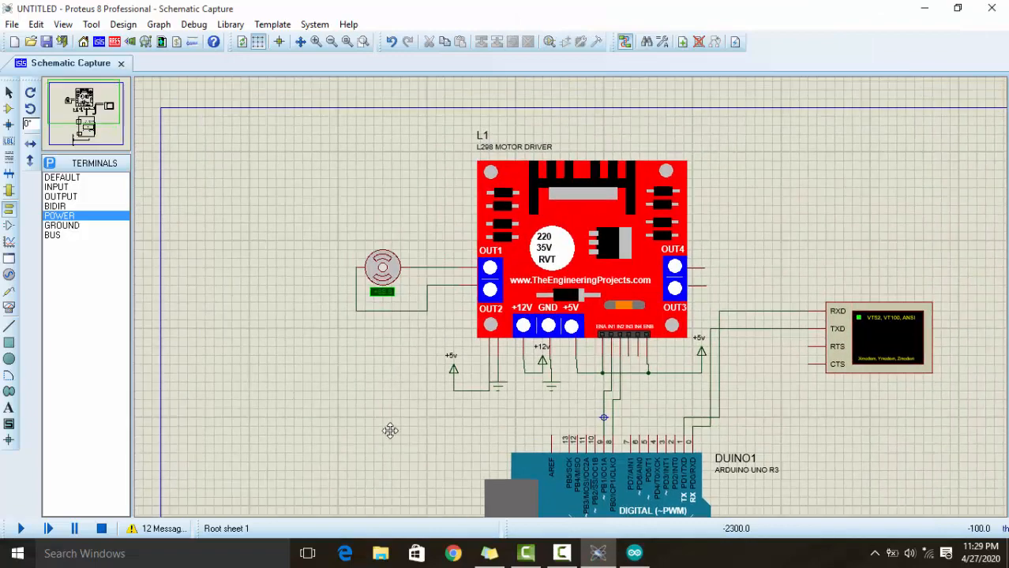
pyautogui.click(361, 438)
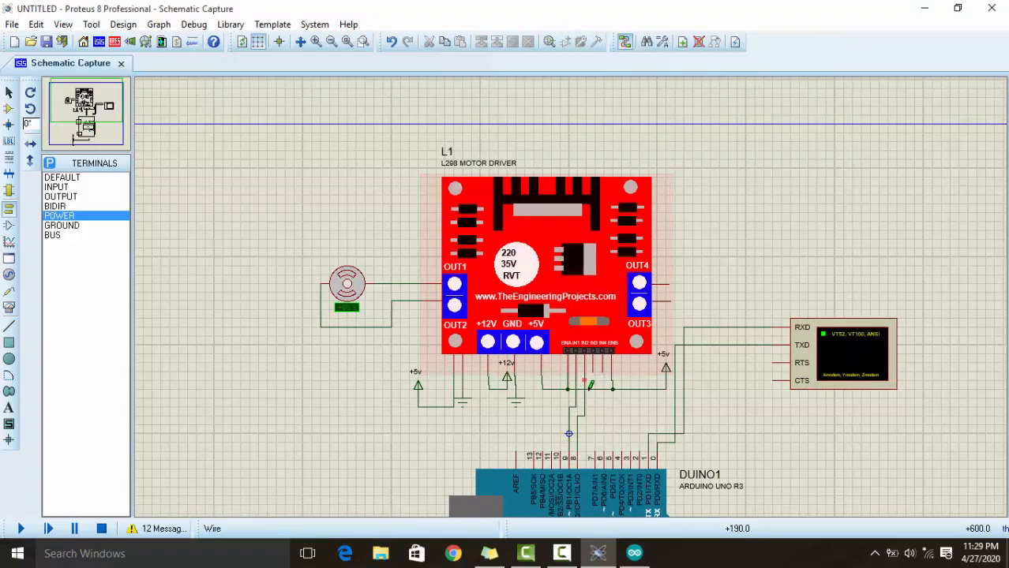
pyautogui.scroll(1, 594, 415)
pyautogui.middleClick(592, 285)
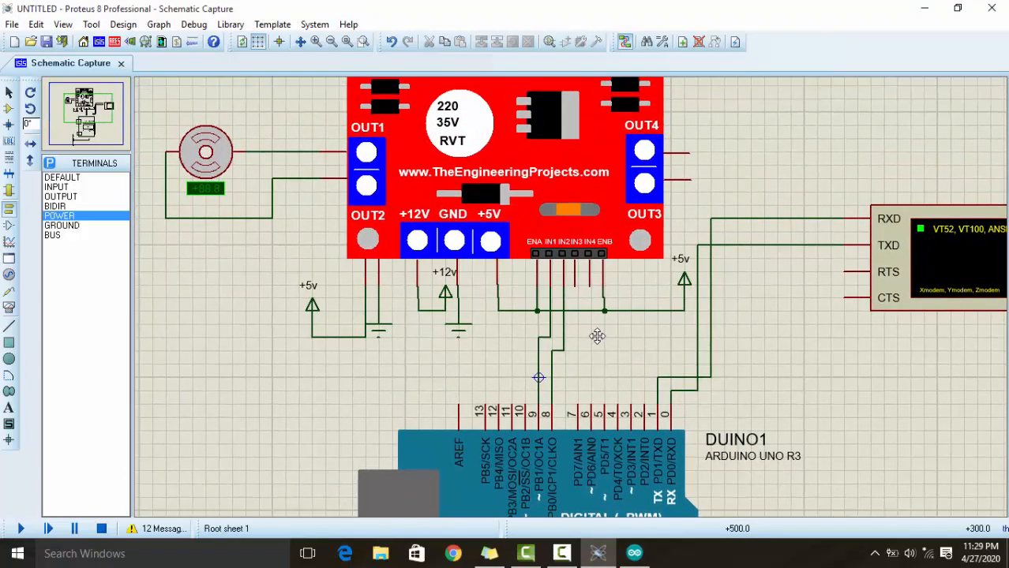
pyautogui.middleClick(630, 390)
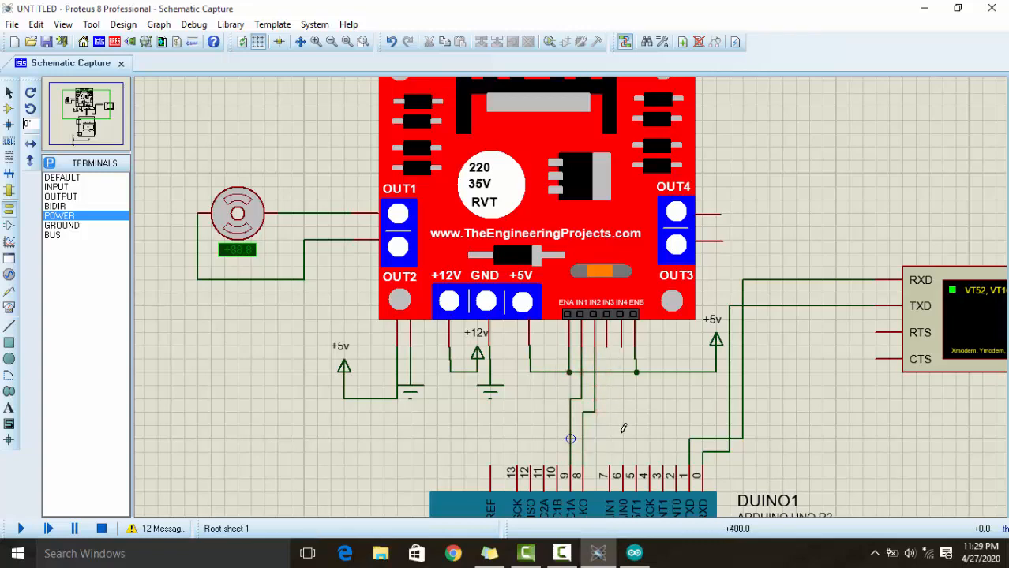
pyautogui.scroll(-3, 623, 428)
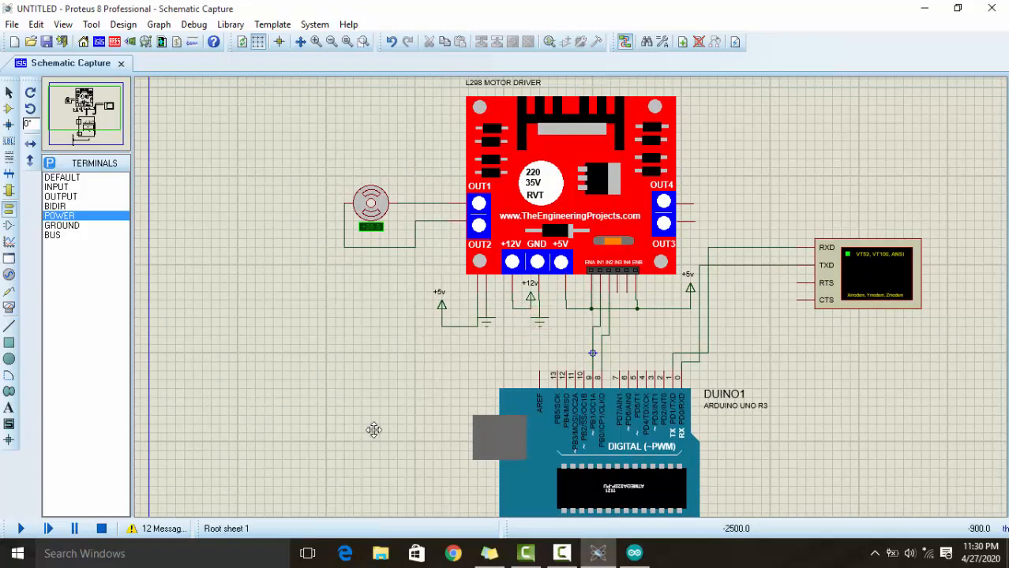
# Step: Switch to the Arduino IDE, set the direct pin's digitalWrite value to LOW, and compile the sketch
pyautogui.moveTo(373, 430); pyautogui.dragTo(377, 385)
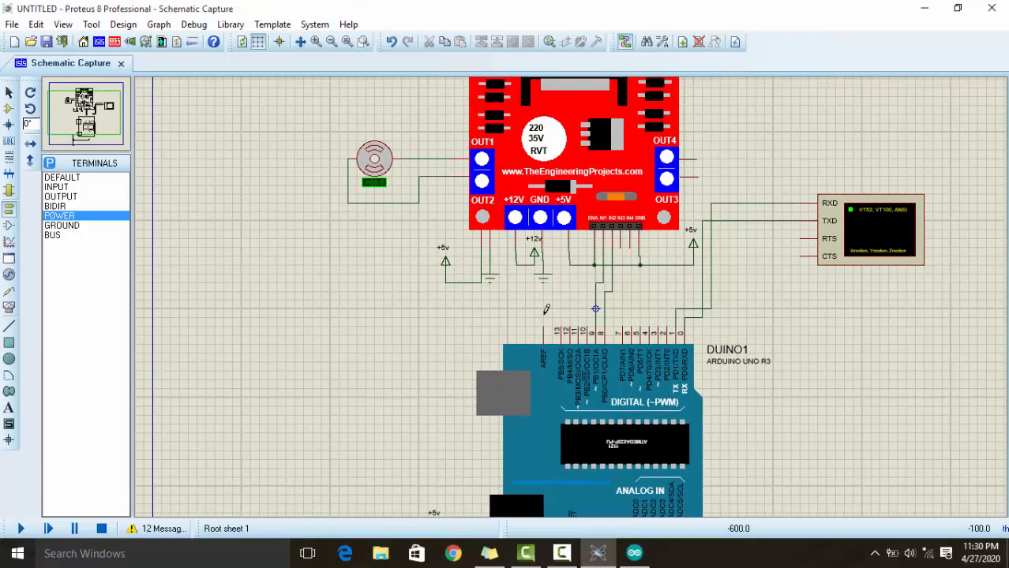
pyautogui.moveTo(473, 316); pyautogui.dragTo(463, 346)
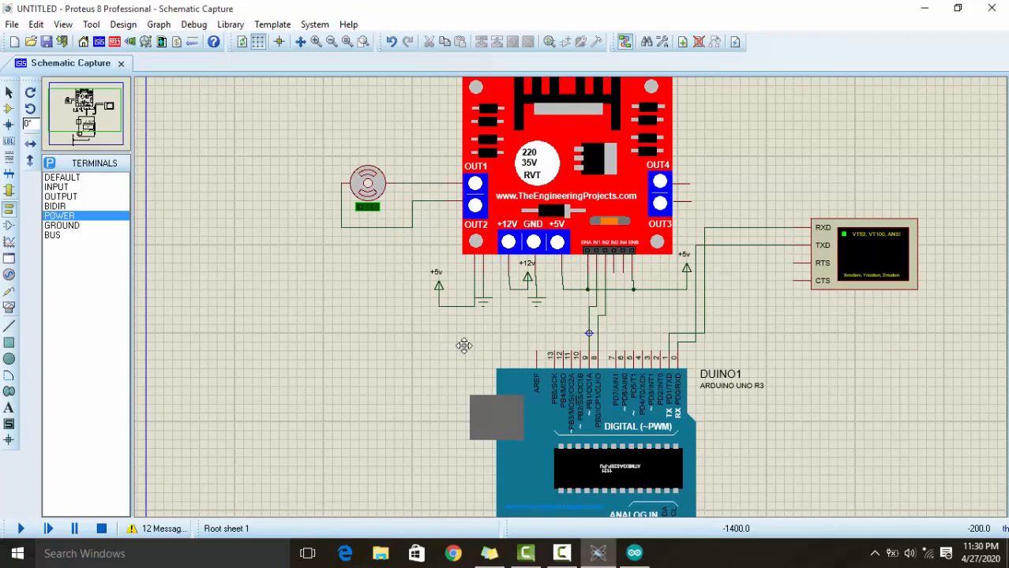
pyautogui.moveTo(464, 346)
pyautogui.mouseDown()
pyautogui.moveTo(457, 329)
pyautogui.moveTo(462, 350)
pyautogui.mouseUp()
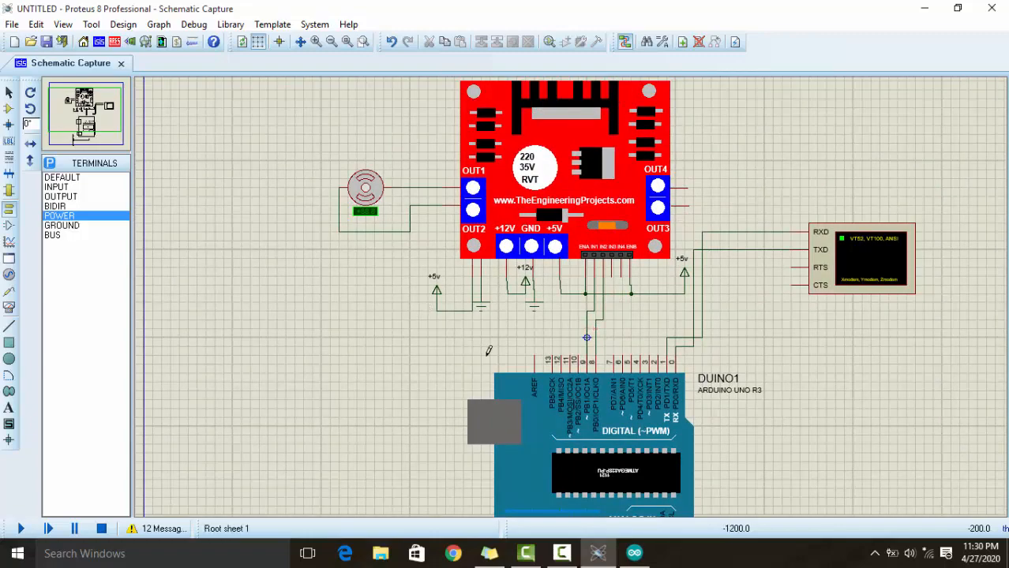
pyautogui.click(634, 553)
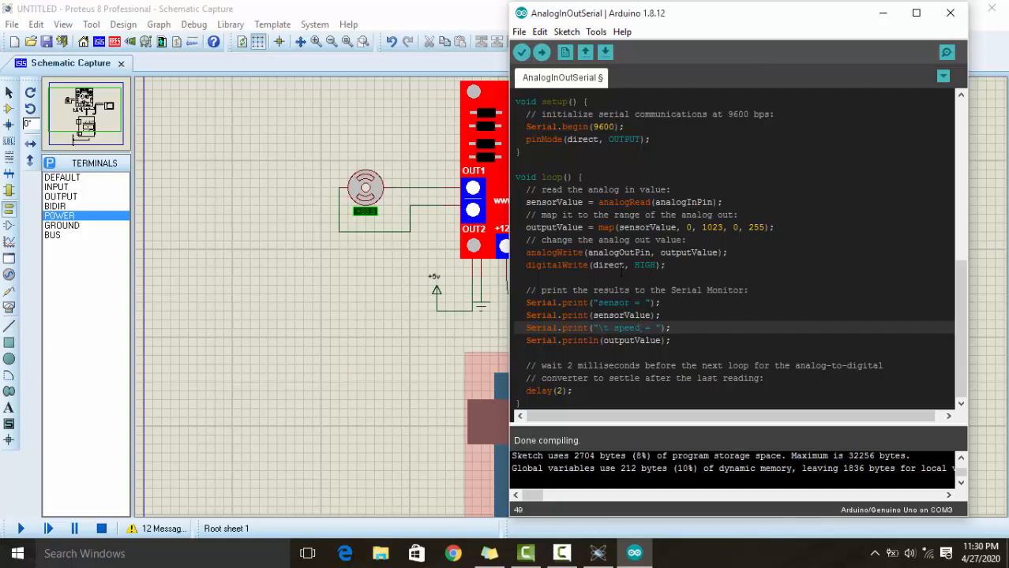
pyautogui.click(659, 266)
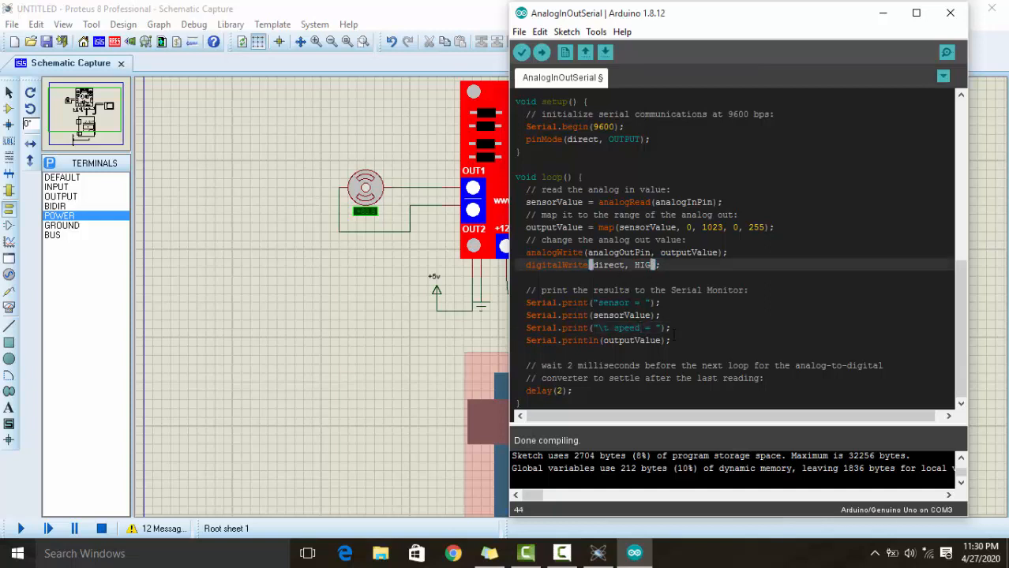
pyautogui.write('LOW')
pyautogui.click(521, 52)
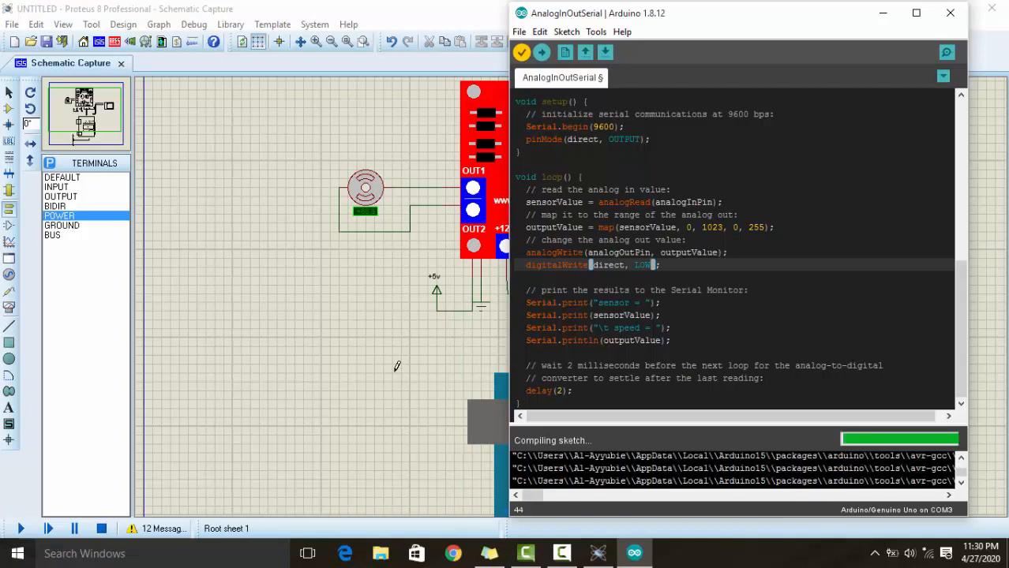
# Step: Switch back to Proteus, run the simulation, and compare the motor's speed with the RV1 setting and the serial output
pyautogui.click(26, 528)
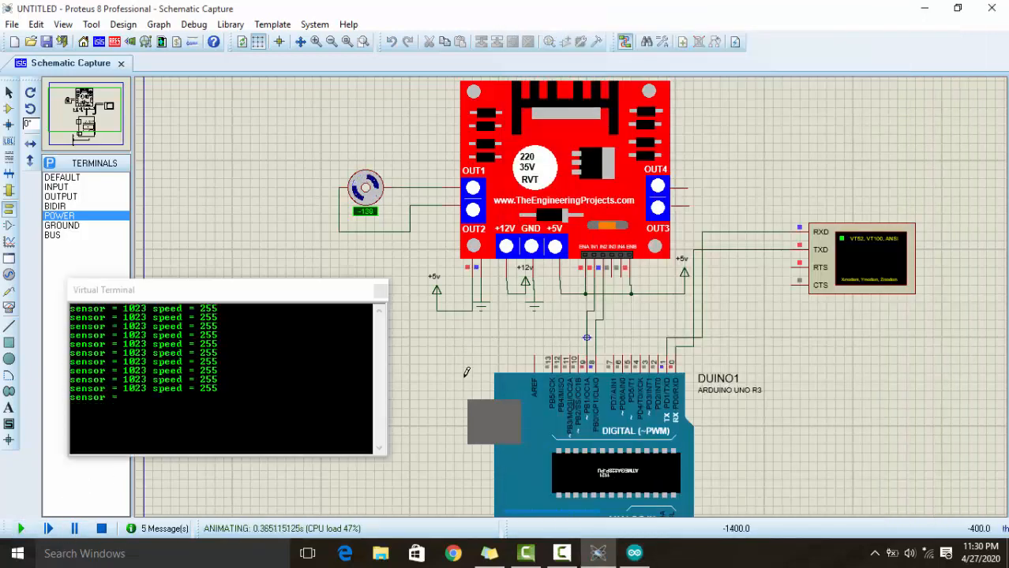
pyautogui.middleClick(444, 411)
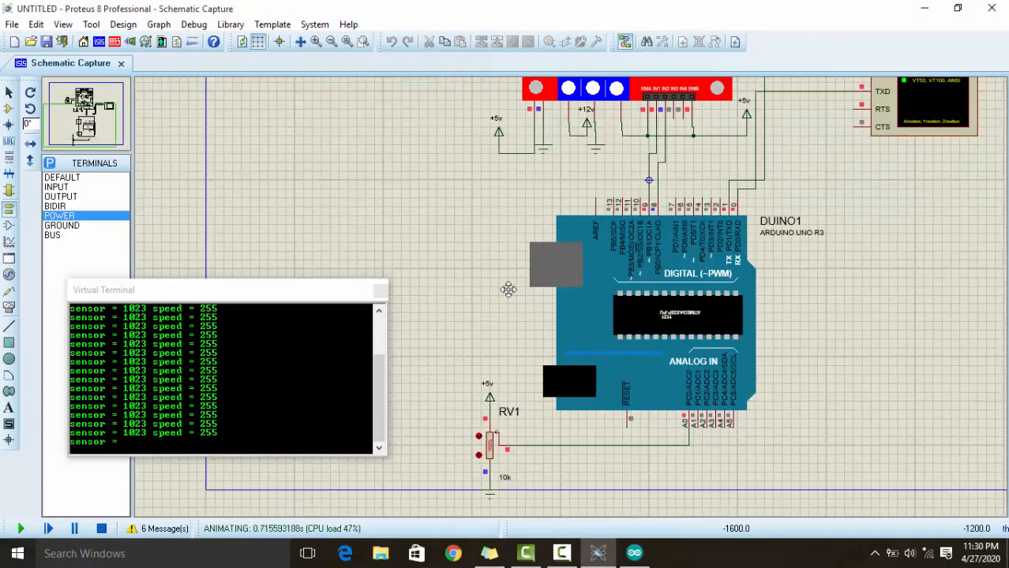
pyautogui.click(508, 289)
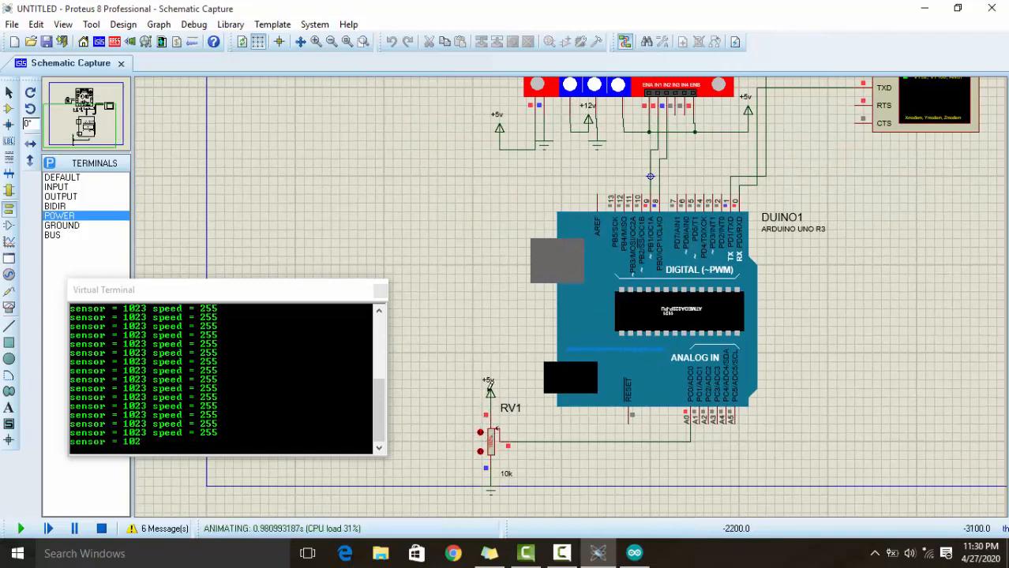
pyautogui.middleClick(479, 426)
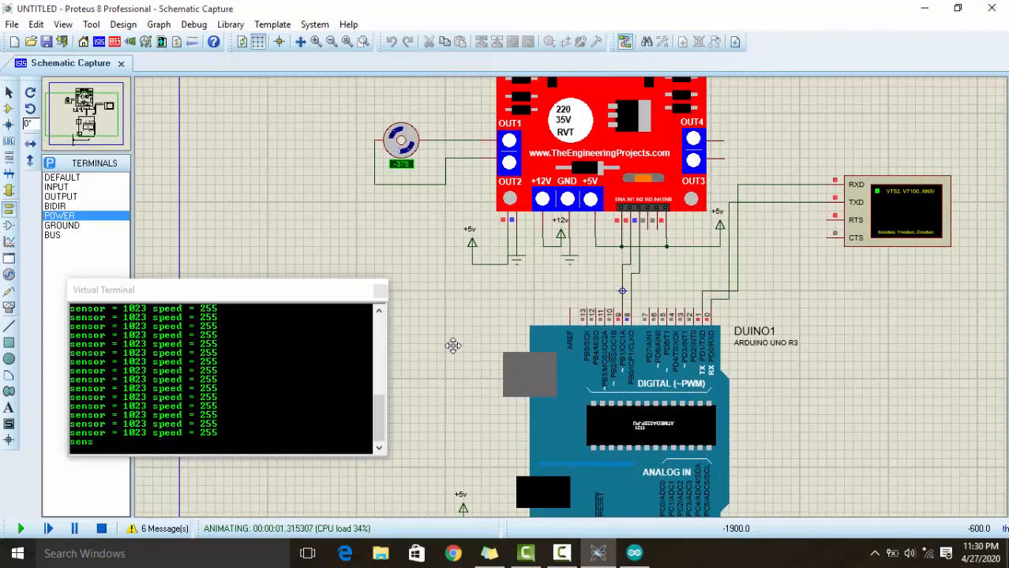
pyautogui.click(452, 345)
pyautogui.middleClick(475, 435)
pyautogui.click(479, 345)
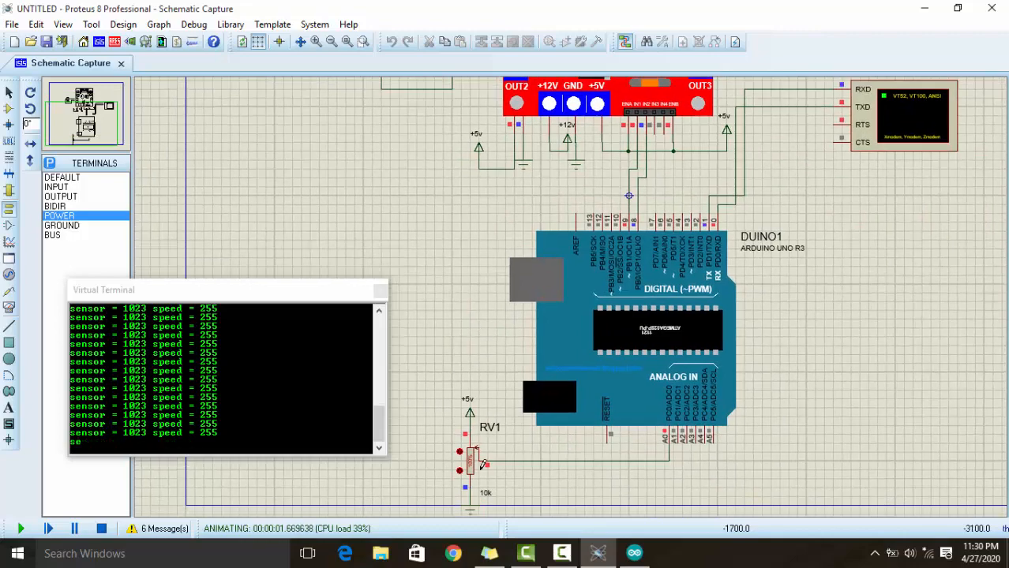
pyautogui.middleClick(483, 254)
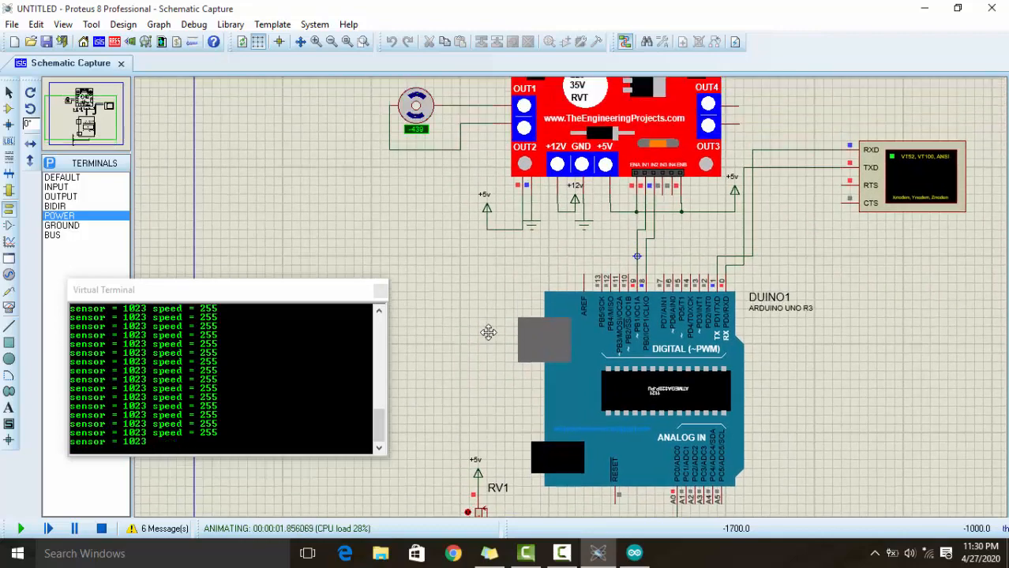
pyautogui.click(488, 334)
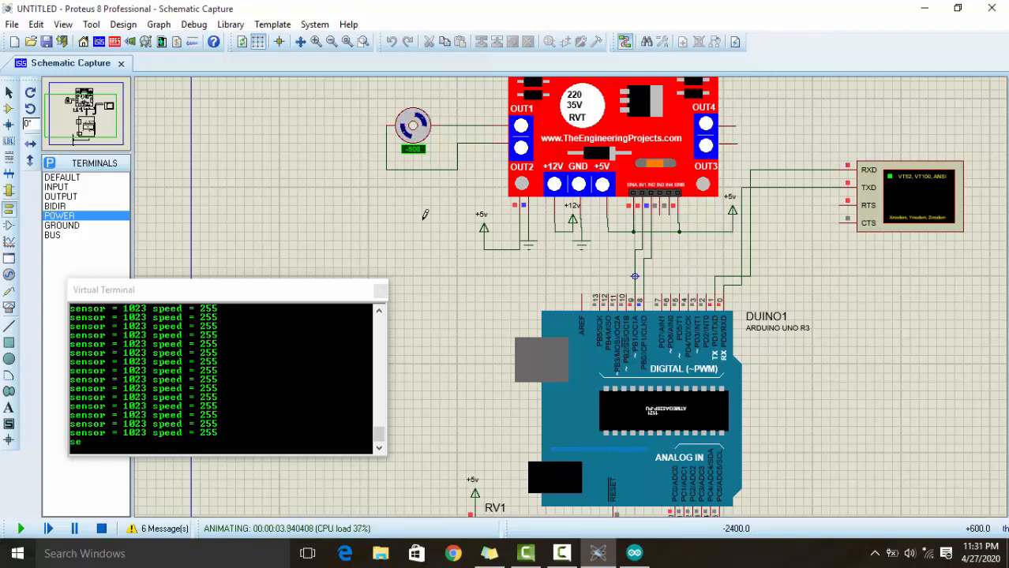
# Step: Examine potentiometer RV1's supply connections and the motor's rotation in the running circuit, and stop the simulation
pyautogui.scroll(-2, 498, 361)
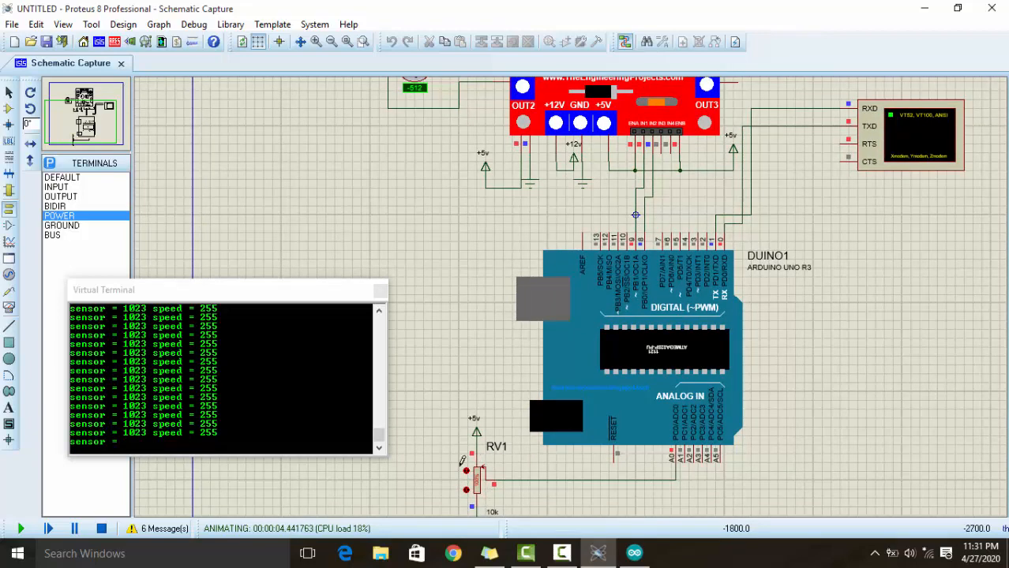
pyautogui.middleClick(512, 467)
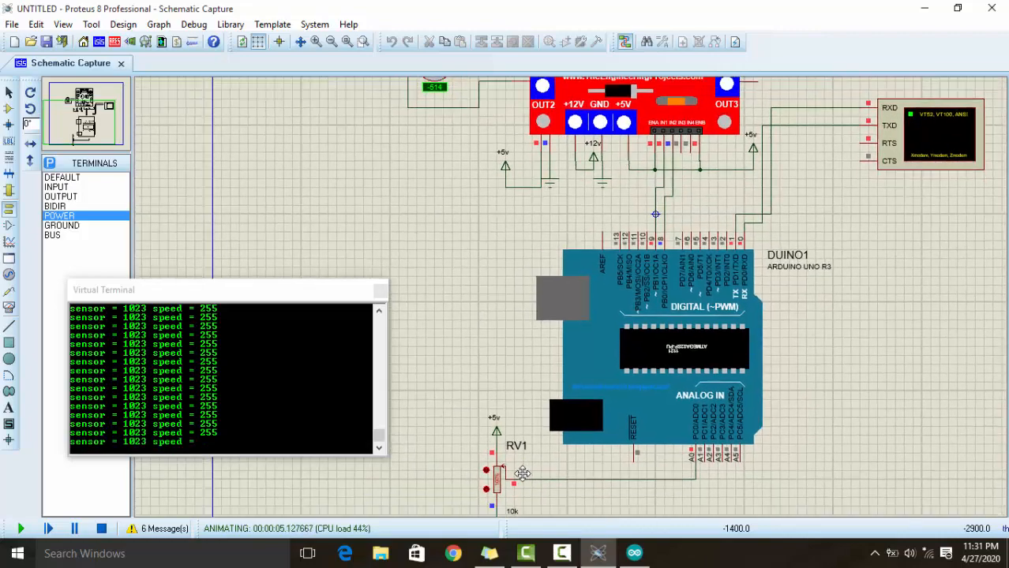
pyautogui.scroll(-1, 528, 417)
pyautogui.scroll(1, 529, 413)
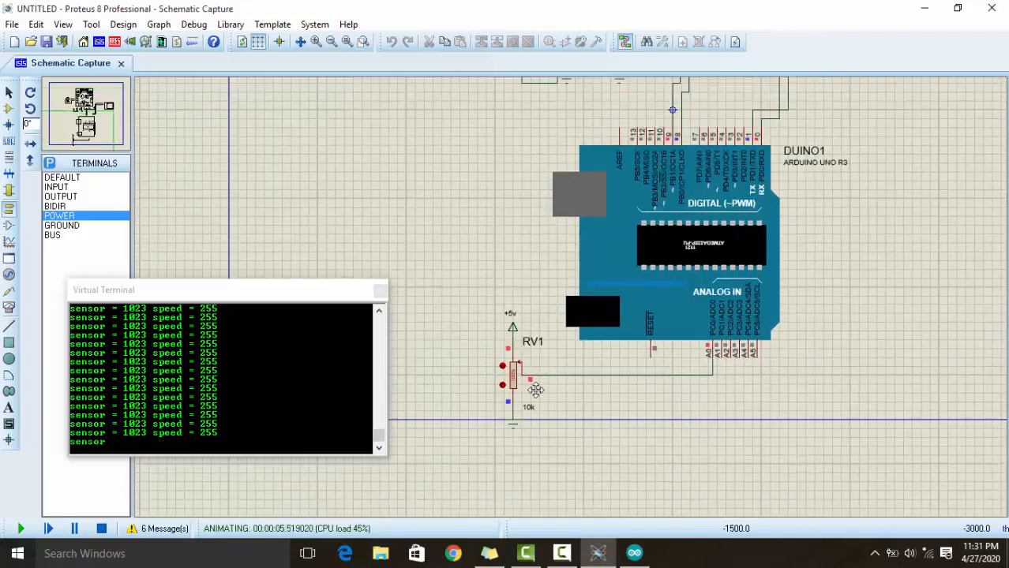
pyautogui.scroll(-1, 533, 388)
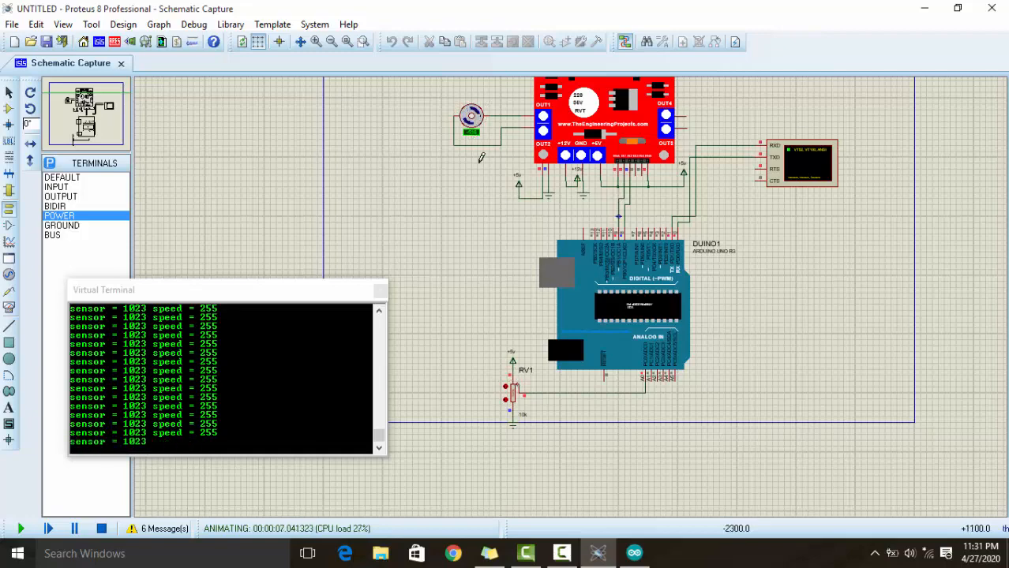
pyautogui.middleClick(497, 316)
pyautogui.click(478, 351)
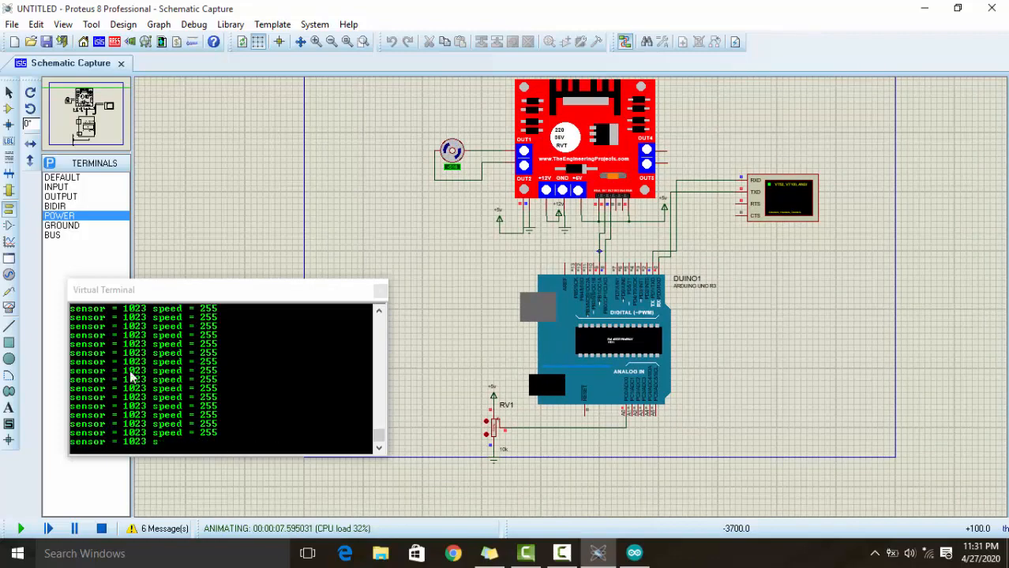
pyautogui.click(101, 528)
# Step: Delete the wires connecting potentiometer RV1 to its ground and +5v terminals
pyautogui.scroll(1, 505, 451)
pyautogui.scroll(1, 572, 305)
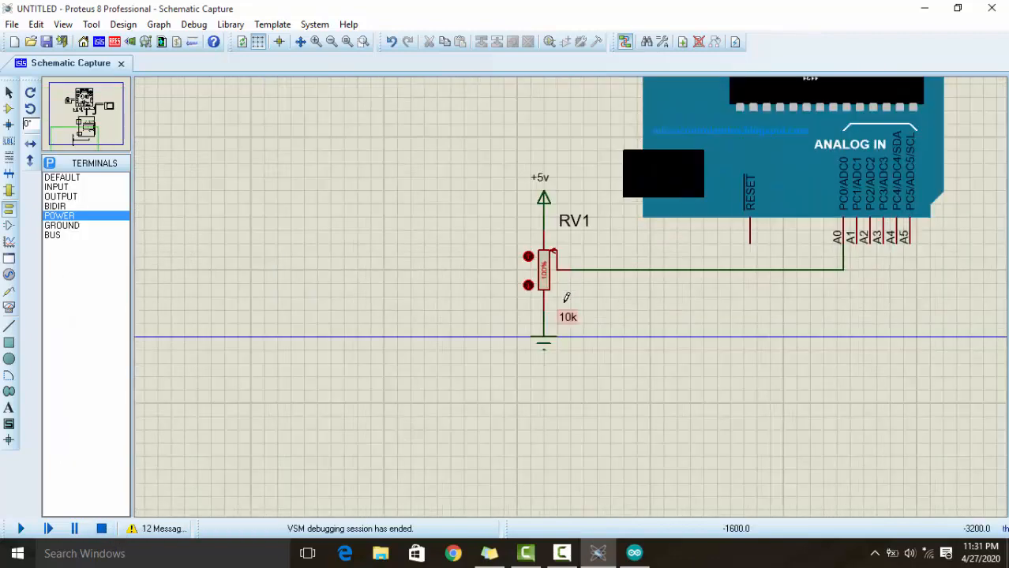
pyautogui.rightClick(560, 325)
pyautogui.click(586, 364)
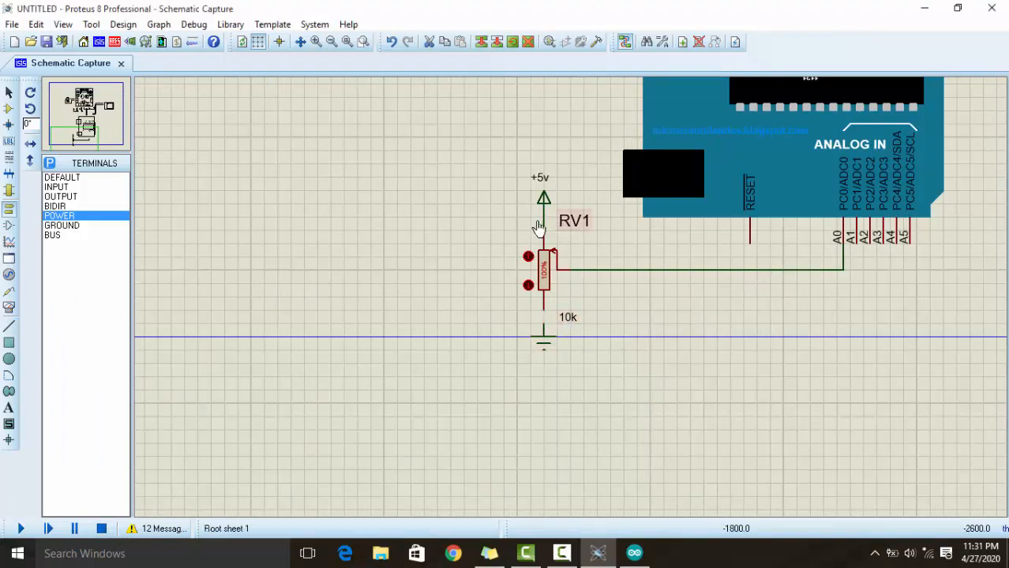
pyautogui.rightClick(545, 222)
pyautogui.click(603, 262)
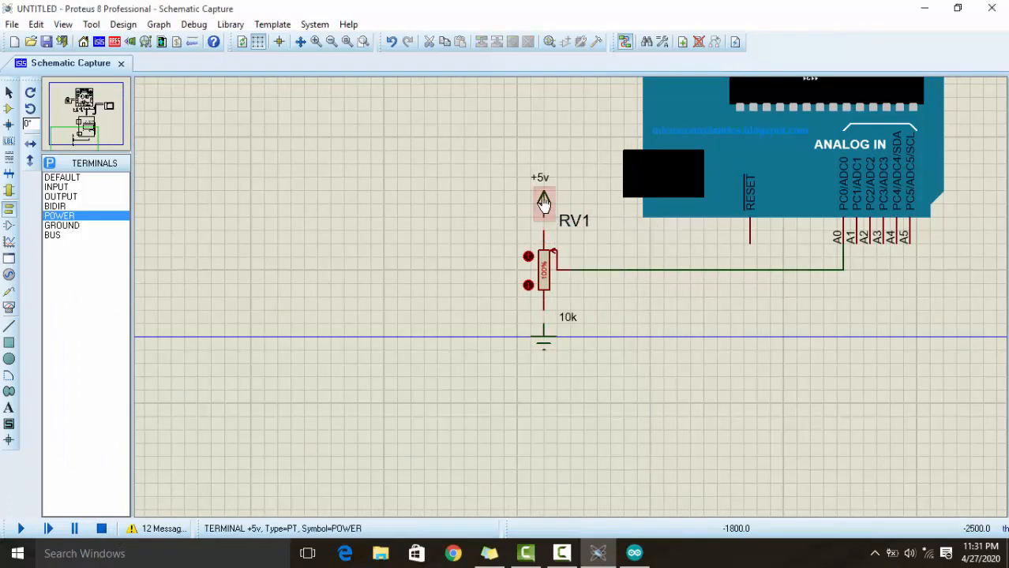
# Step: Move the +5v terminal to the lower left of RV1, and place the ground terminal above RV1, mirrored vertically
pyautogui.moveTo(541, 199); pyautogui.dragTo(462, 305)
pyautogui.click(537, 352)
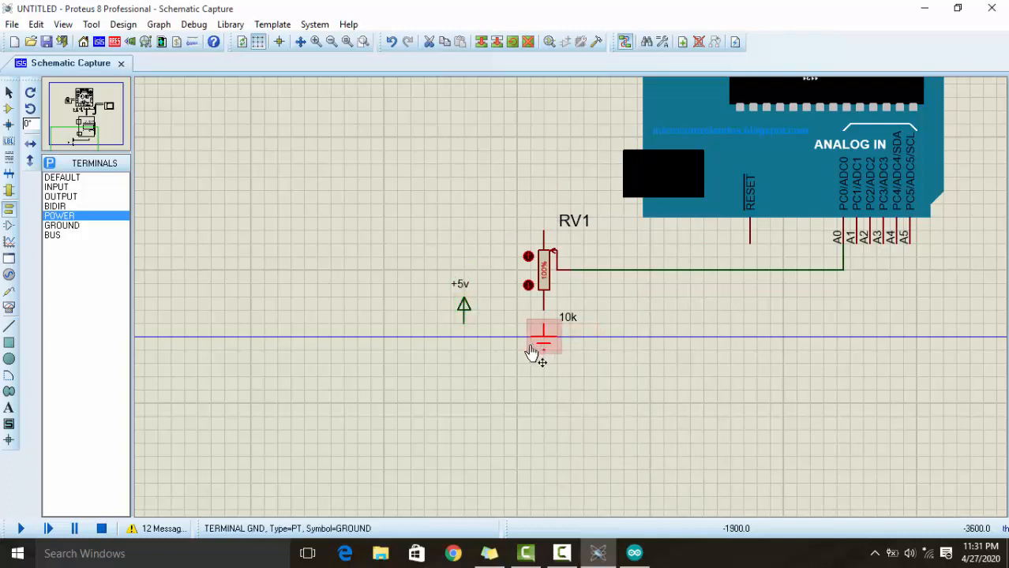
pyautogui.moveTo(545, 352); pyautogui.dragTo(543, 191)
pyautogui.rightClick(559, 182)
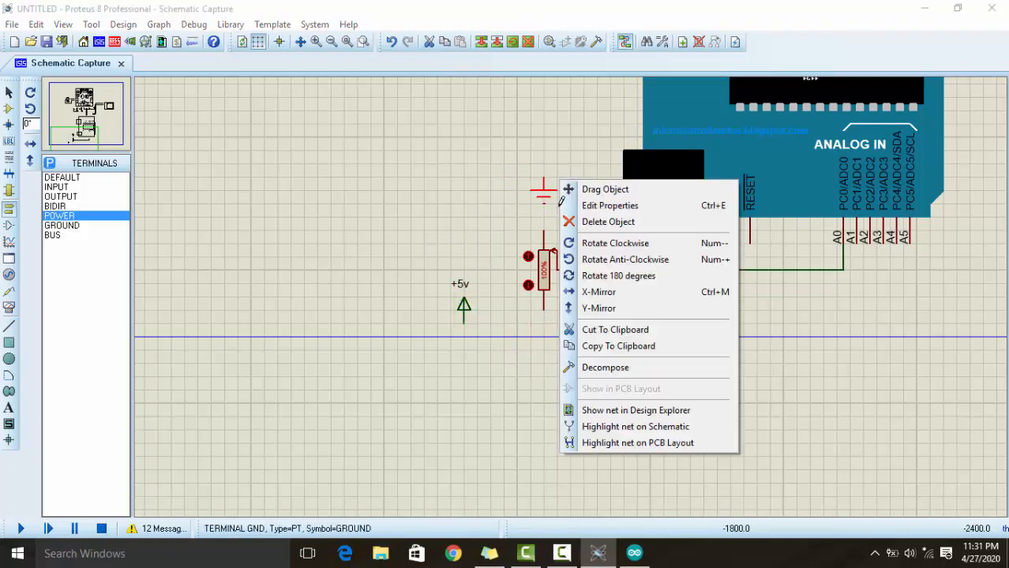
pyautogui.click(598, 309)
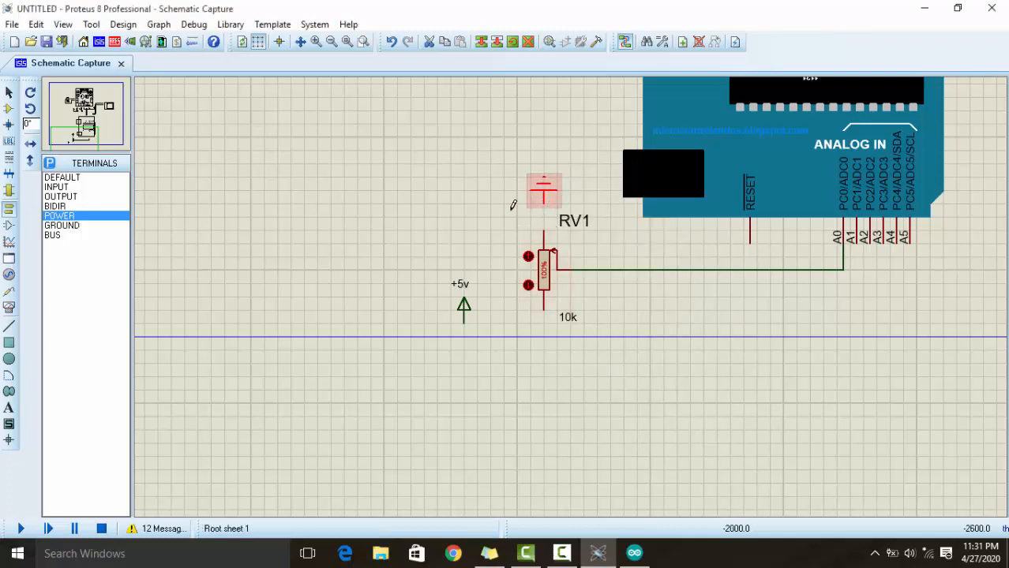
# Step: Wire the ground terminal to RV1's upper pin and the +5v terminal to its lower pin
pyautogui.click(512, 208)
pyautogui.click(544, 204)
pyautogui.click(543, 243)
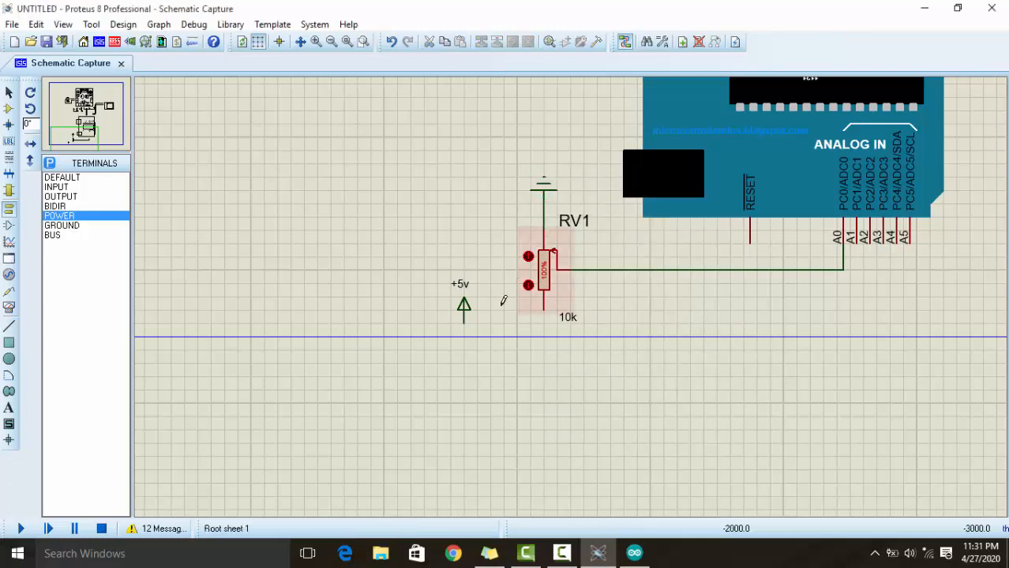
pyautogui.click(543, 308)
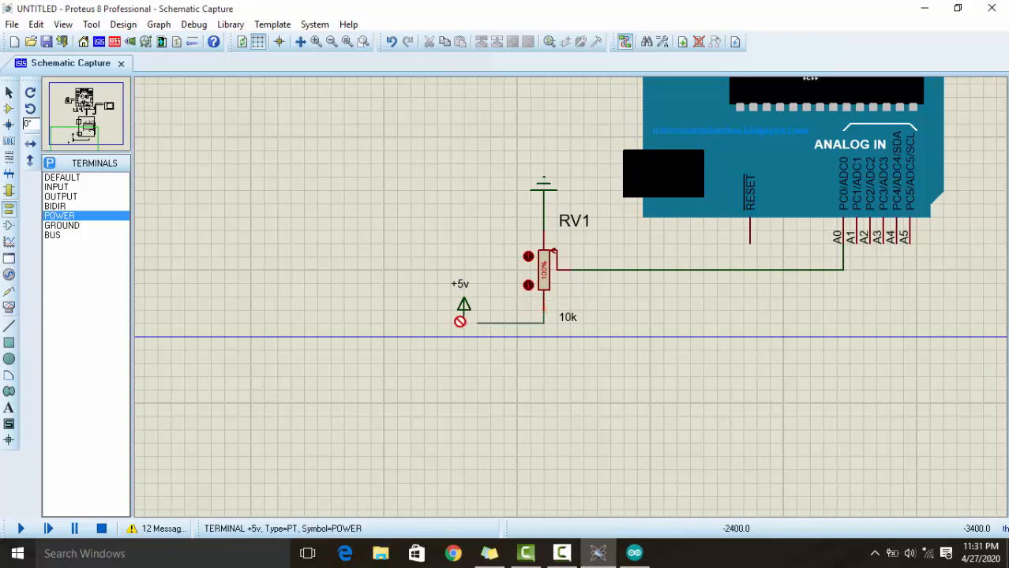
pyautogui.click(464, 316)
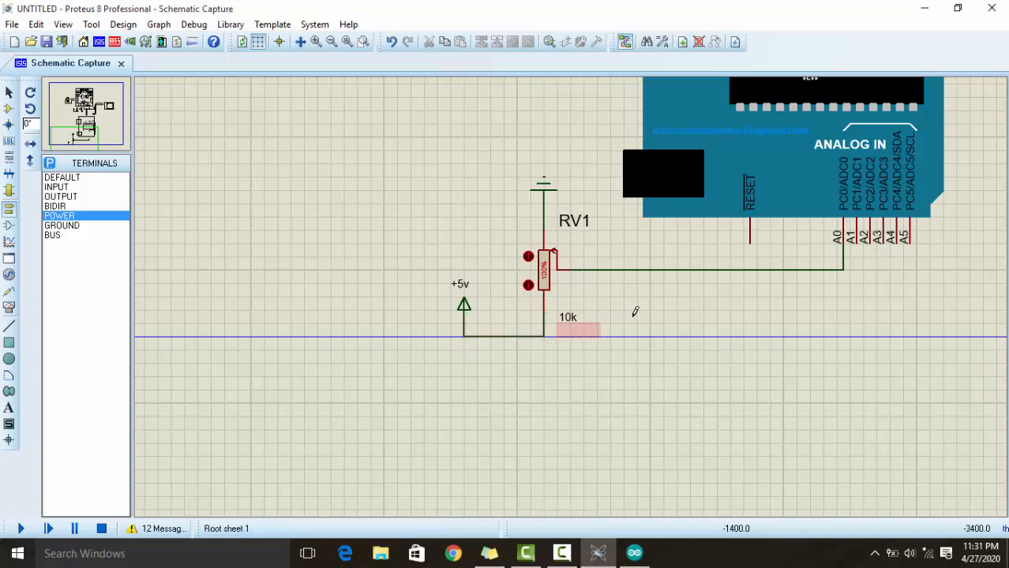
# Step: Run the simulation with RV1's supply swapped, examine the serial output and motor speed, and stop it
pyautogui.scroll(-3, 590, 378)
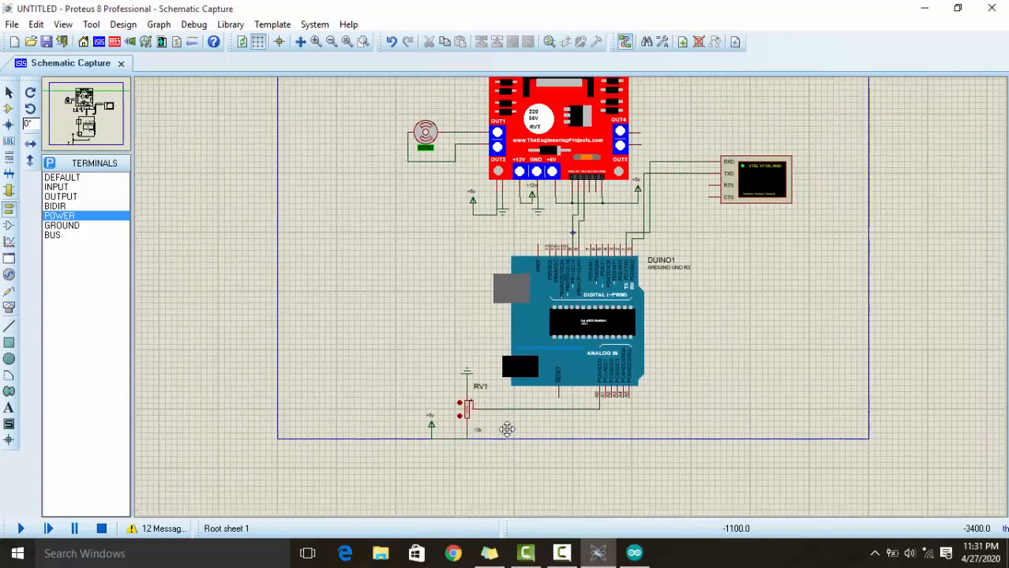
pyautogui.click(506, 431)
pyautogui.middleClick(279, 340)
pyautogui.click(269, 400)
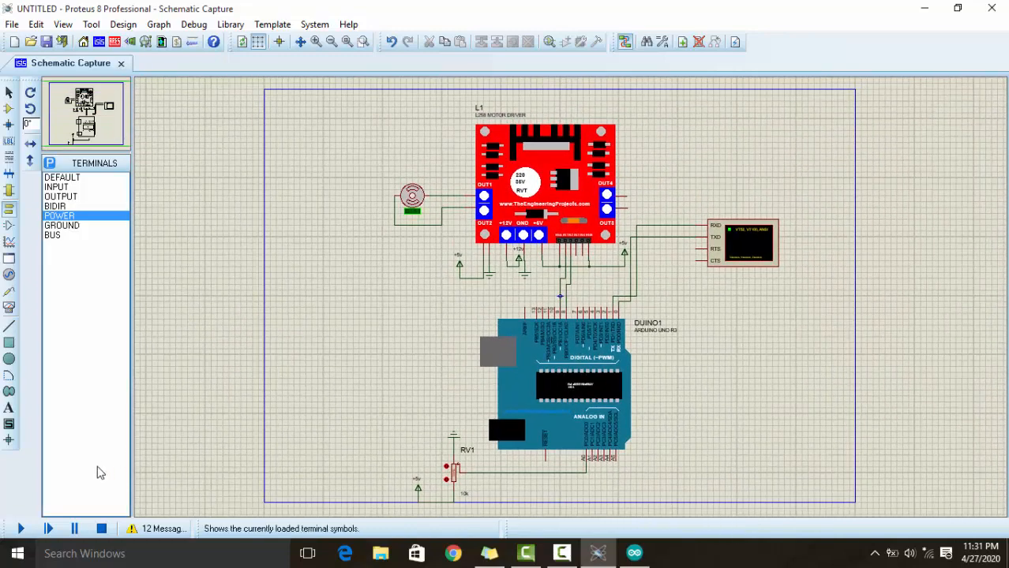
pyautogui.click(21, 528)
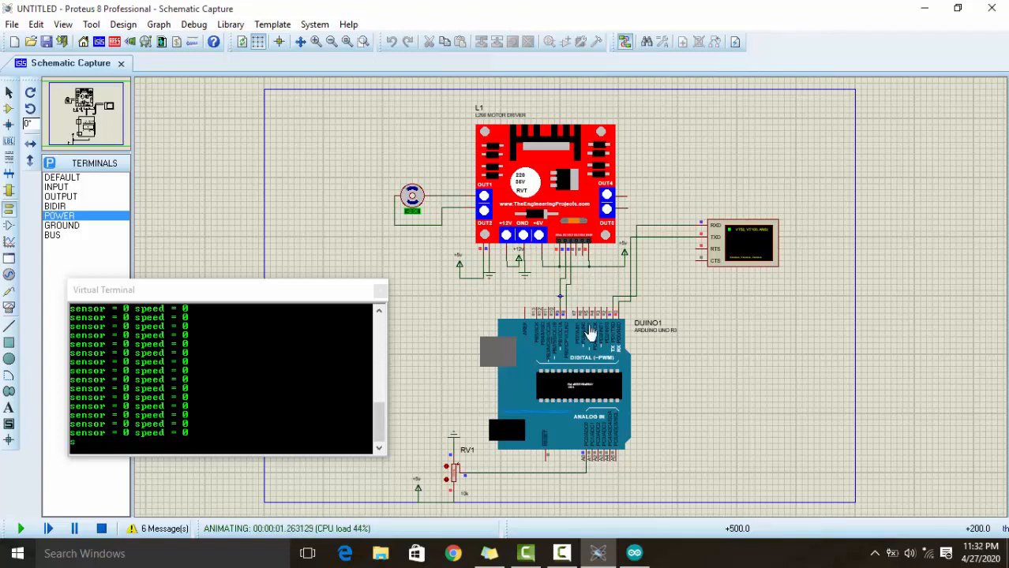
pyautogui.scroll(1, 590, 327)
pyautogui.middleClick(568, 235)
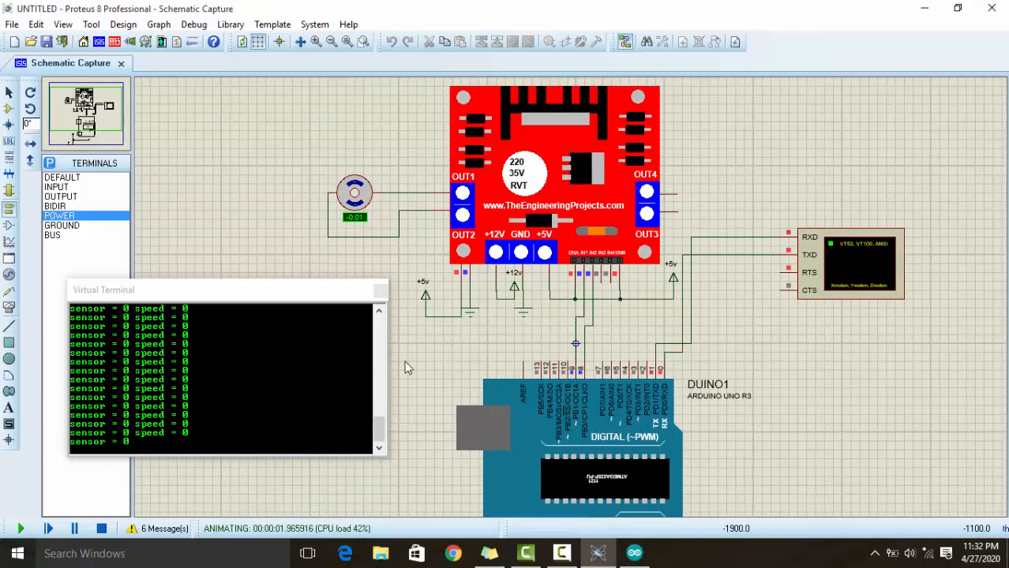
pyautogui.middleClick(429, 384)
pyautogui.click(442, 331)
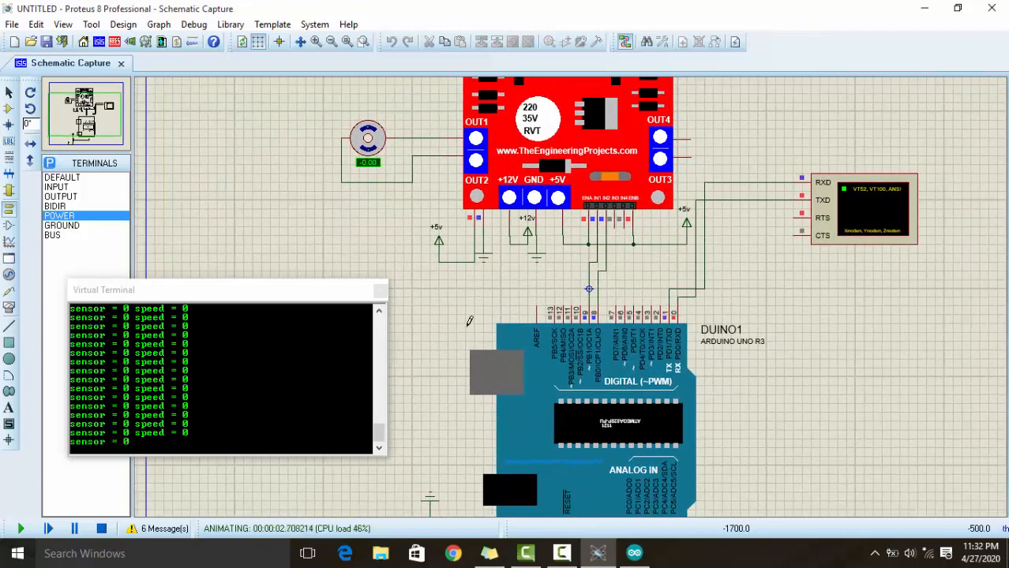
pyautogui.click(101, 531)
# Step: Undo the supply swap on RV1 to restore its original +5v and ground connections
pyautogui.middleClick(435, 406)
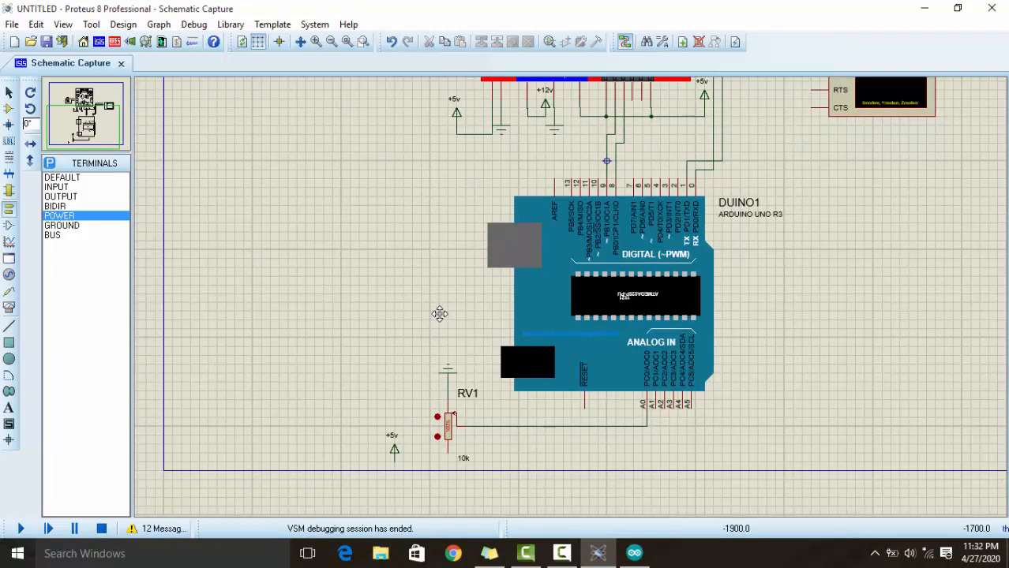
pyautogui.hotkey('ctrl', 'z')
pyautogui.hotkey('ctrl', 'z')
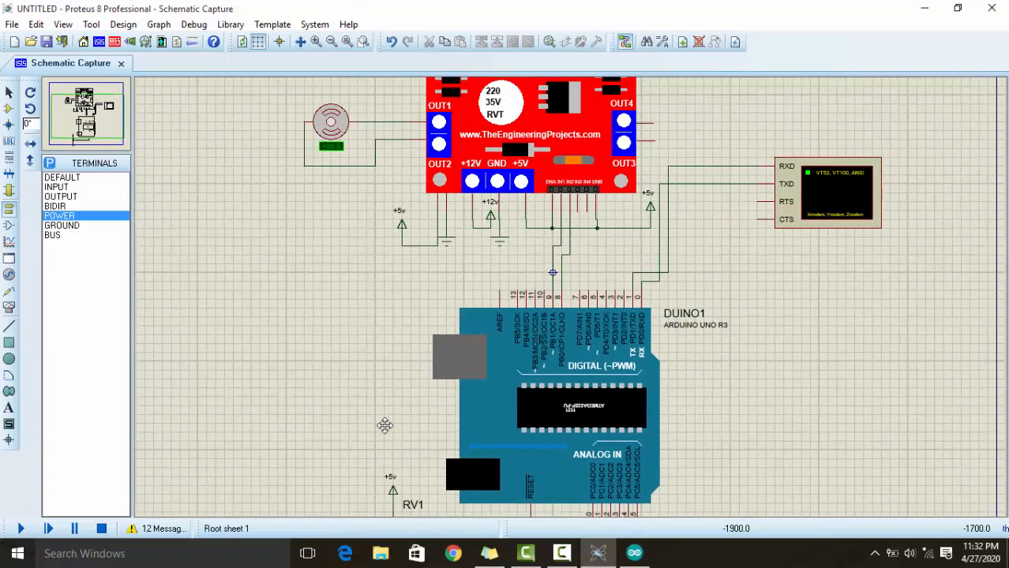
pyautogui.click(383, 425)
pyautogui.scroll(3, 423, 298)
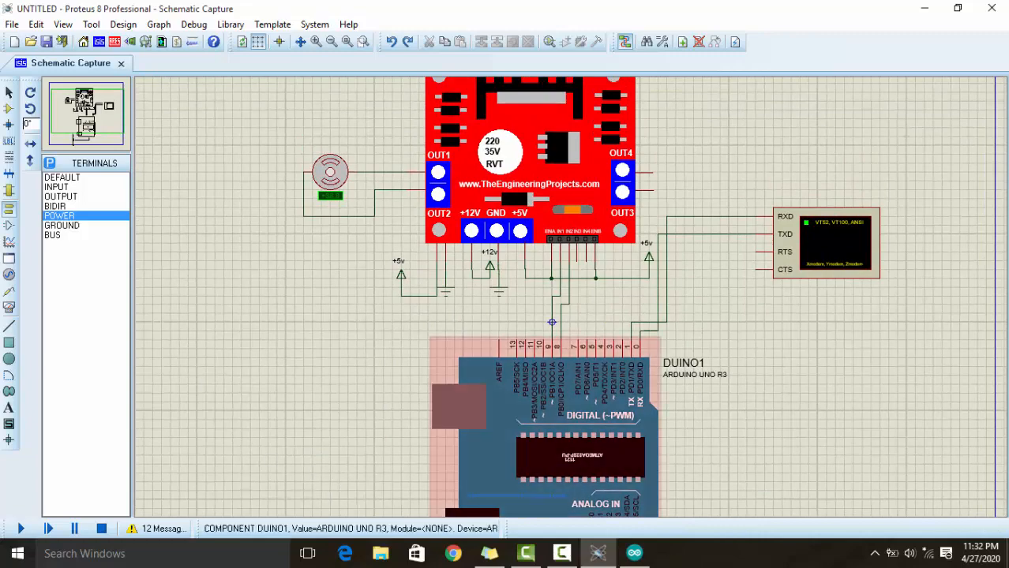
# Step: In the Arduino IDE, negate the output in the analogWrite call to -outputValue and recompile the sketch
pyautogui.click(634, 553)
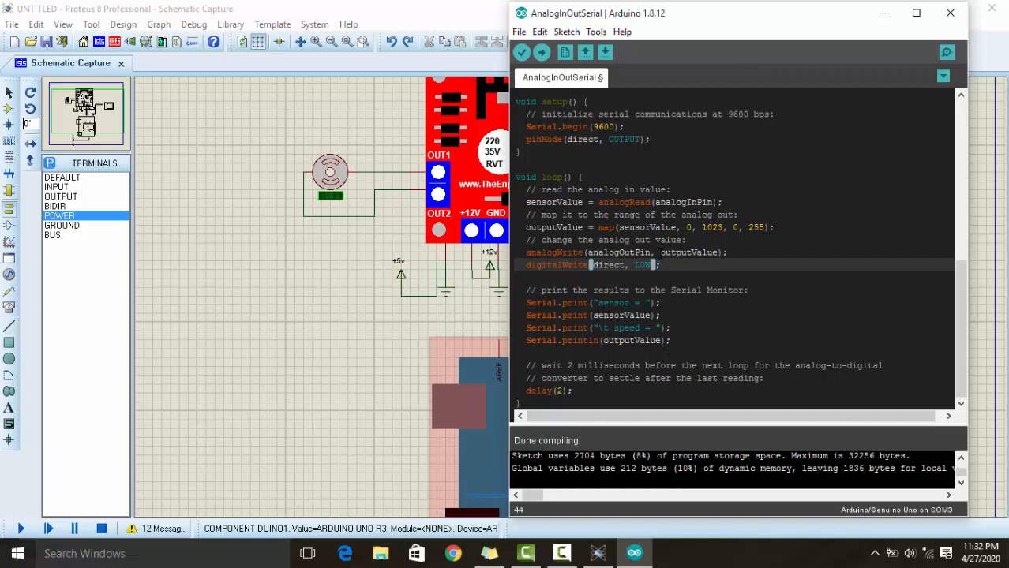
pyautogui.click(660, 254)
pyautogui.write('-')
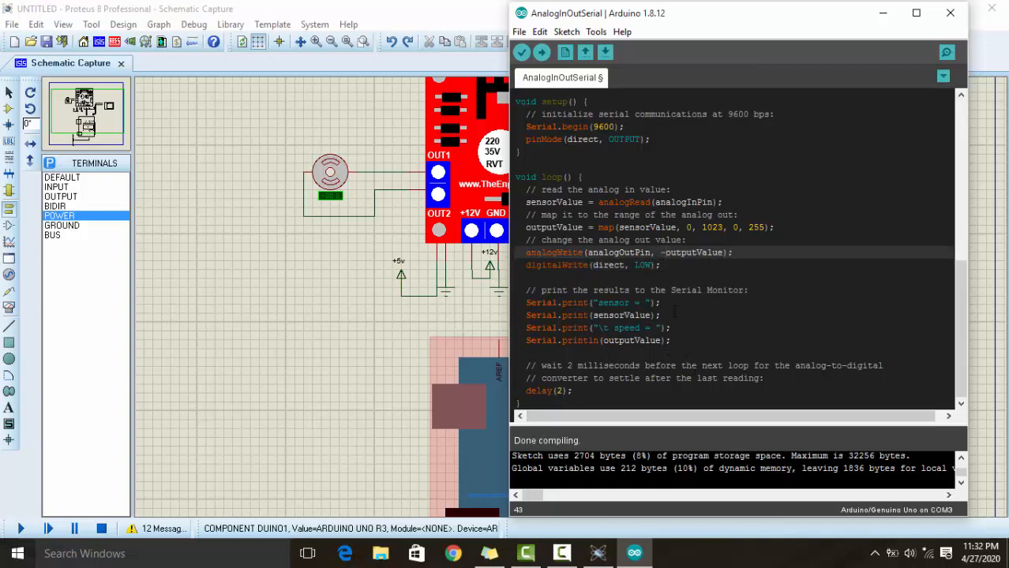
pyautogui.press('BackSpace')
pyautogui.write('-')
pyautogui.click(521, 52)
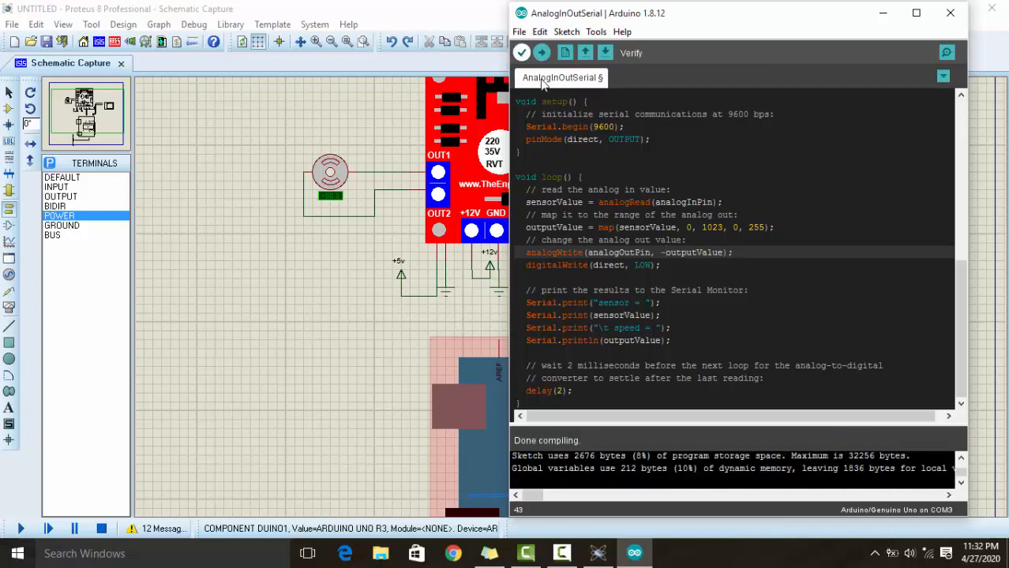
# Step: Switch to Proteus, run the simulation with the negated output, examine the motor speed and serial output, and stop it
pyautogui.click(319, 301)
pyautogui.middleClick(373, 363)
pyautogui.click(361, 418)
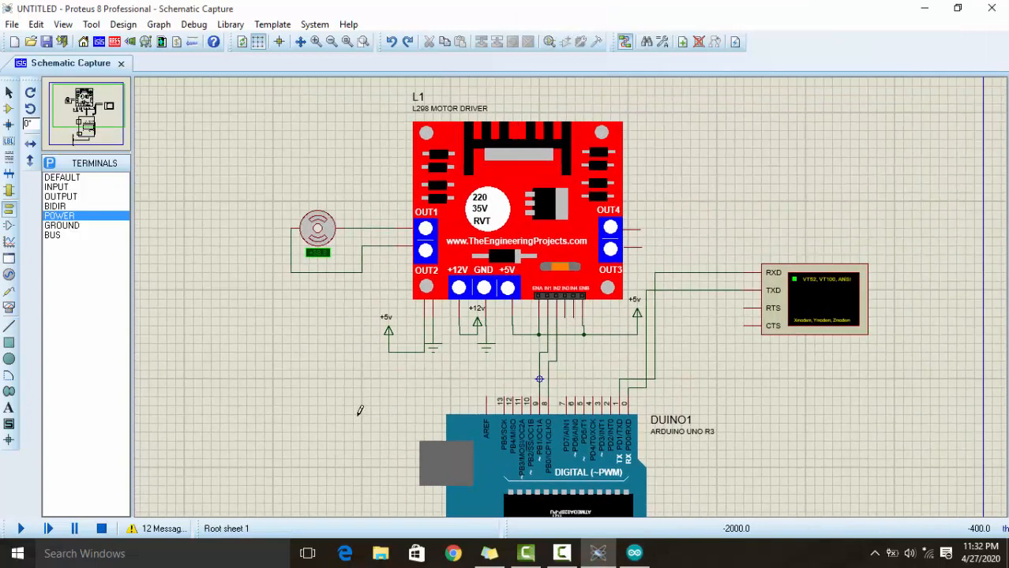
pyautogui.click(21, 529)
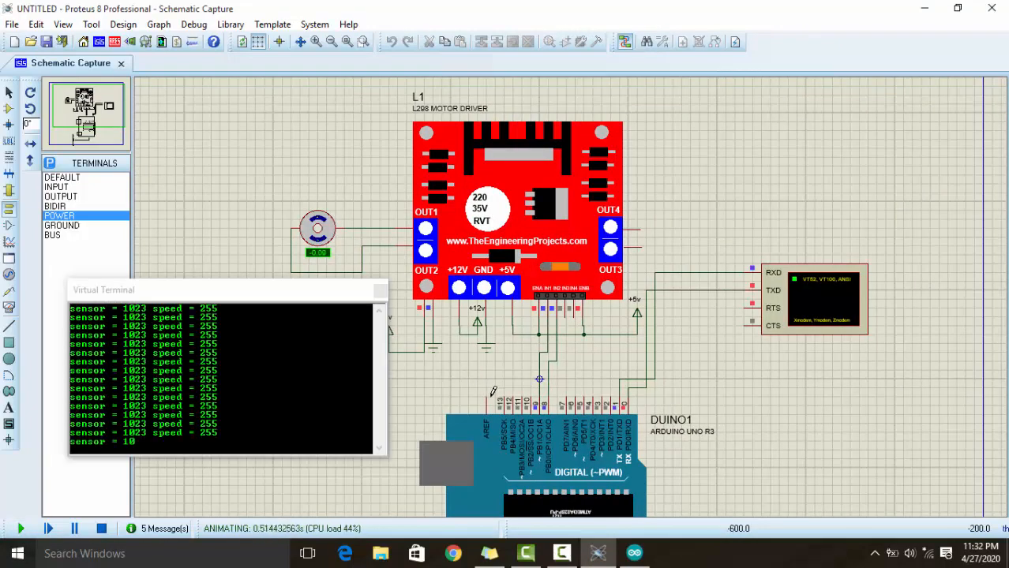
pyautogui.scroll(-2, 538, 297)
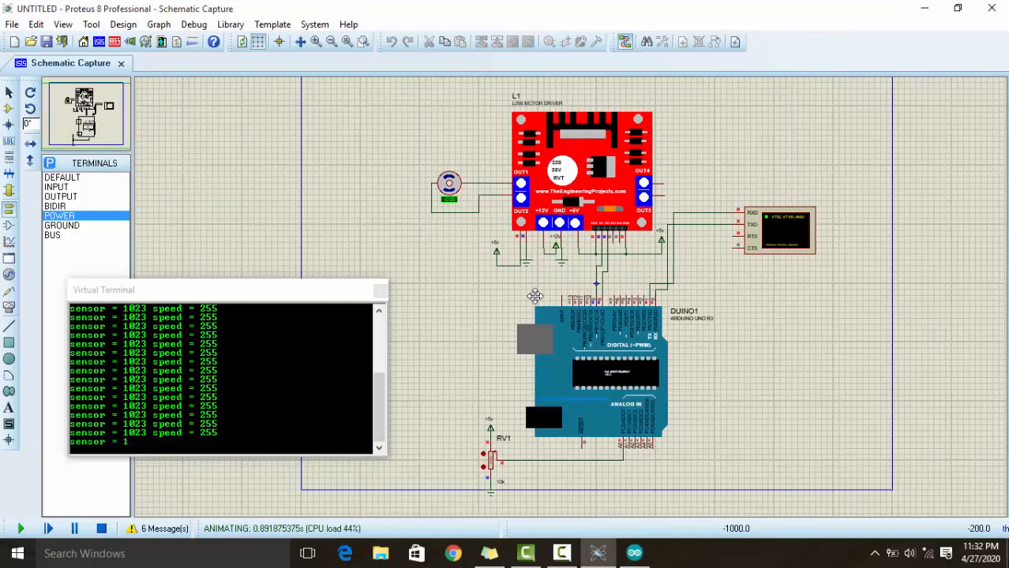
pyautogui.click(534, 296)
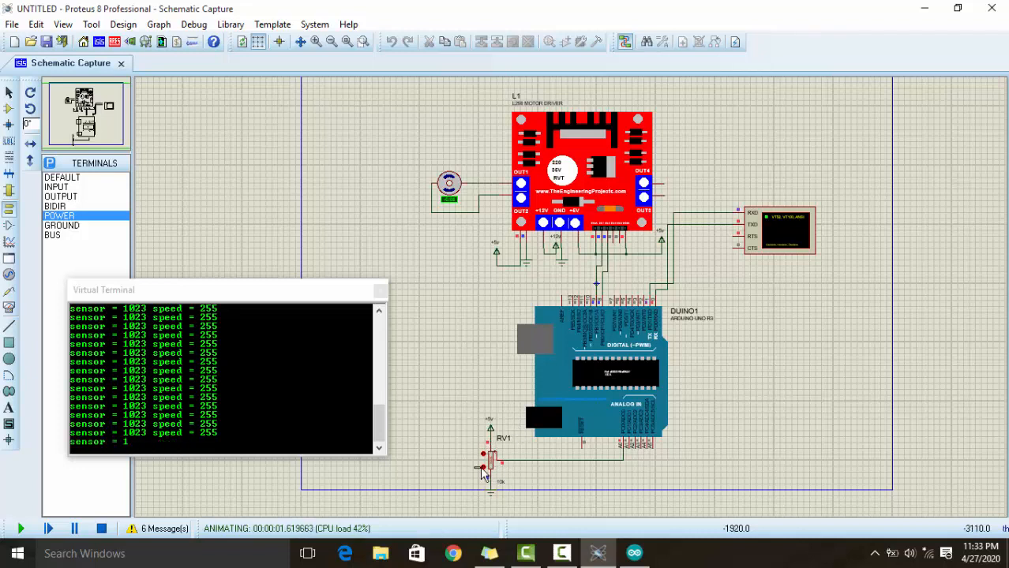
pyautogui.click(101, 529)
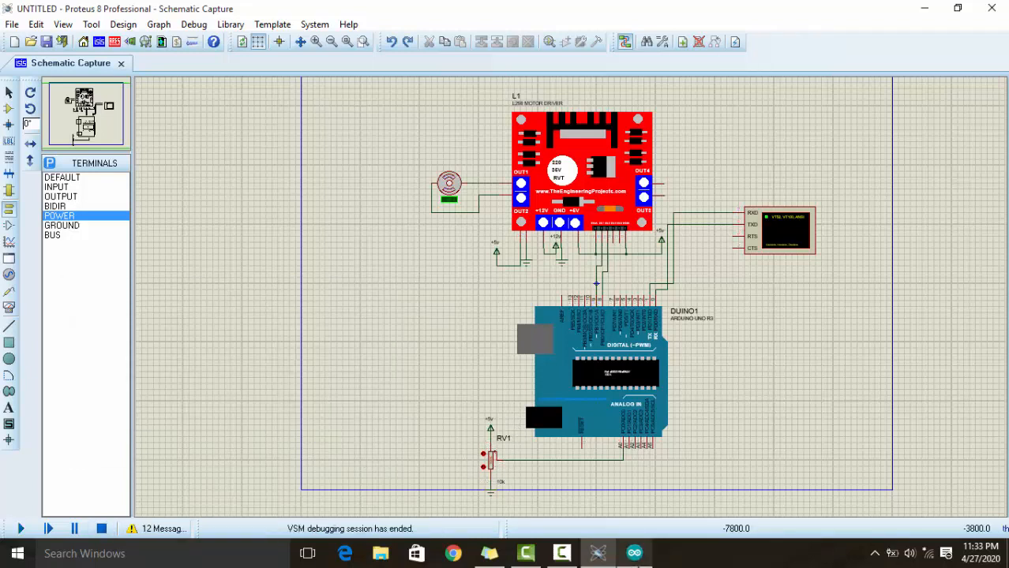
# Step: In the Arduino IDE, set the direct pin to HIGH in the digitalWrite call and recompile the sketch
pyautogui.click(635, 553)
pyautogui.click(655, 266)
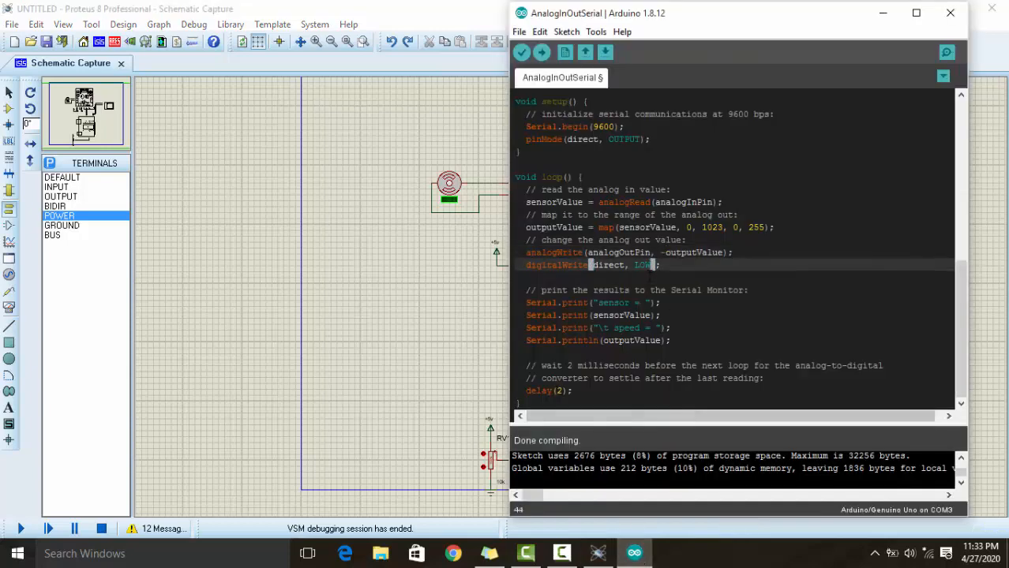
pyautogui.press('BackSpace')
pyautogui.press('BackSpace')
pyautogui.write('HI')
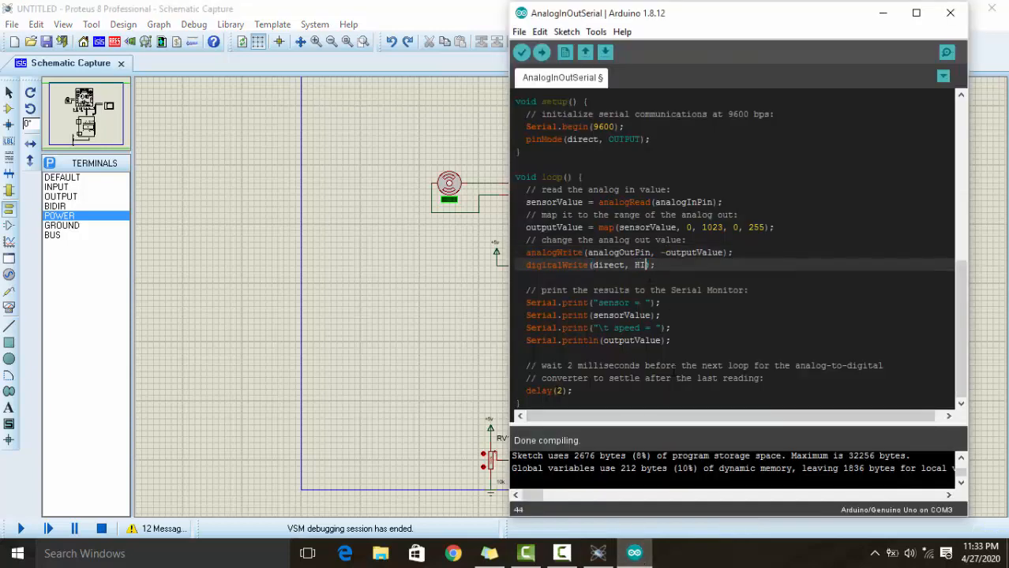
pyautogui.write('GH')
pyautogui.click(521, 52)
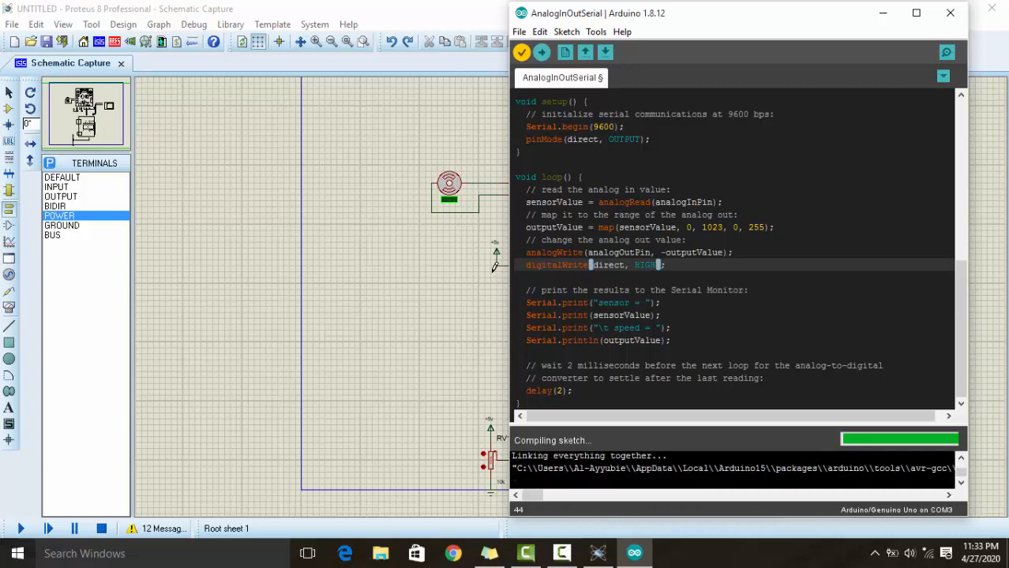
# Step: Run the Proteus simulation, examine the motor's speed, and lower potentiometer RV1 to its minimum
pyautogui.click(21, 529)
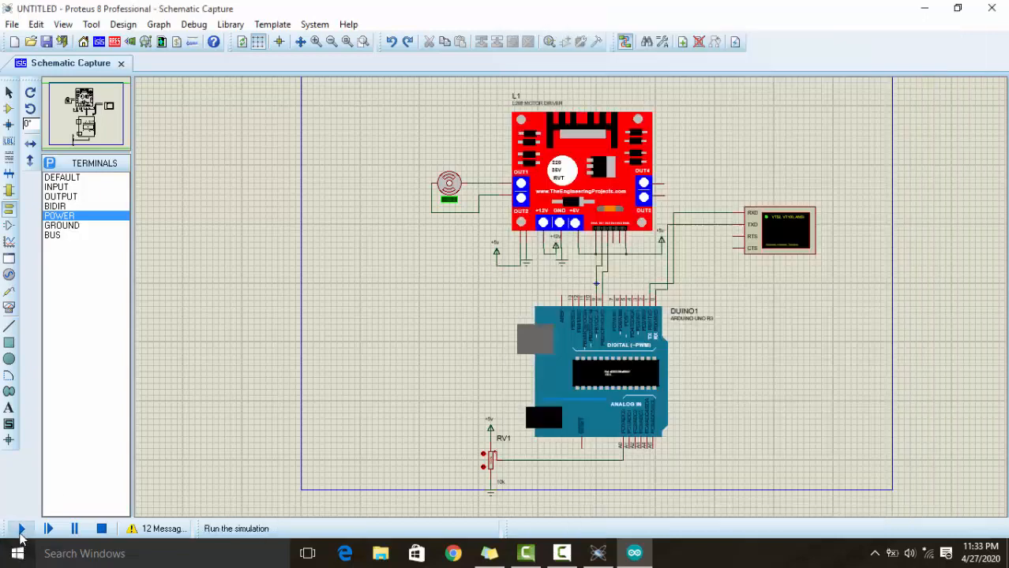
pyautogui.scroll(3, 504, 361)
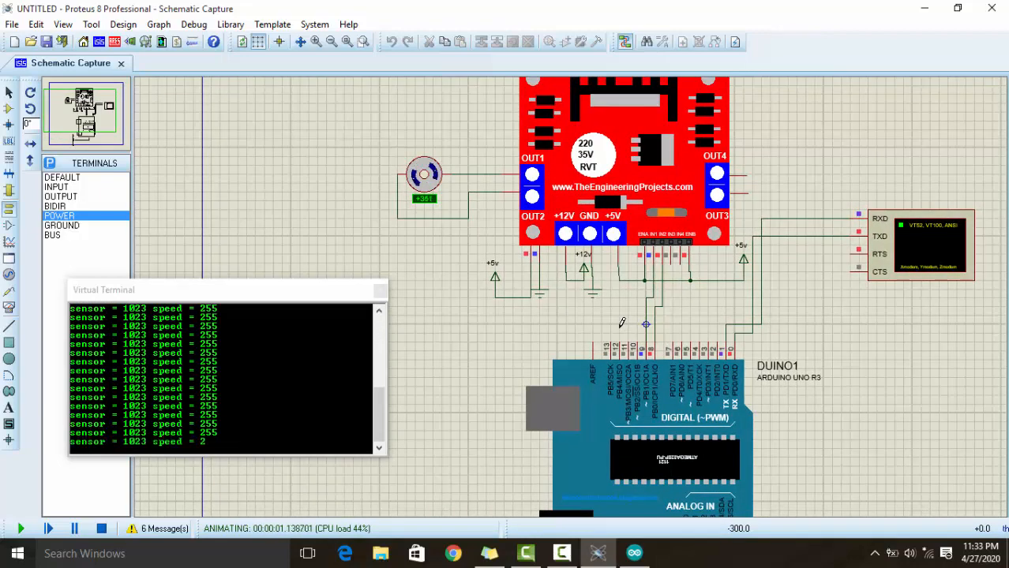
pyautogui.middleClick(456, 382)
pyautogui.scroll(-3, 482, 333)
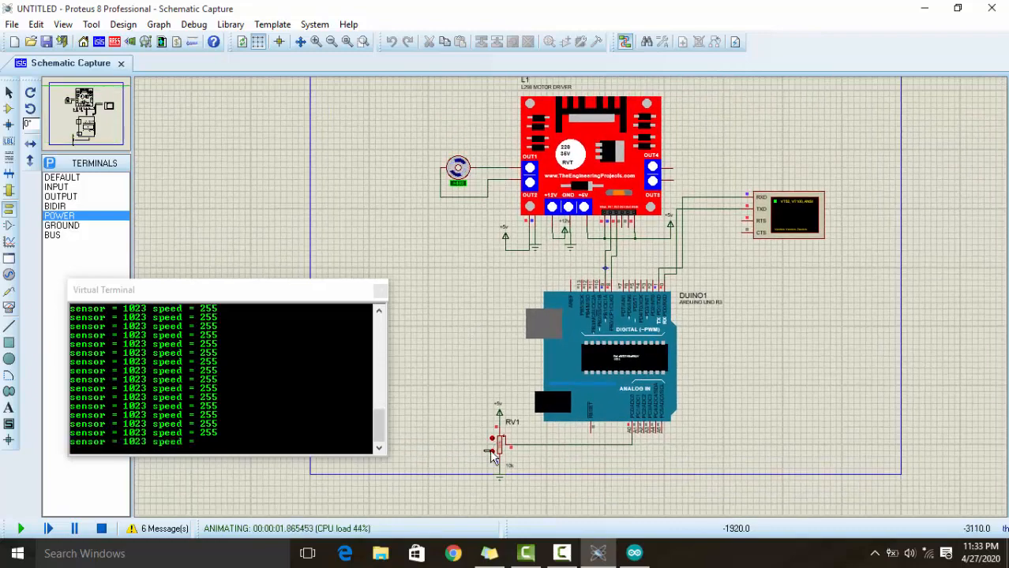
pyautogui.click(491, 452)
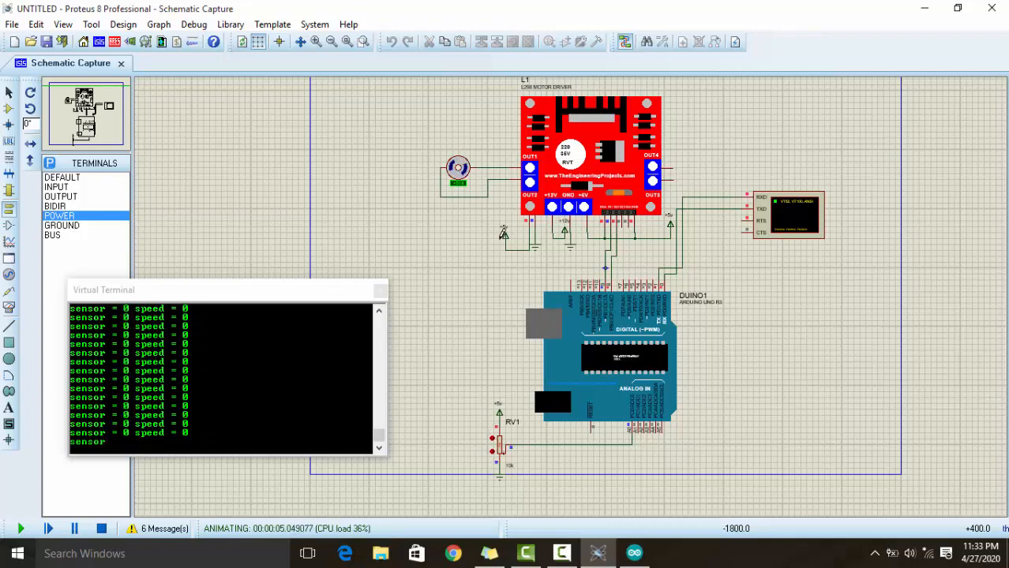
# Step: Examine the motor and the driver's IN1 and IN2 pins, raise RV1 to its maximum, and stop the simulation
pyautogui.scroll(2, 626, 240)
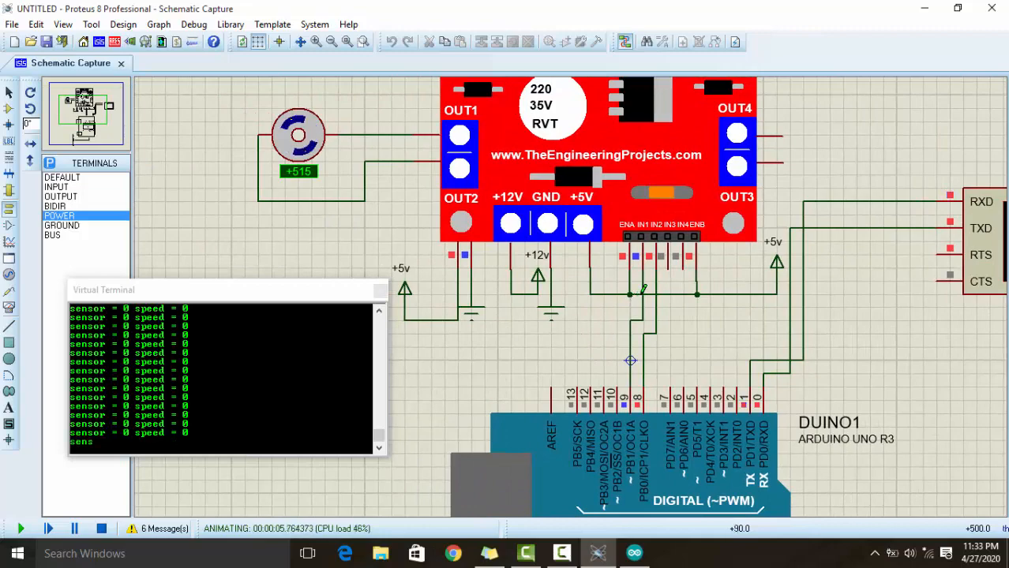
pyautogui.scroll(-2, 489, 290)
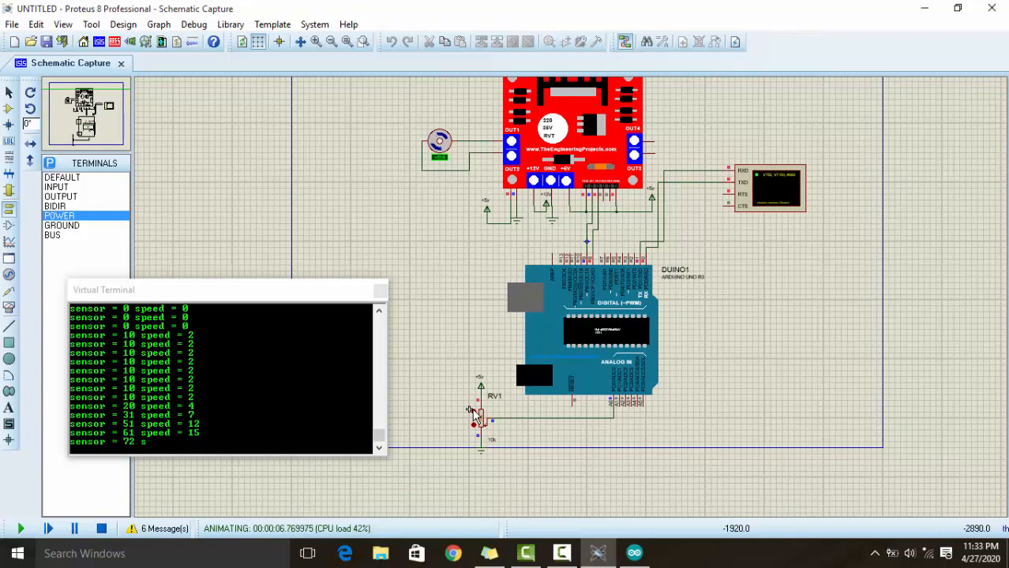
pyautogui.click(473, 412)
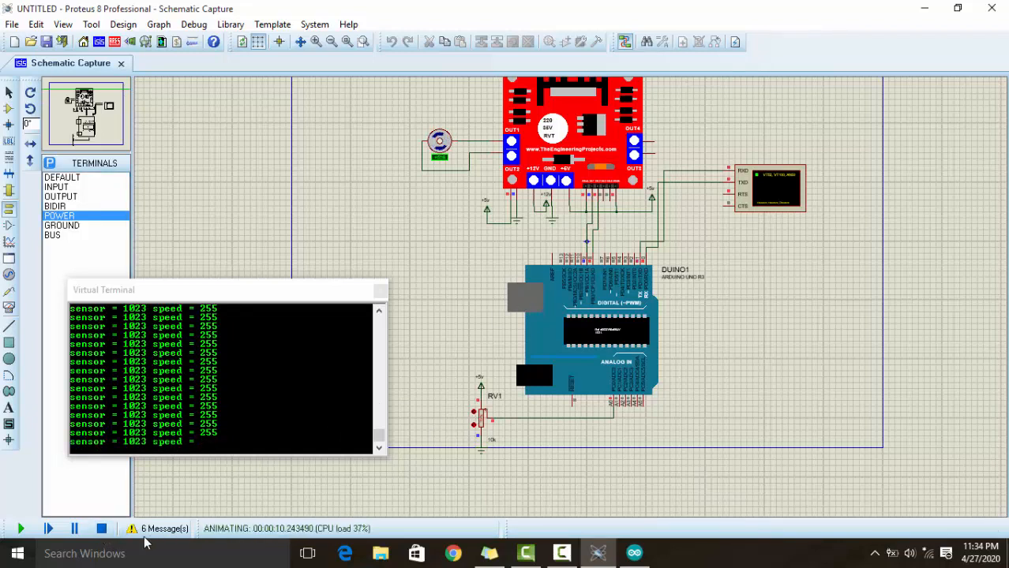
pyautogui.click(103, 529)
# Step: In the Arduino IDE, remove the minus sign before outputValue in the analogWrite call
pyautogui.click(634, 554)
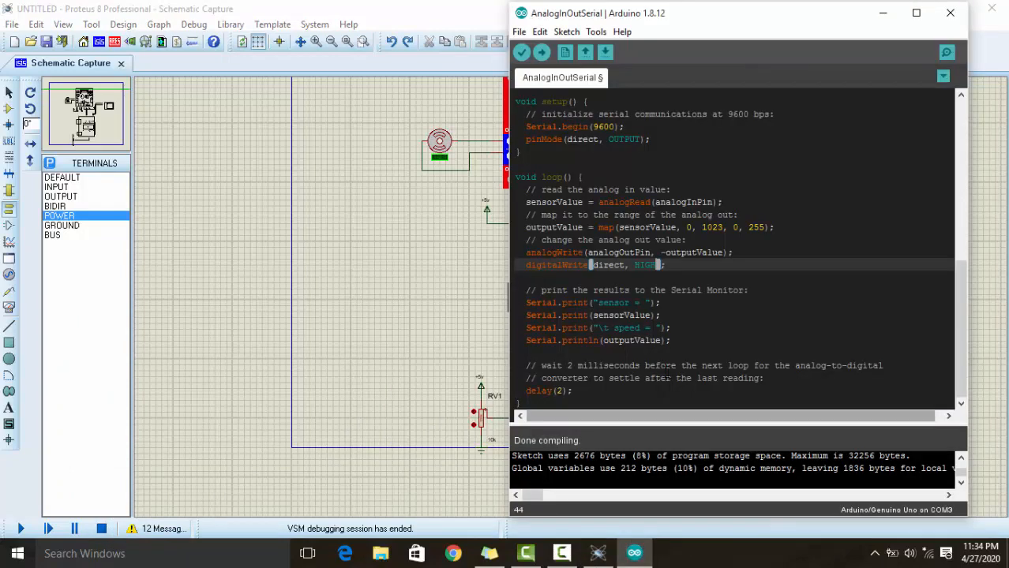
pyautogui.click(665, 253)
pyautogui.press('BackSpace')
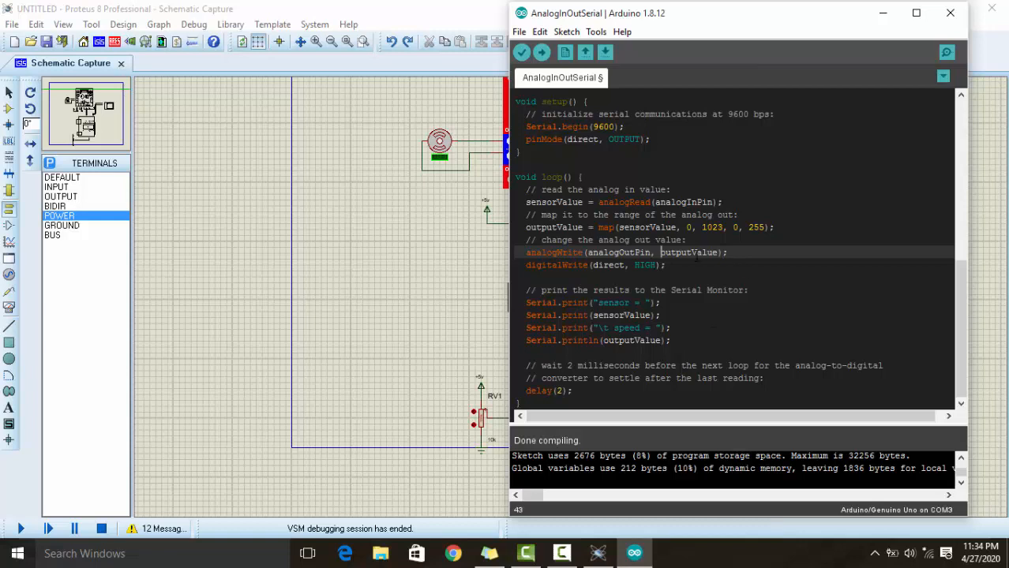
# Step: Examine the outputValue argument and the complete analogWrite statement in the loop
pyautogui.hotkey('shift', 'Left')
pyautogui.hotkey('shift', 'Left')
pyautogui.hotkey('shift', 'Left')
pyautogui.hotkey('shift', 'Left')
pyautogui.hotkey('shift', 'Left')
pyautogui.hotkey('shift', 'Left')
pyautogui.hotkey('shift', 'Left')
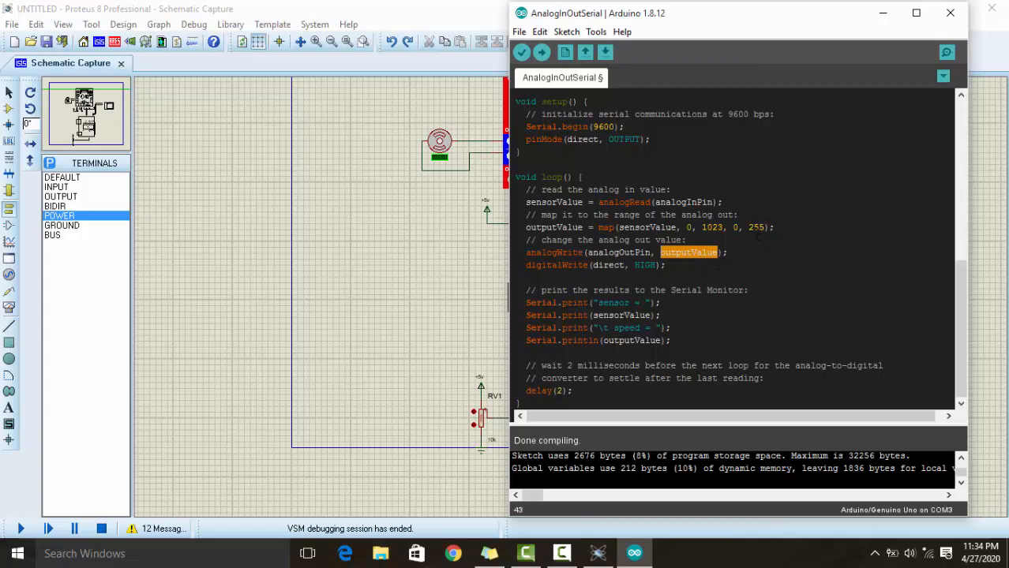
pyautogui.click(717, 253)
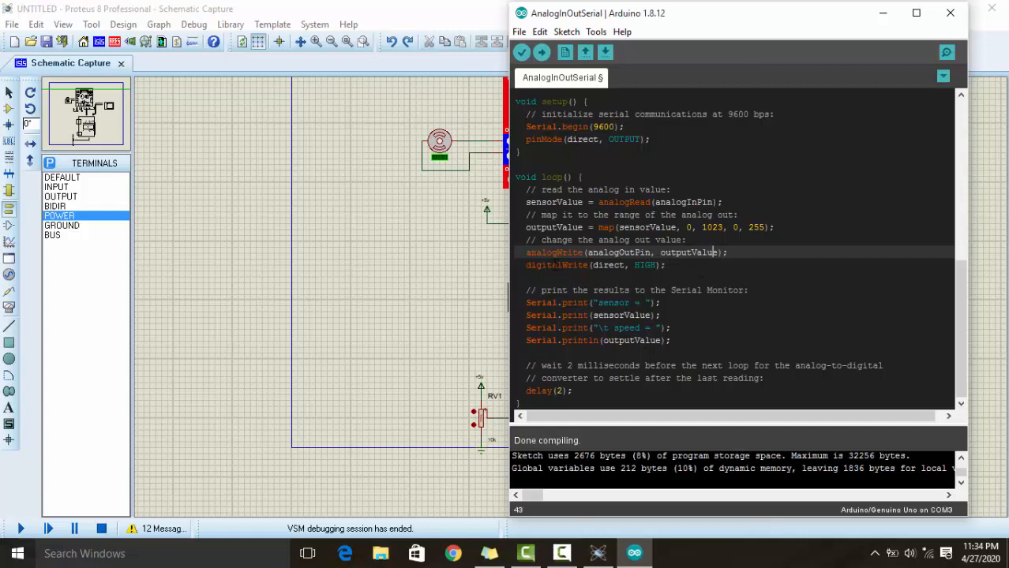
pyautogui.moveTo(526, 252); pyautogui.dragTo(725, 252)
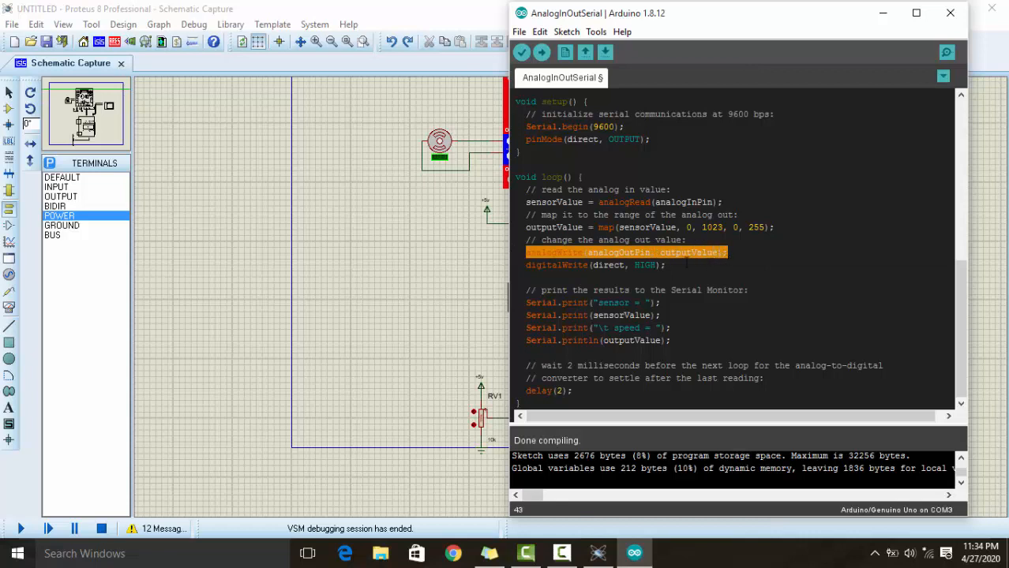
pyautogui.click(529, 253)
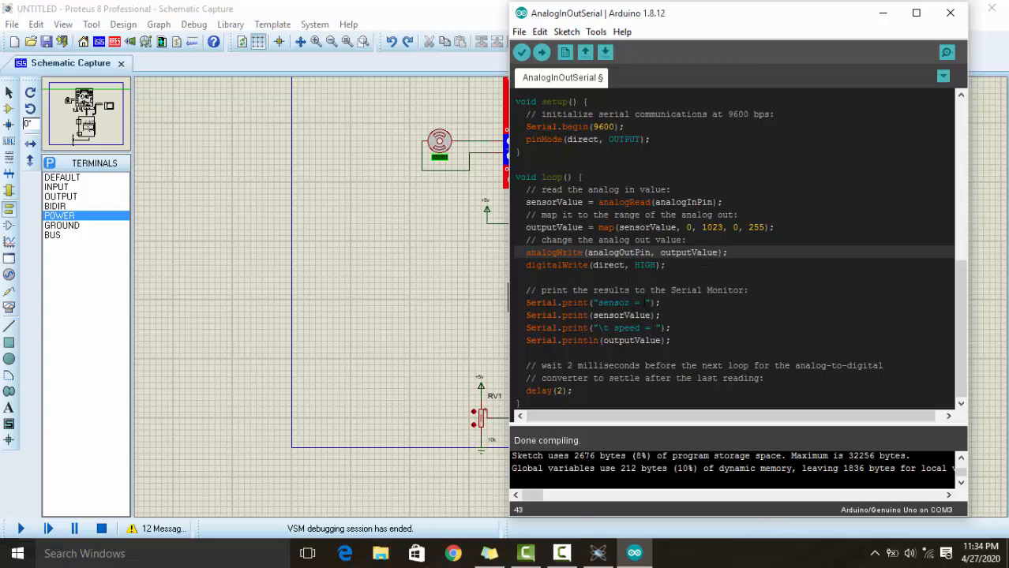
# Step: Review the sketch's pin constants and loop code, and compare them with the Arduino-to-driver wiring in the Proteus schematic
pyautogui.scroll(2, 655, 278)
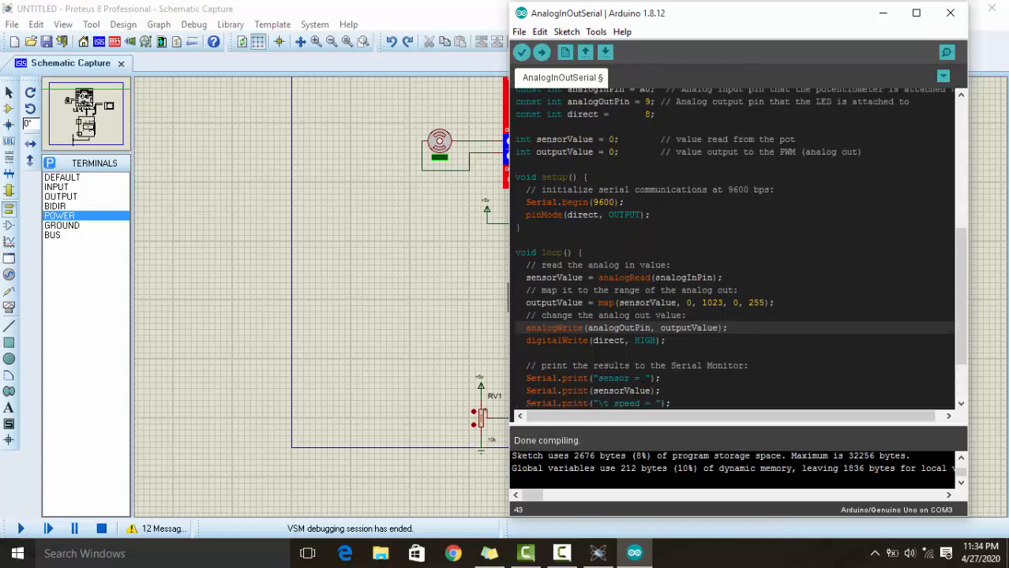
pyautogui.scroll(1, 659, 282)
pyautogui.scroll(7, 660, 282)
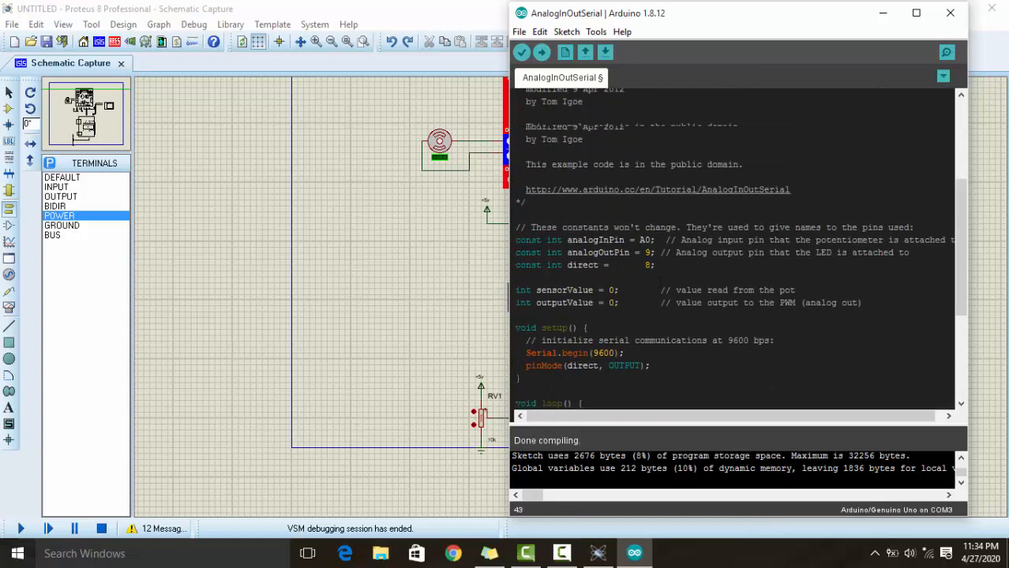
pyautogui.scroll(-6, 660, 282)
pyautogui.scroll(-4, 660, 282)
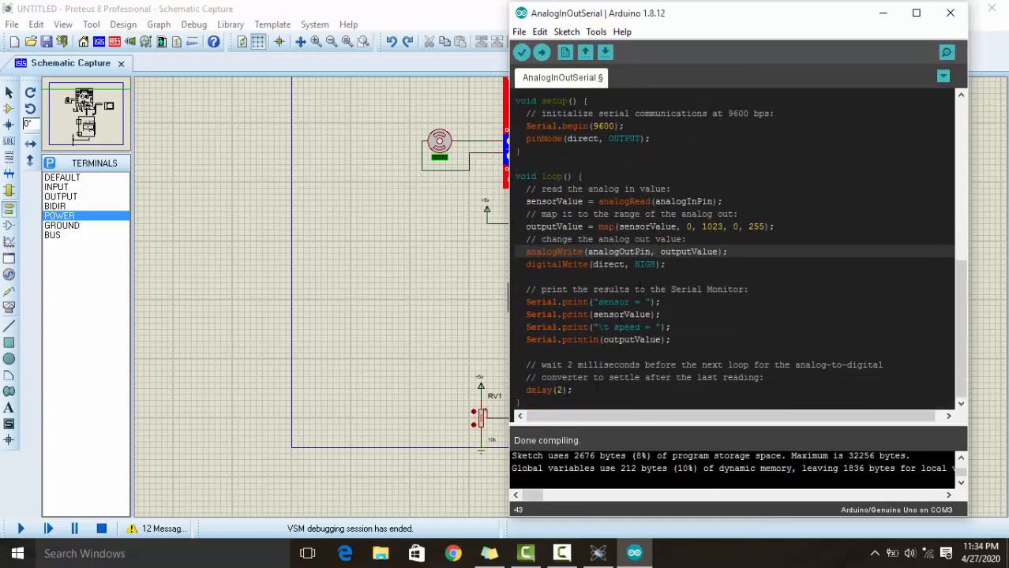
pyautogui.scroll(2, 660, 282)
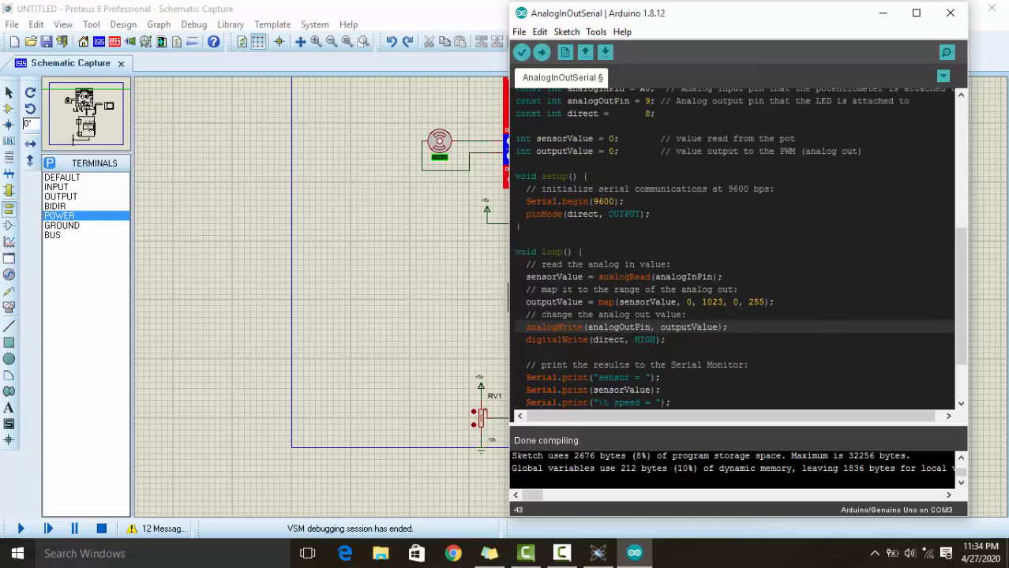
pyautogui.click(466, 302)
pyautogui.middleClick(594, 270)
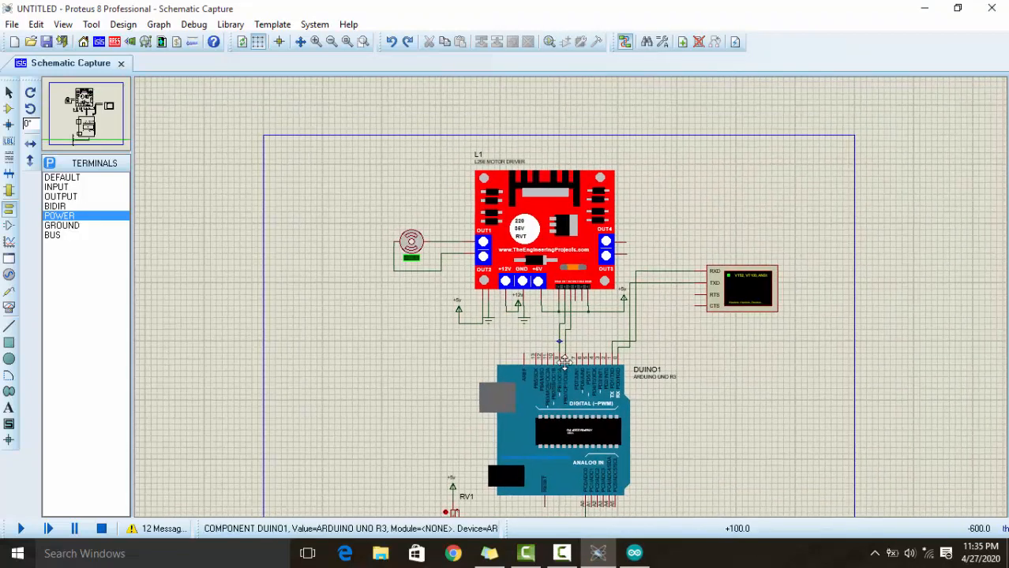
pyautogui.click(563, 345)
pyautogui.scroll(1, 572, 295)
pyautogui.scroll(-1, 586, 294)
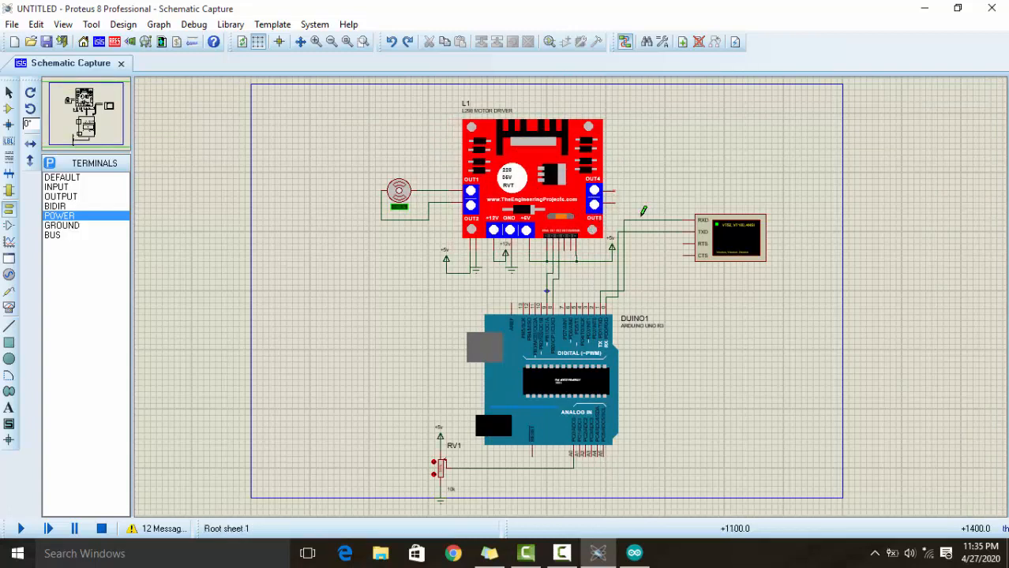
# Step: Review the Arduino sketch again from the pin constants to the end of the loop, and return to the Proteus schematic
pyautogui.click(634, 554)
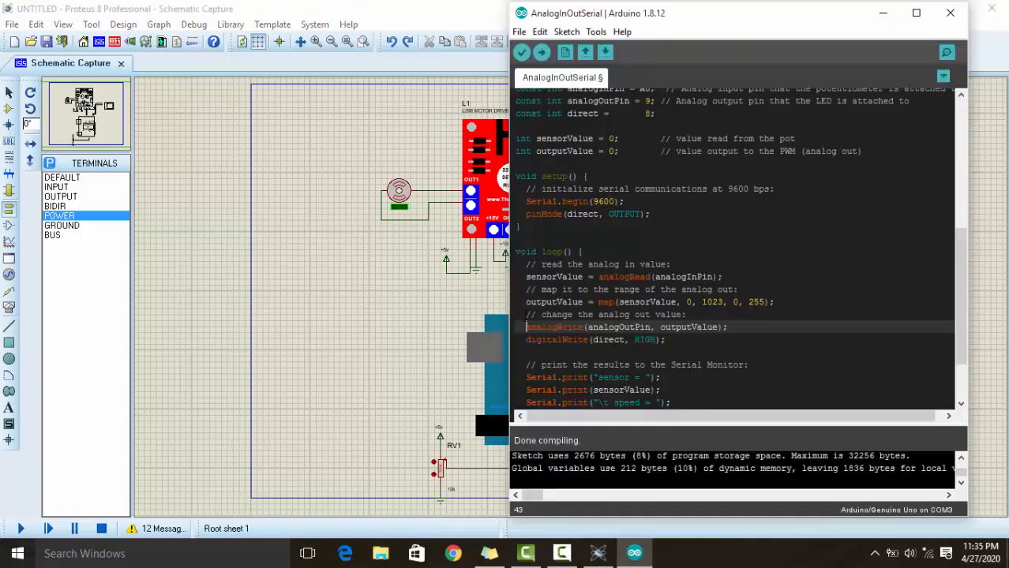
pyautogui.scroll(-2, 620, 327)
pyautogui.scroll(5, 734, 253)
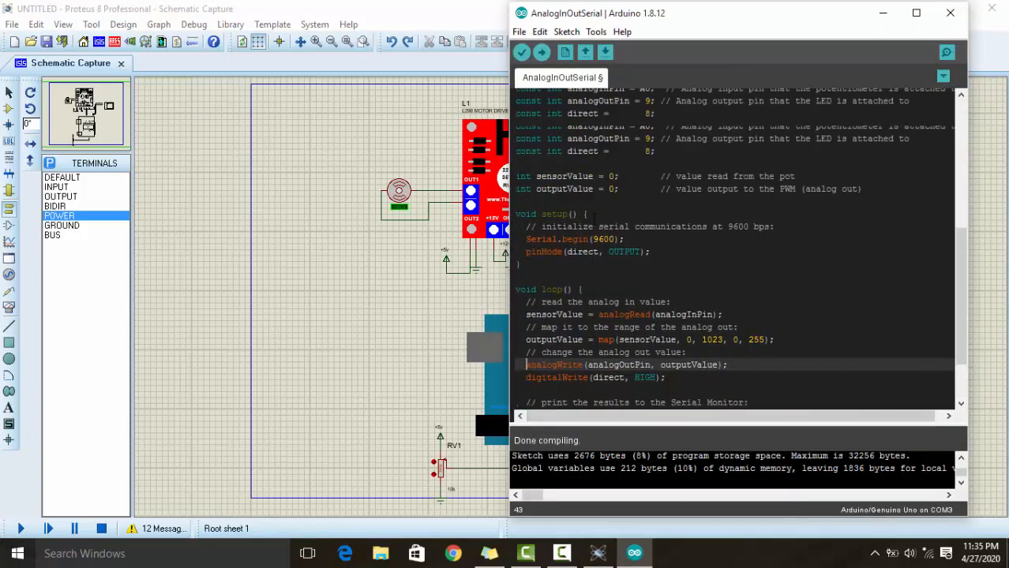
pyautogui.scroll(-6, 634, 314)
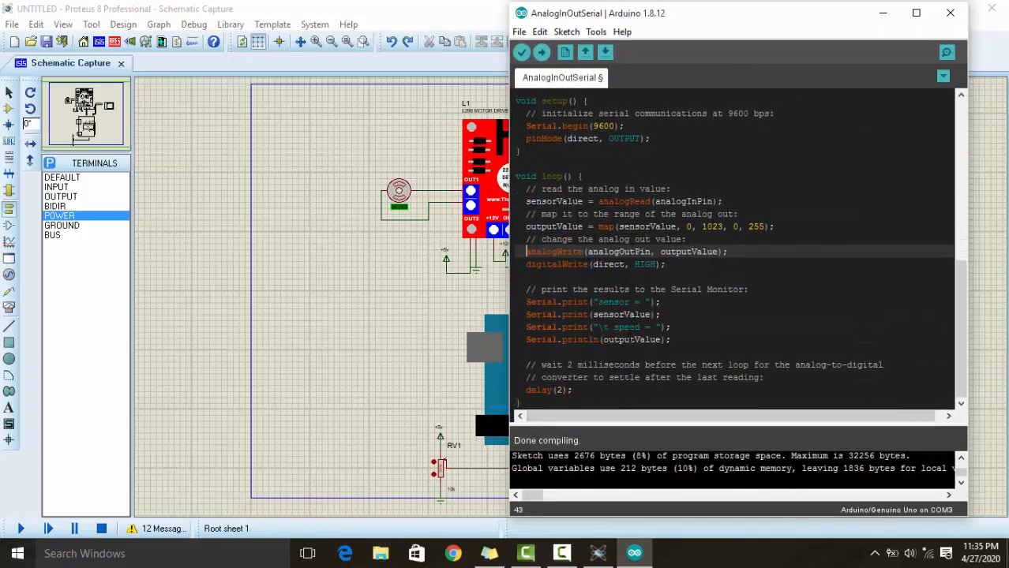
pyautogui.scroll(5, 617, 144)
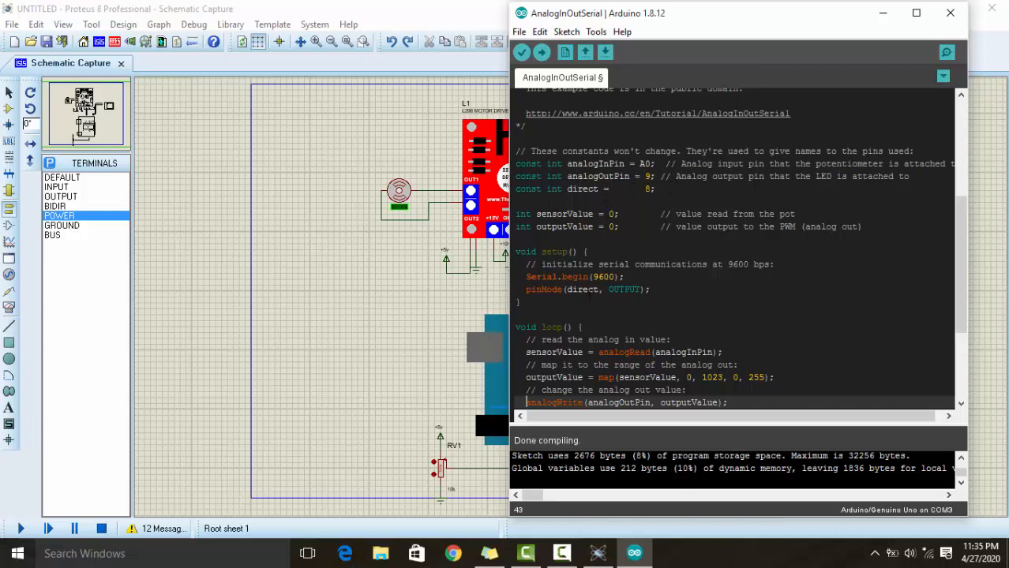
pyautogui.scroll(-2, 615, 308)
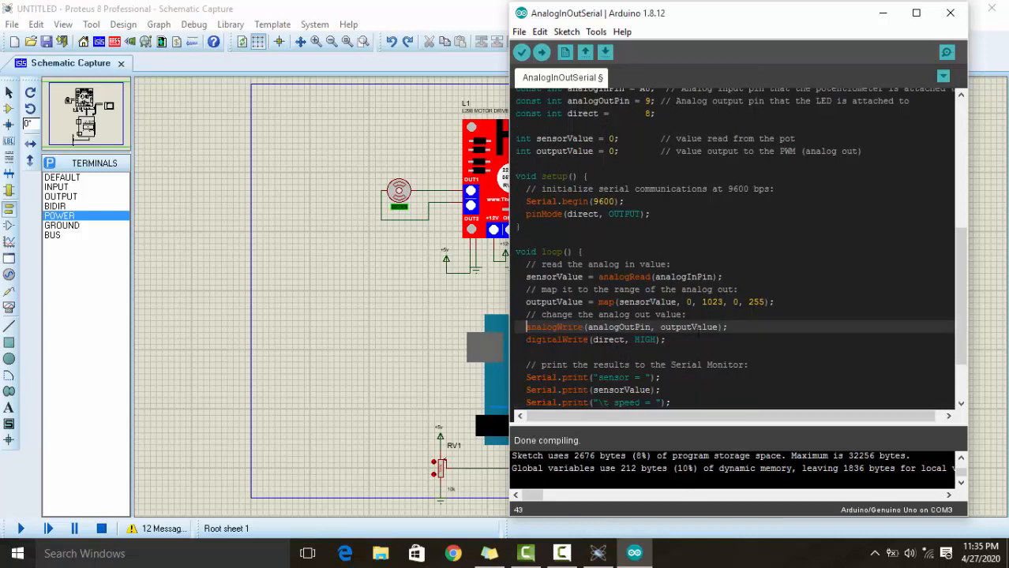
pyautogui.scroll(-2, 577, 345)
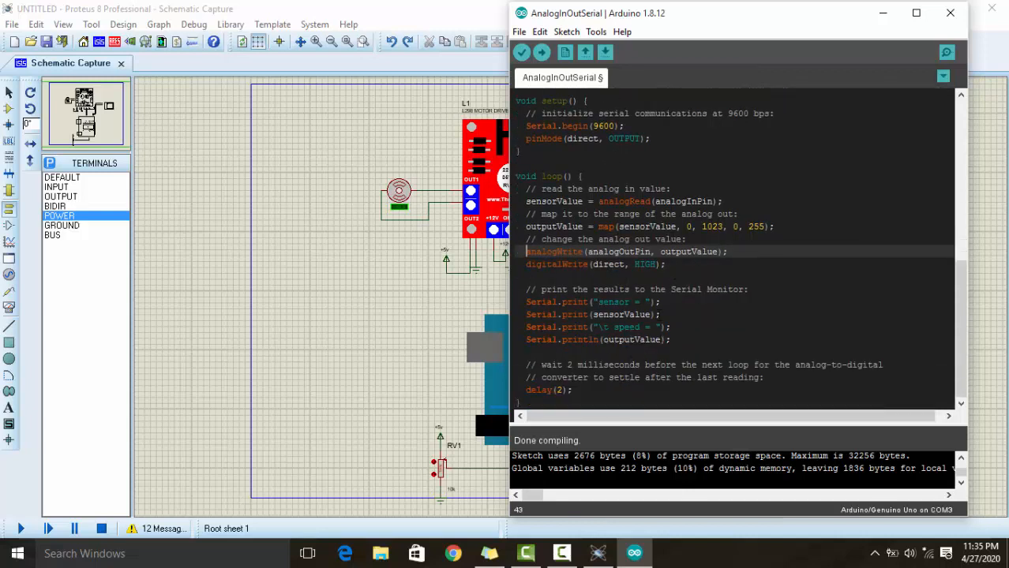
pyautogui.click(377, 311)
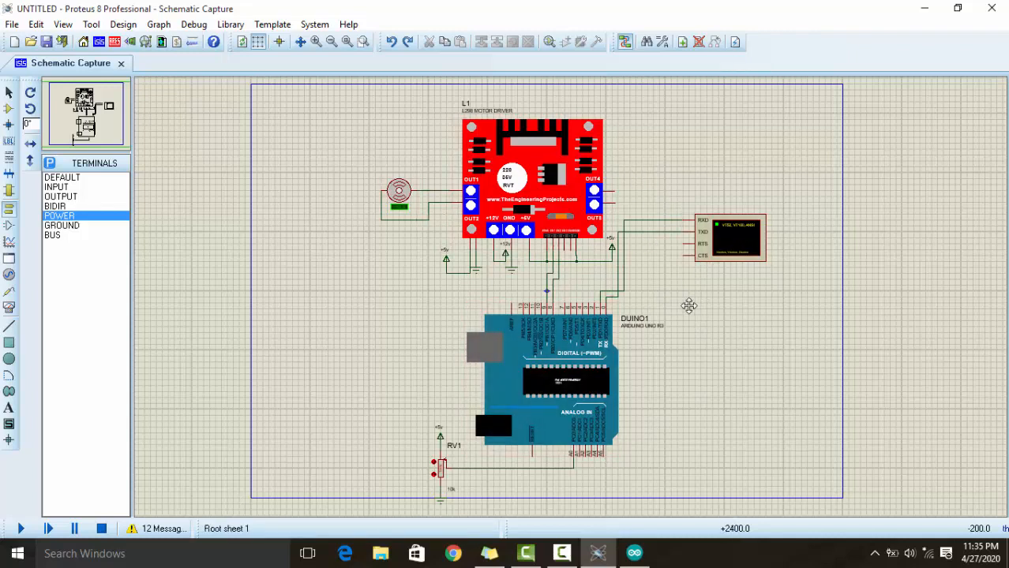
pyautogui.moveTo(689, 301)
pyautogui.mouseDown()
pyautogui.moveTo(681, 348)
pyautogui.moveTo(680, 339)
pyautogui.mouseUp()
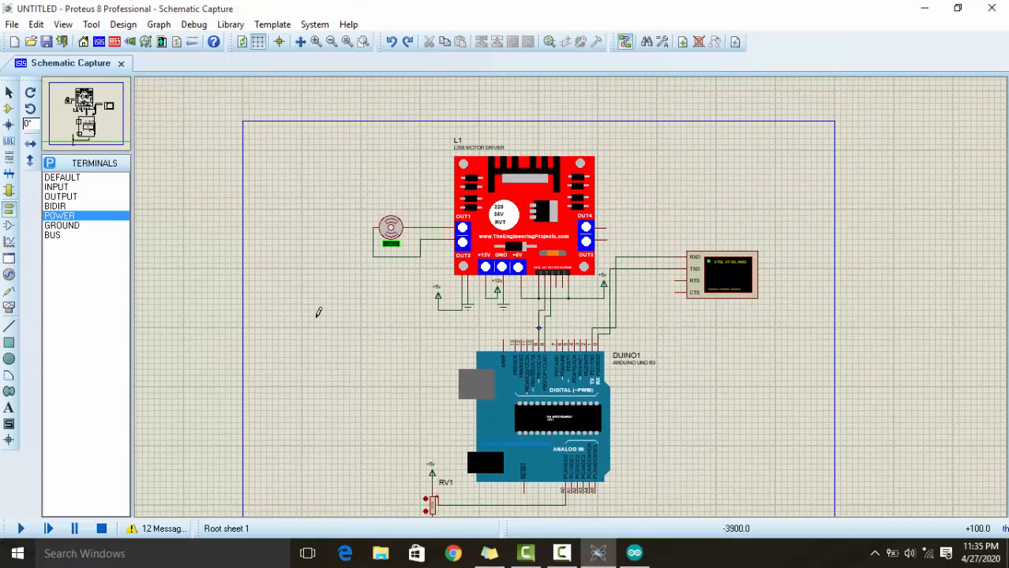